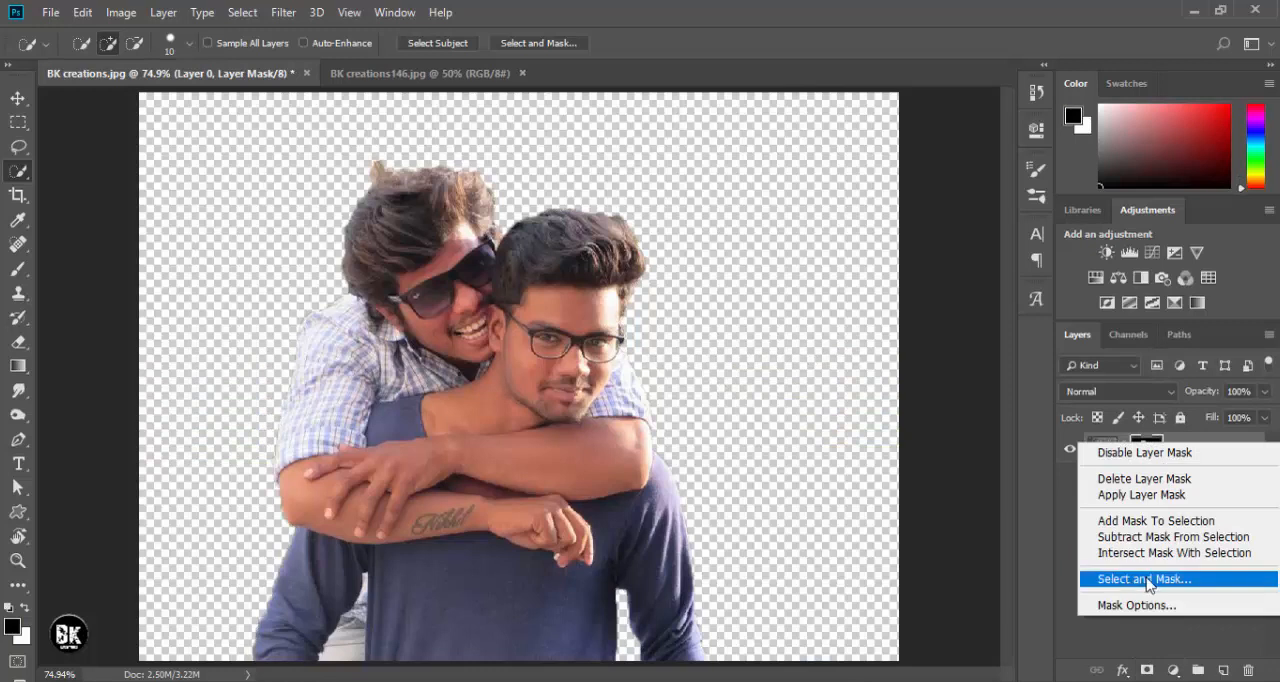
- Refine the layer mask in Select and Mask, brushing the rear man's hair edge and slightly raising Smooth, Feather and Contrast
click(1138, 578)
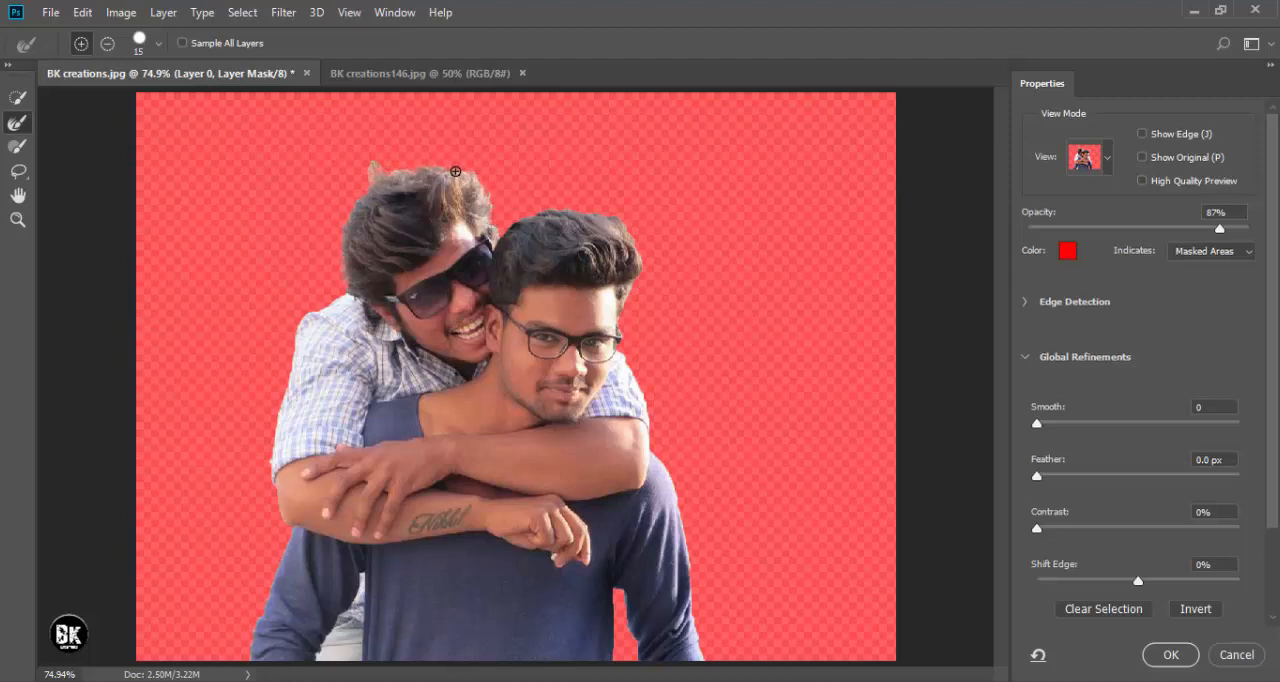
drag(381, 174, 374, 185)
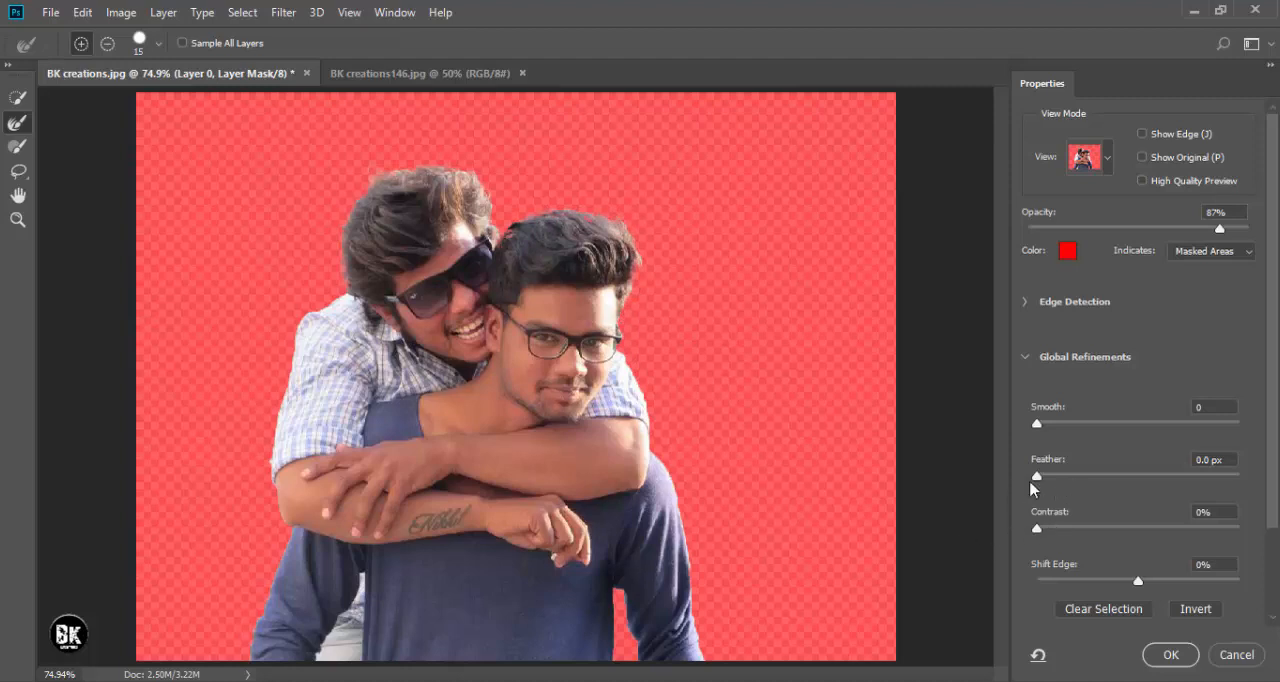
mouse_move(1038, 423)
mouse_down()
mouse_move(1133, 429)
mouse_move(1072, 443)
mouse_move(1063, 427)
mouse_up()
mouse_move(1038, 476)
mouse_down()
mouse_move(1087, 474)
mouse_move(1044, 484)
mouse_up()
mouse_move(1037, 529)
mouse_down()
mouse_move(1109, 530)
mouse_move(1056, 538)
mouse_up()
click(1168, 655)
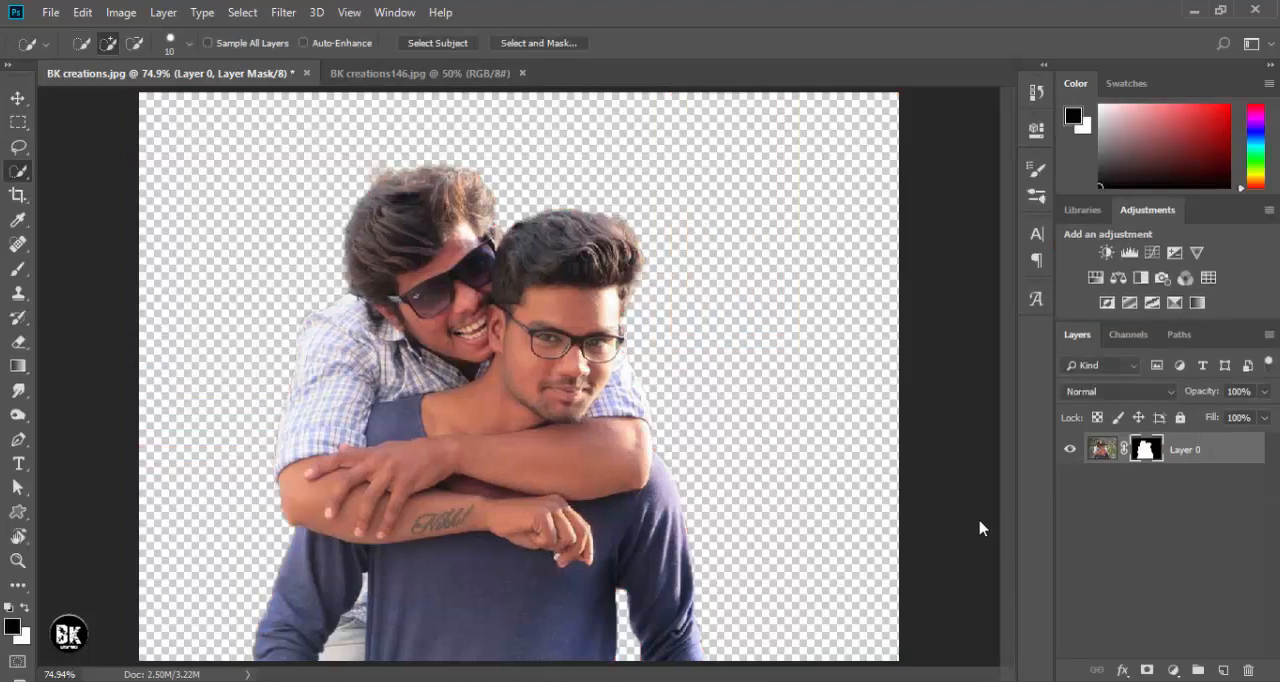
- Apply the layer mask permanently to Layer 0
key(ctrl+minus)
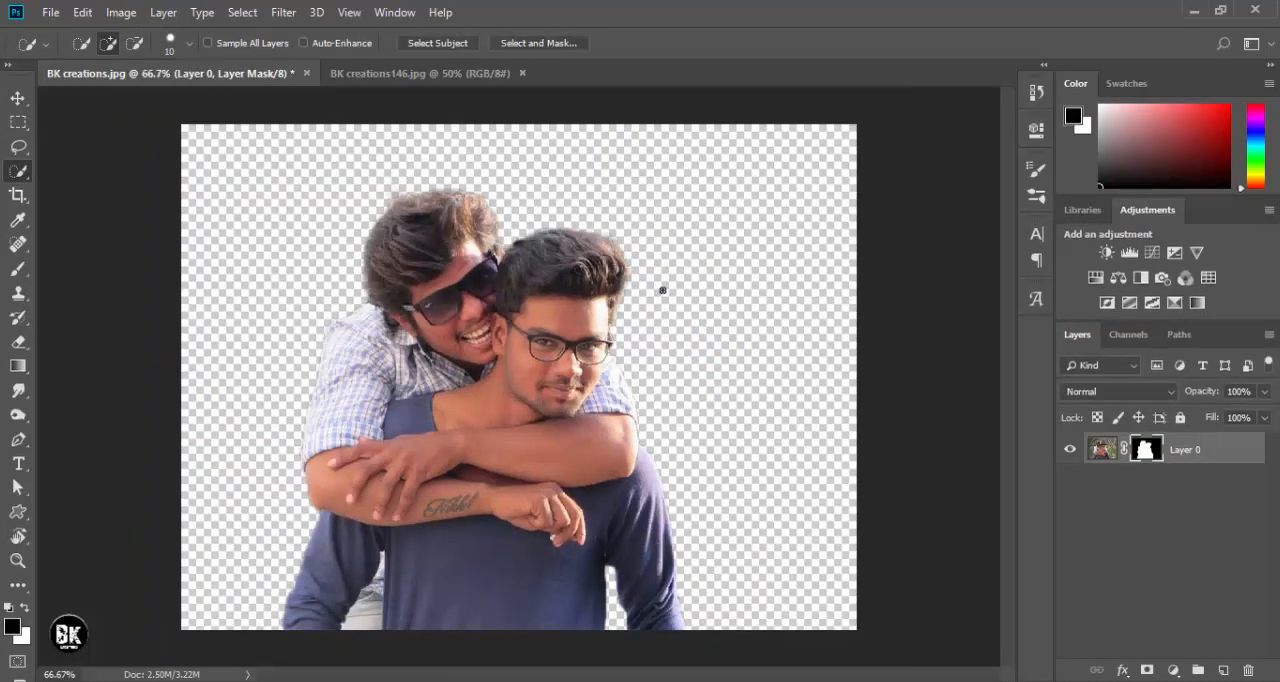
click(19, 99)
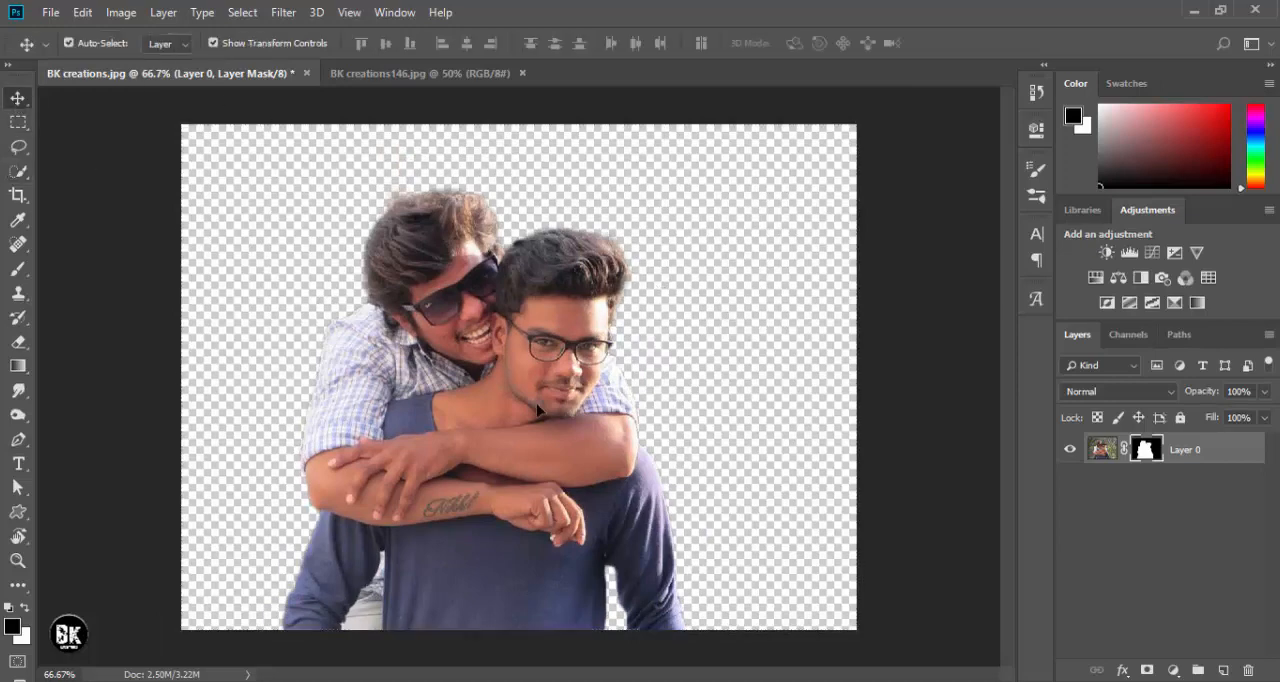
right_click(1145, 452)
click(1141, 505)
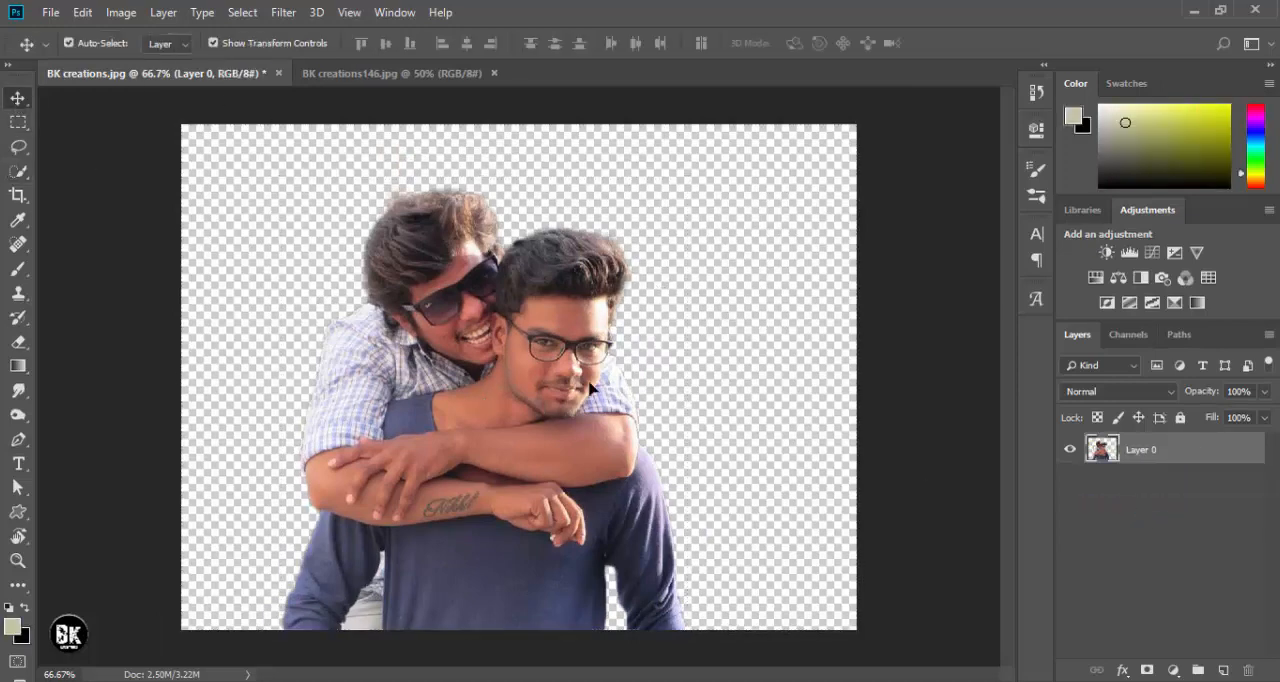
- Apply a Brightness/Contrast adjustment to Layer 0 with Brightness 17 and slightly raised Contrast
click(121, 12)
mouse_move(169, 62)
click(414, 62)
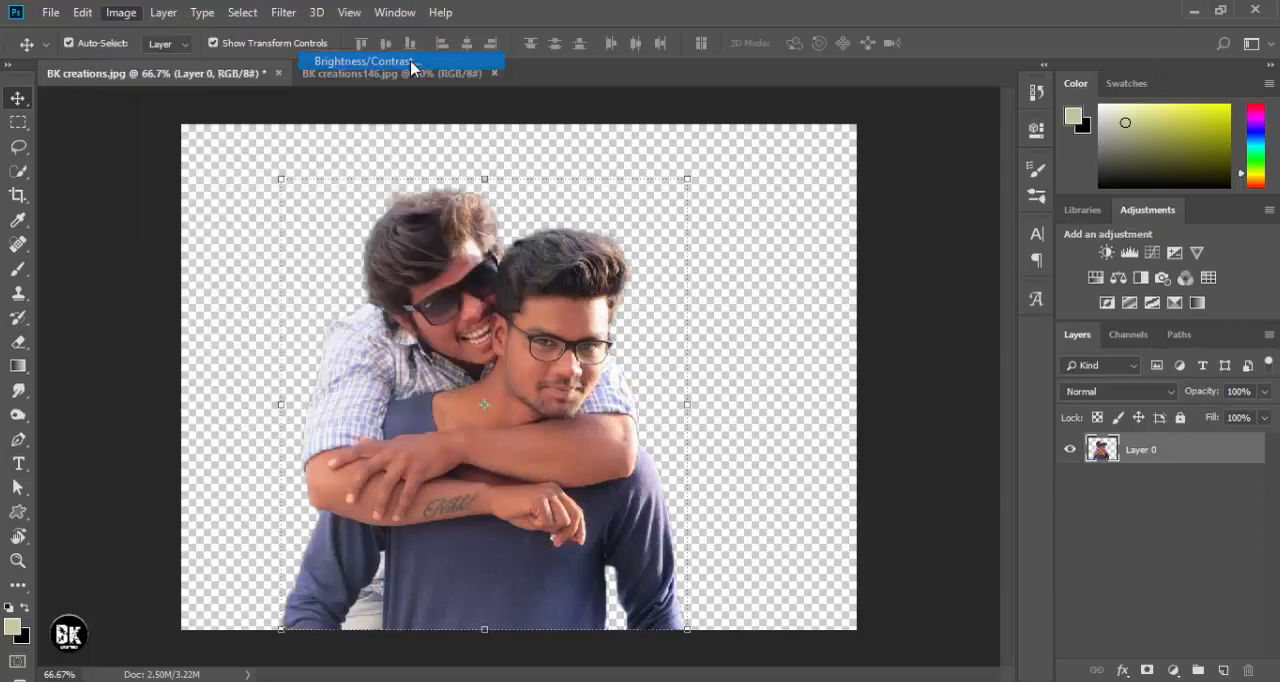
mouse_move(778, 185)
mouse_down()
mouse_move(808, 184)
mouse_move(788, 183)
mouse_up()
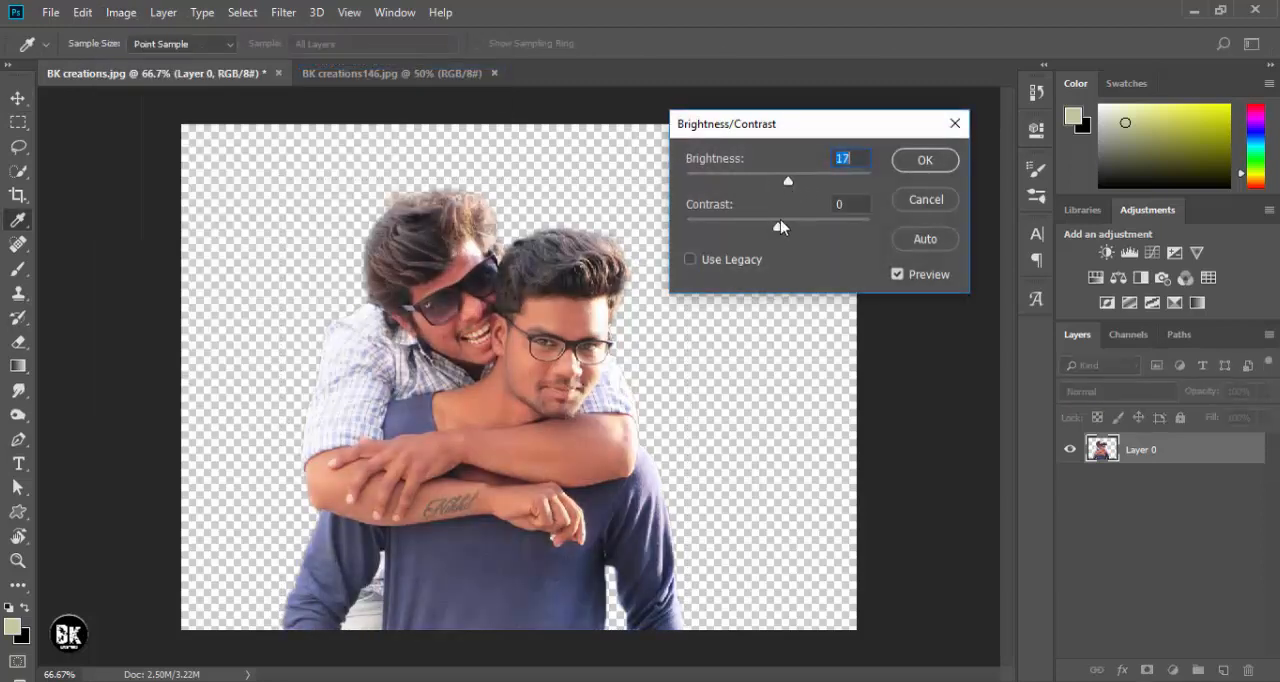
mouse_move(779, 224)
mouse_down()
mouse_move(757, 230)
mouse_move(798, 237)
mouse_up()
click(925, 160)
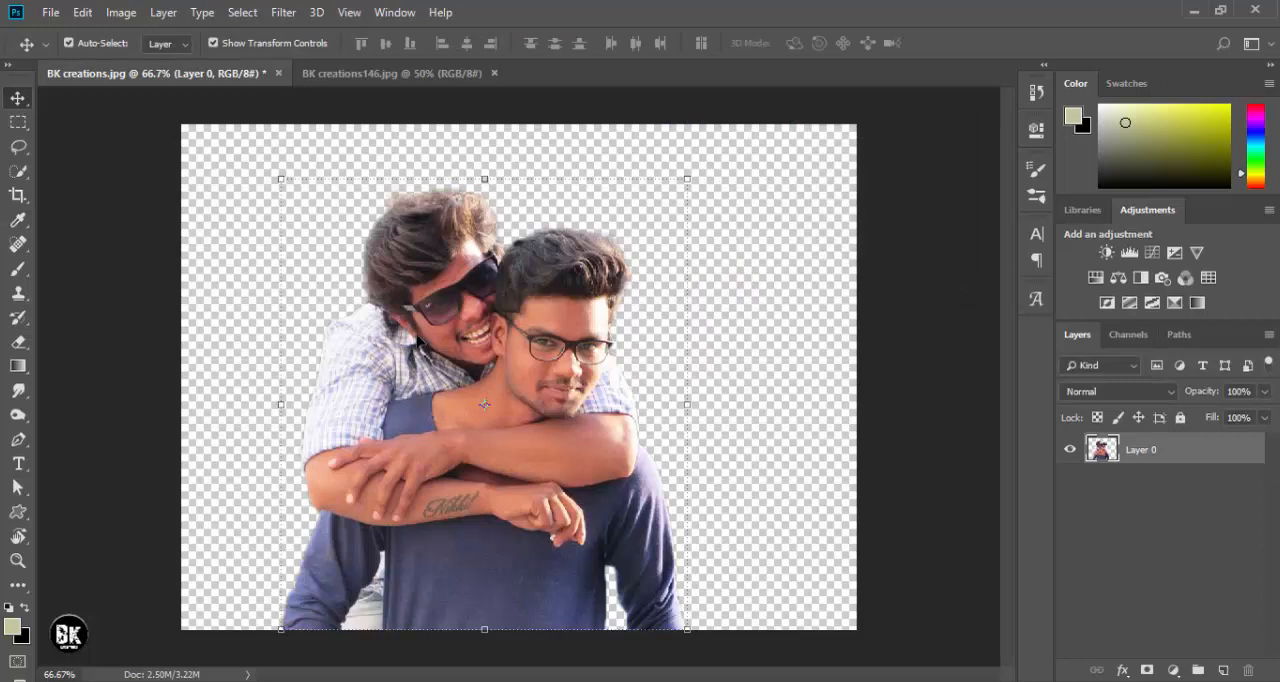
- Apply a Shadows/Highlights adjustment to Layer 0 with Shadows at 35% and Highlights at 0%, comparing the preview before confirming
click(86, 18)
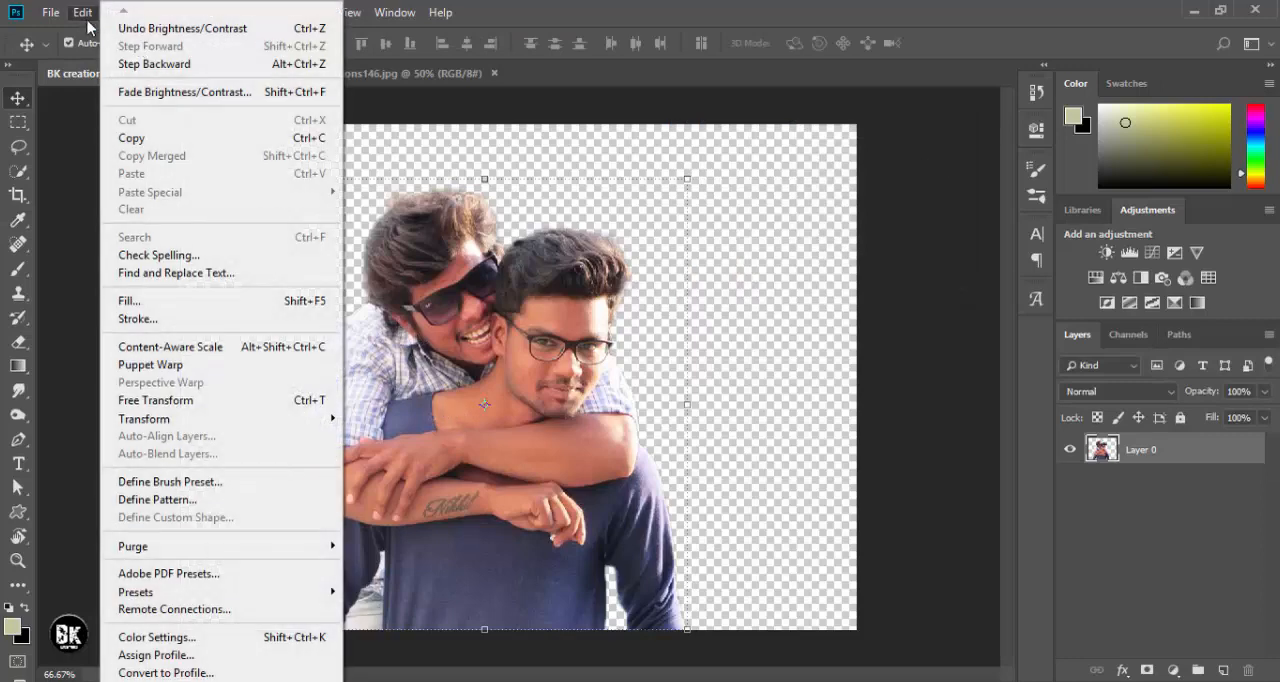
click(121, 12)
mouse_move(145, 66)
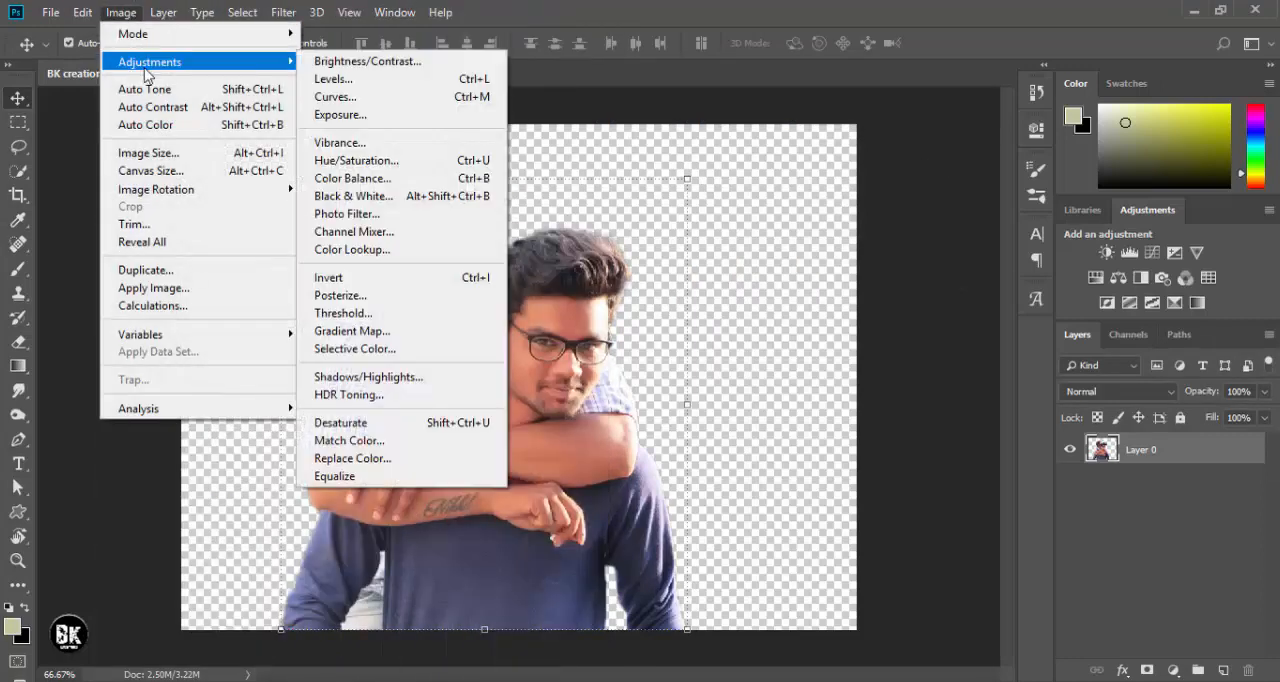
click(368, 378)
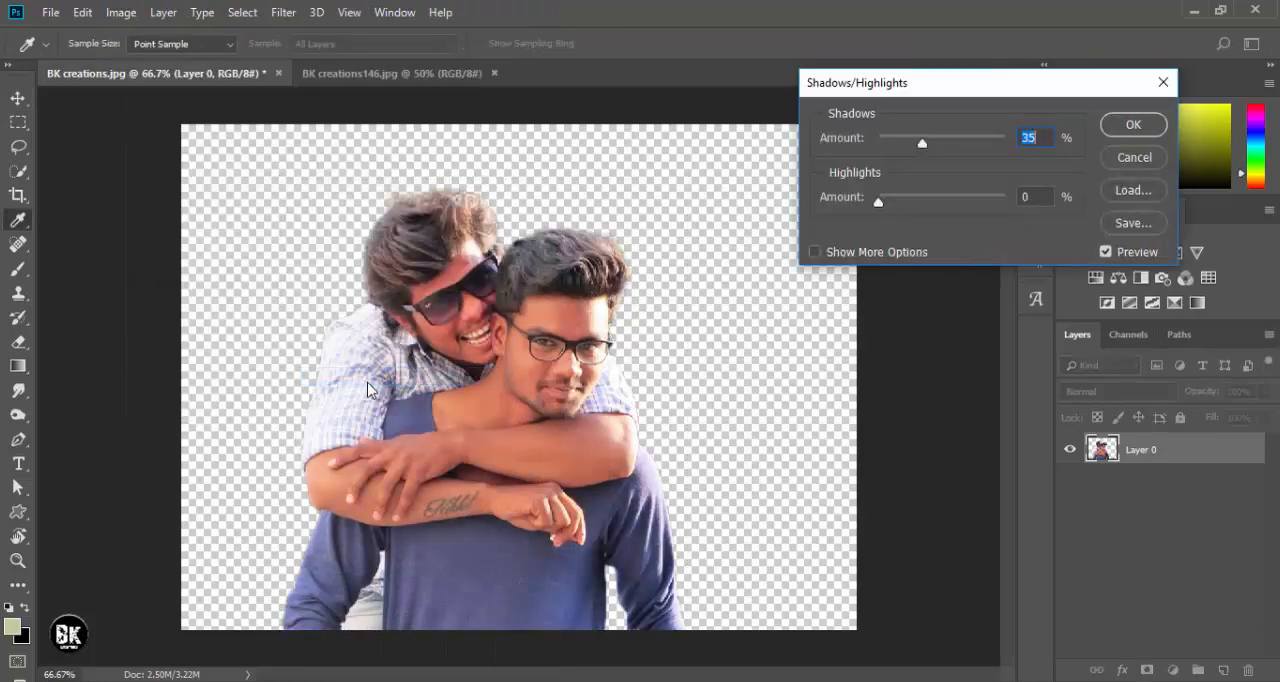
click(1105, 251)
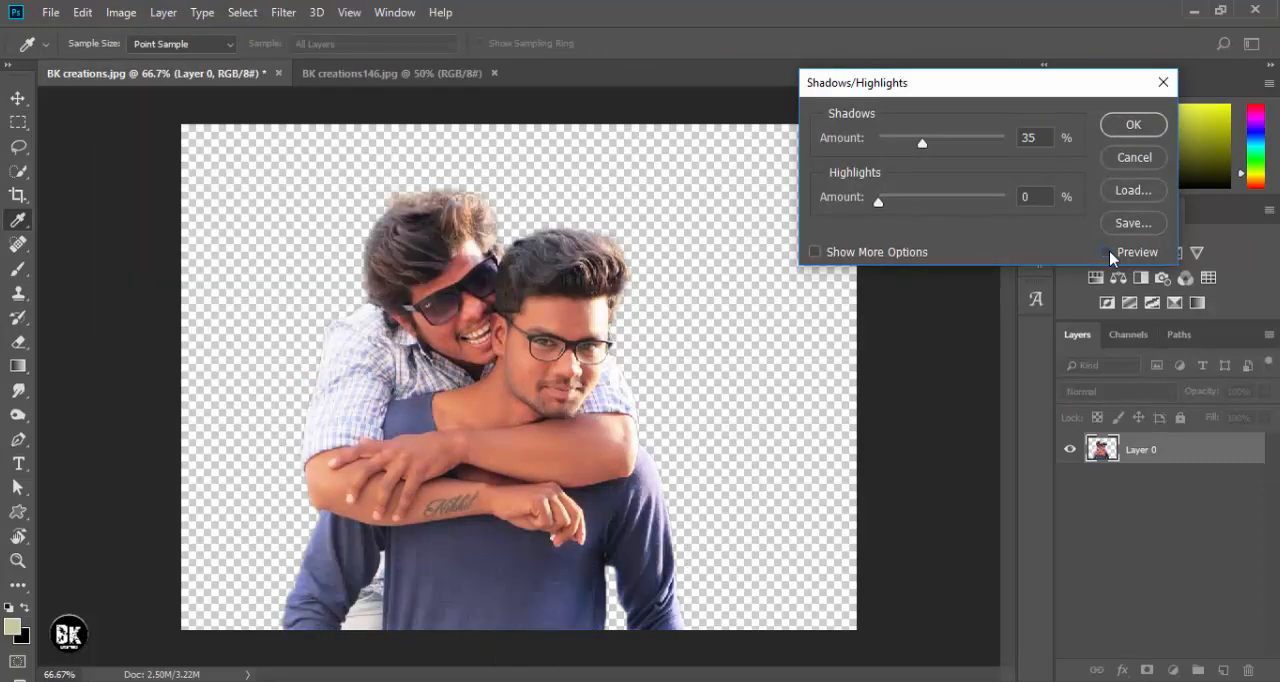
click(1105, 251)
click(1121, 124)
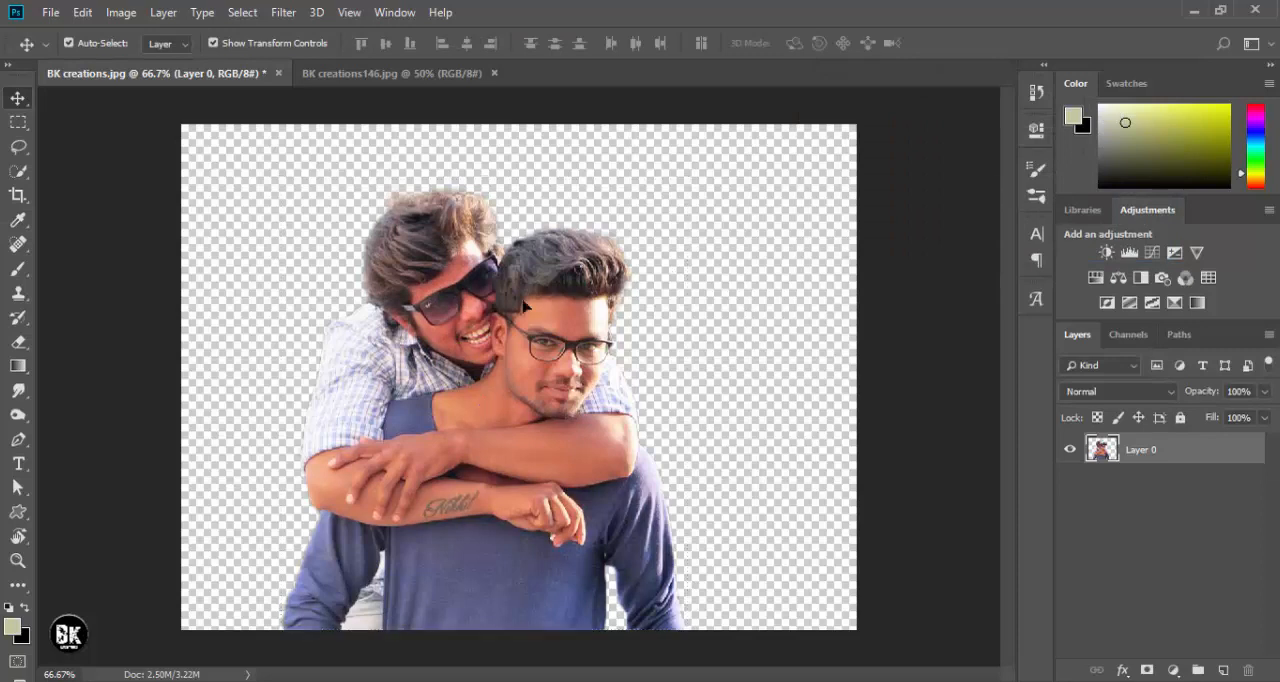
- In the Camera Raw Filter, set Exposure +0.10, Contrast +11, Highlights -100, Shadows +8, Whites -64, Blacks +43 and Vibrance +28
click(284, 12)
click(309, 128)
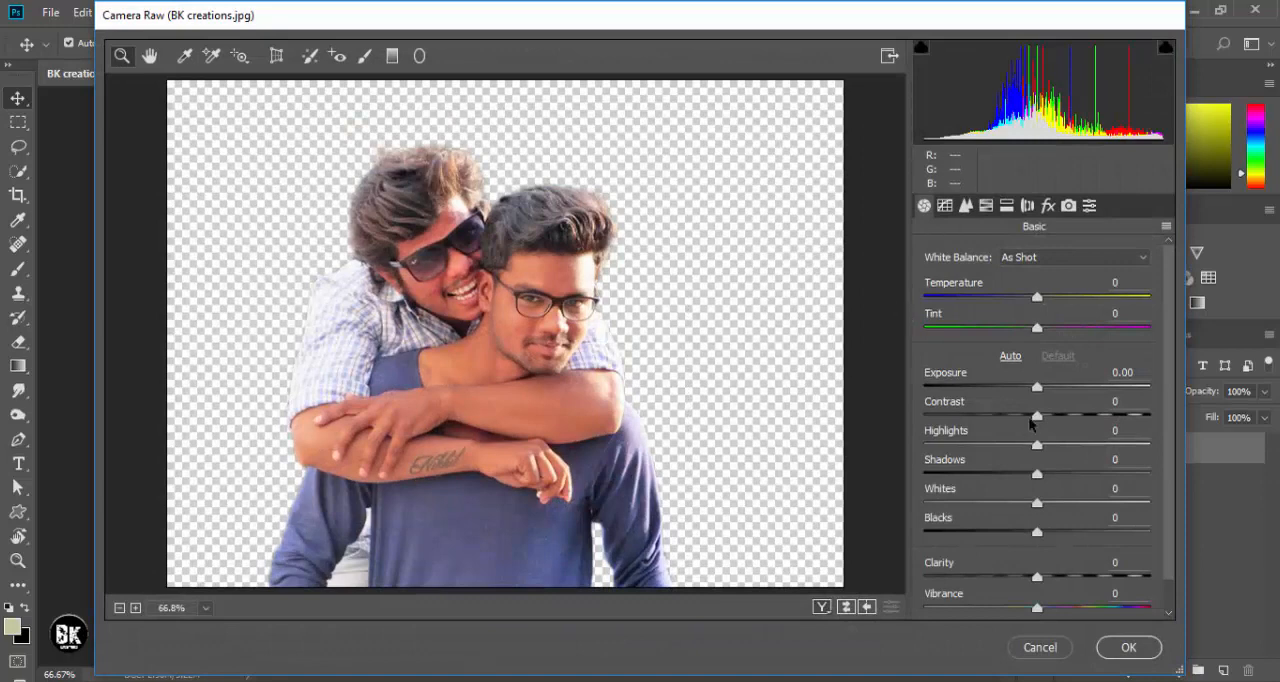
drag(1037, 387, 866, 458)
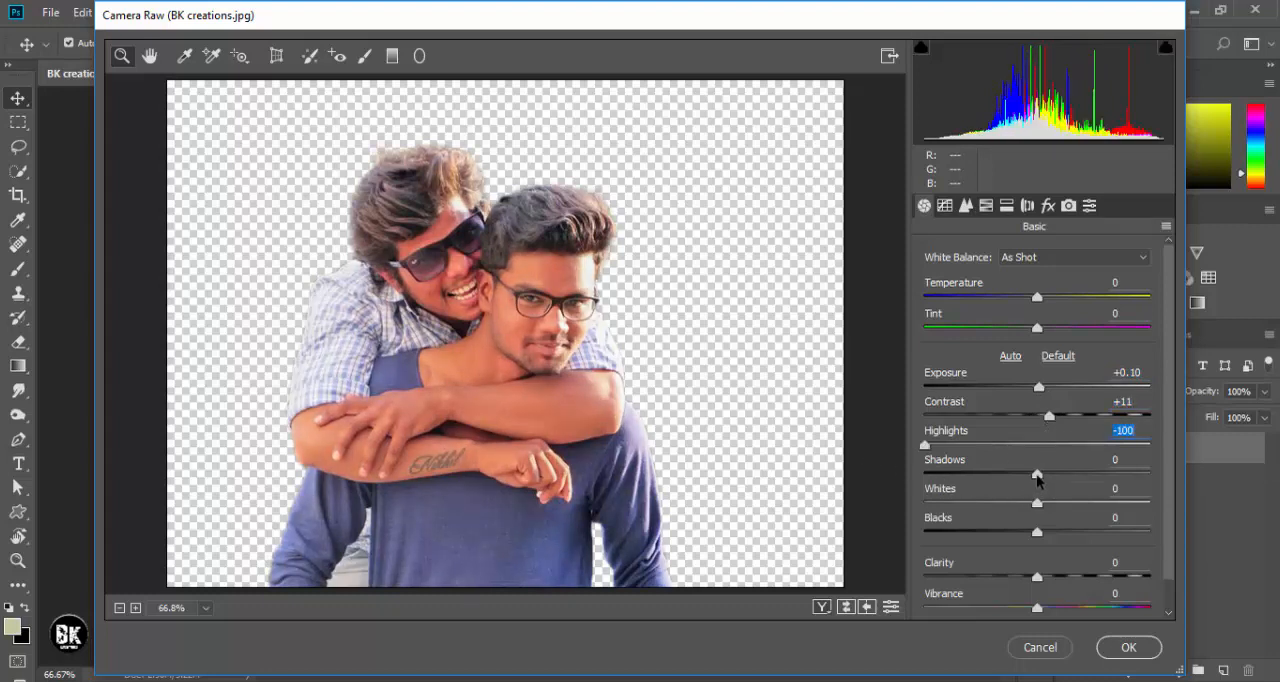
drag(1037, 475, 1080, 475)
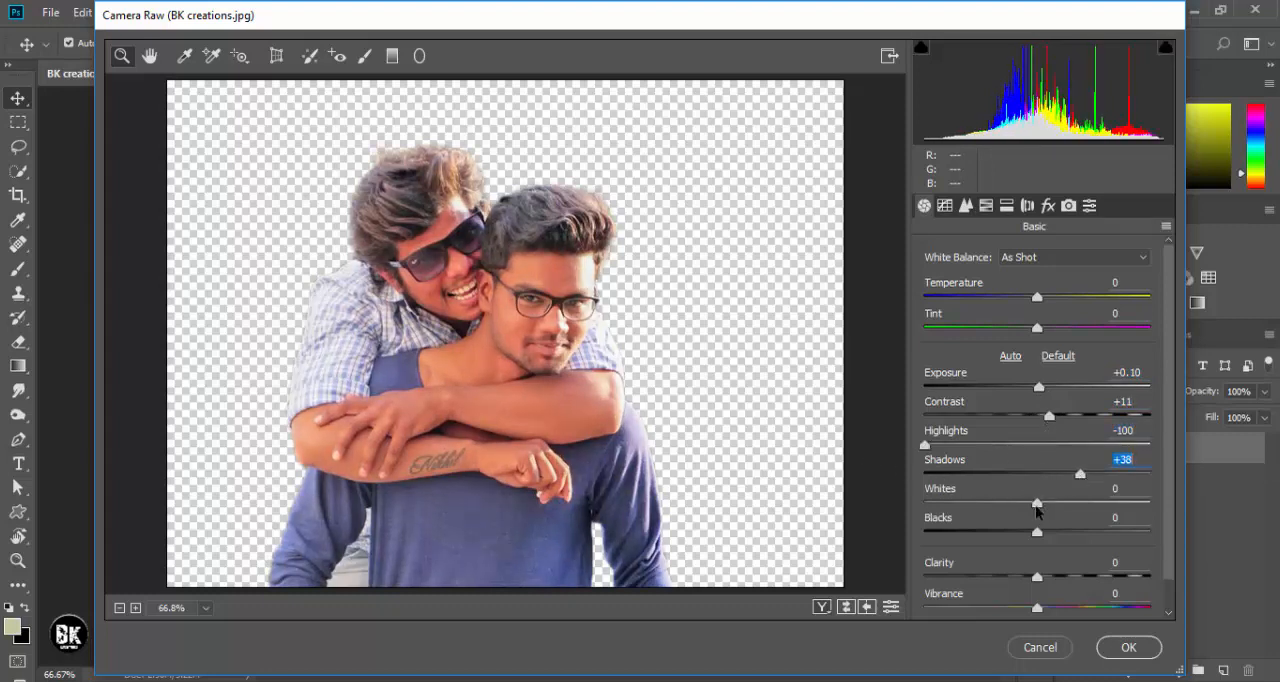
drag(1037, 511, 965, 517)
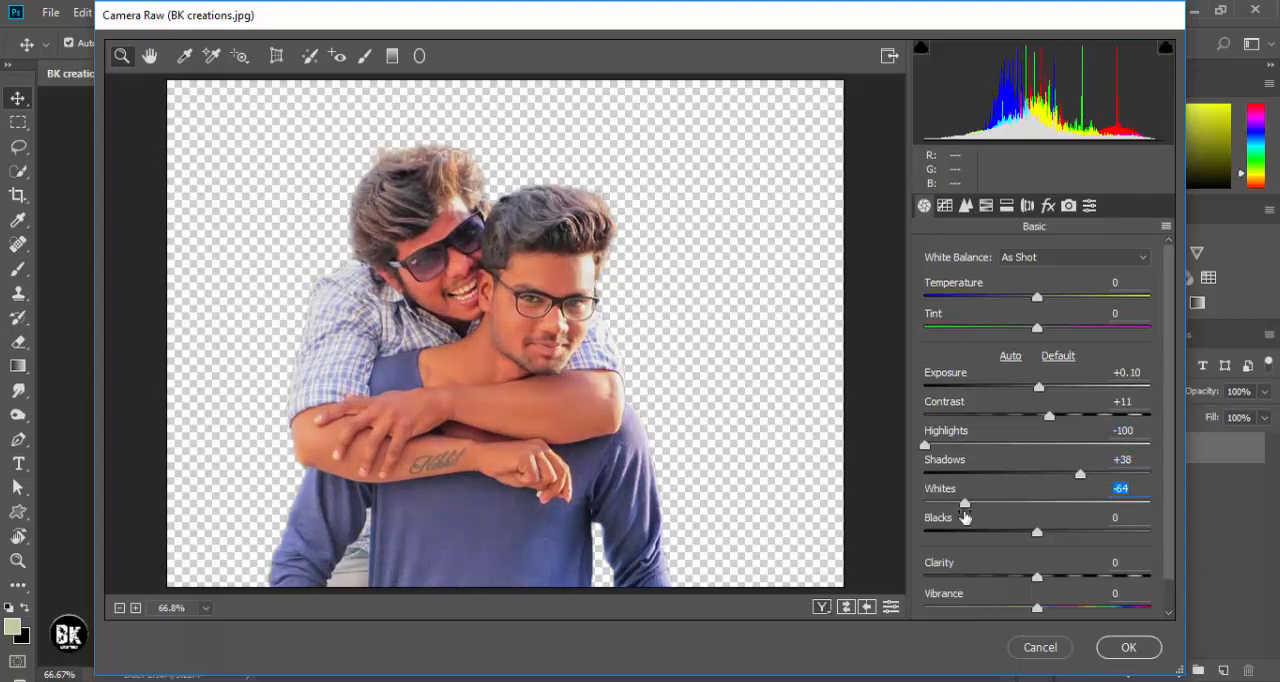
drag(1035, 540, 1084, 532)
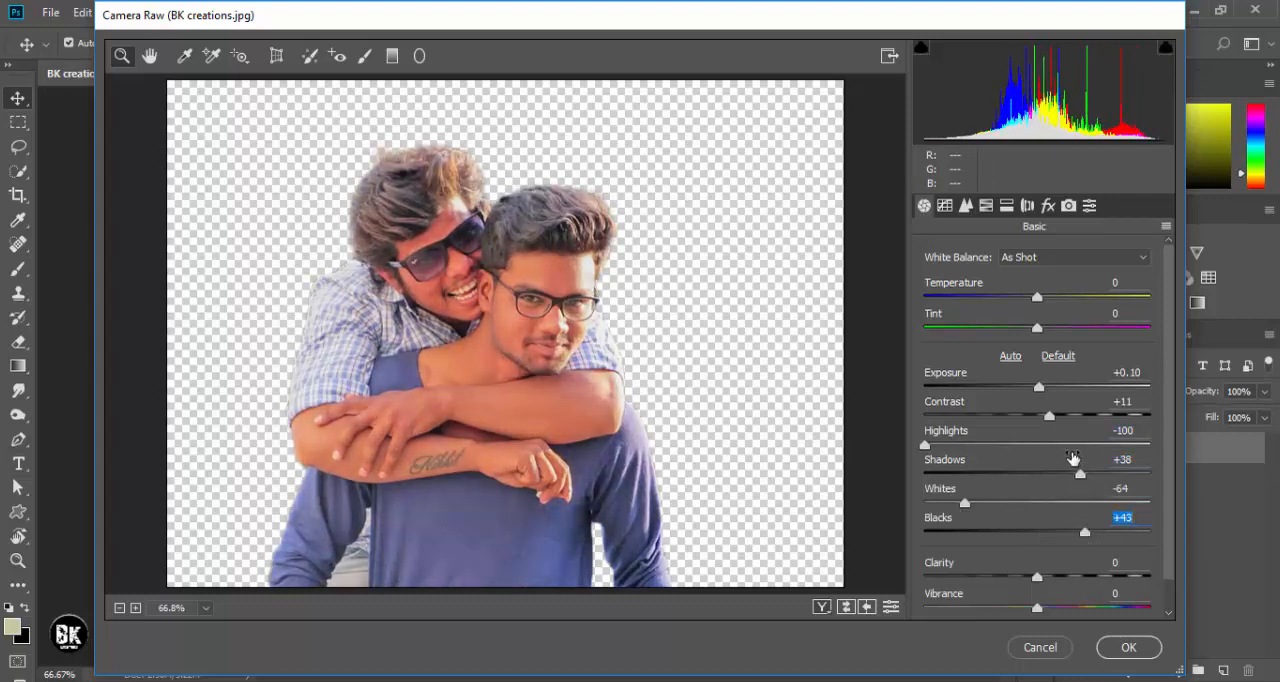
drag(1078, 476, 1046, 474)
drag(1037, 607, 1069, 609)
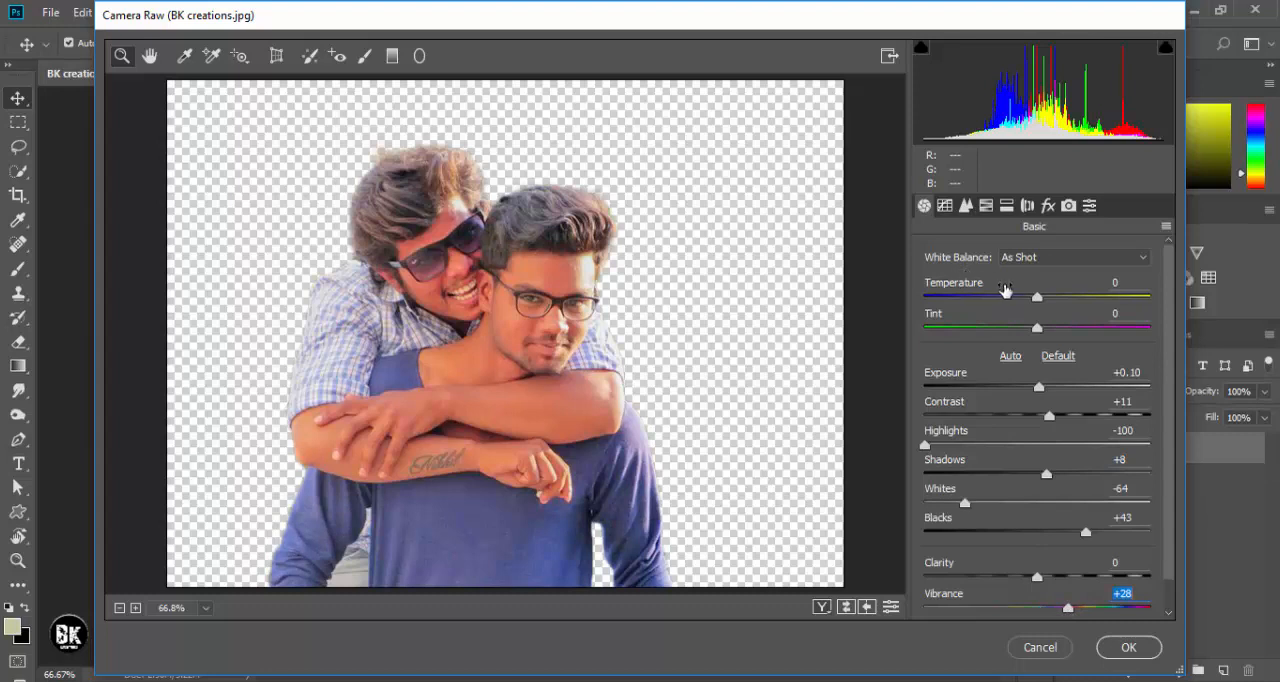
- Brighten the skin tones in the HSL luminance settings with Oranges +23 and Reds +24
click(986, 205)
click(1066, 285)
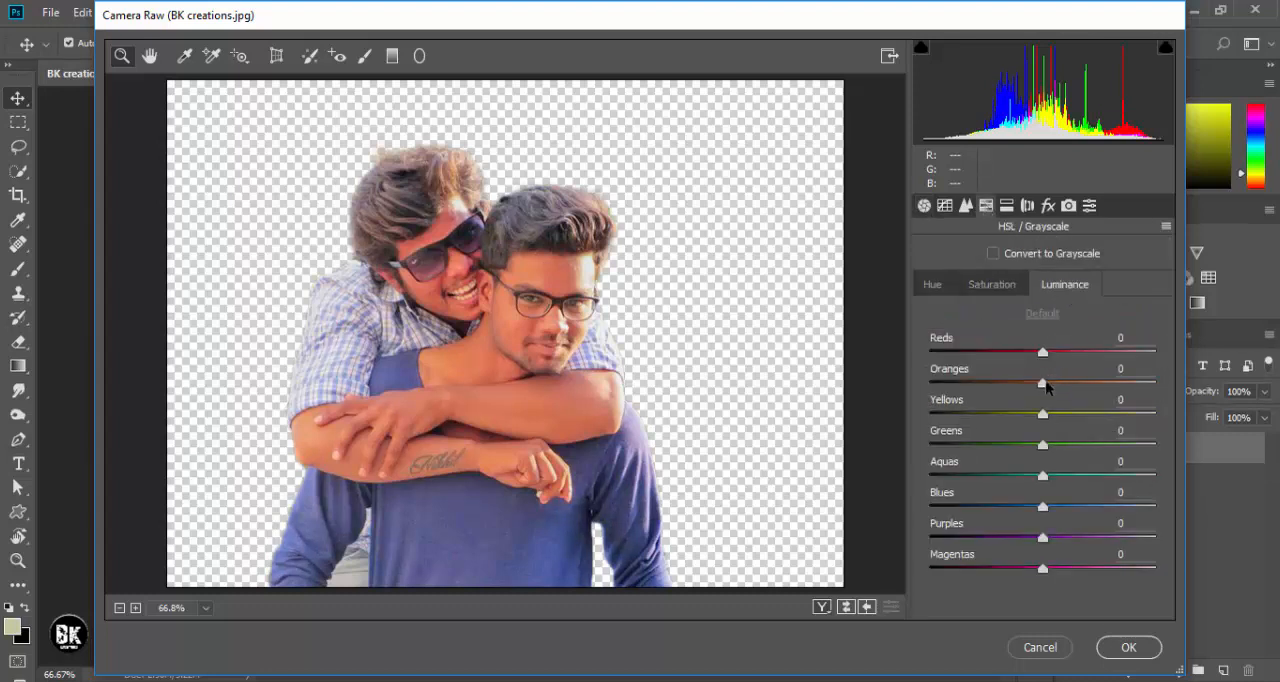
drag(1043, 383, 1071, 354)
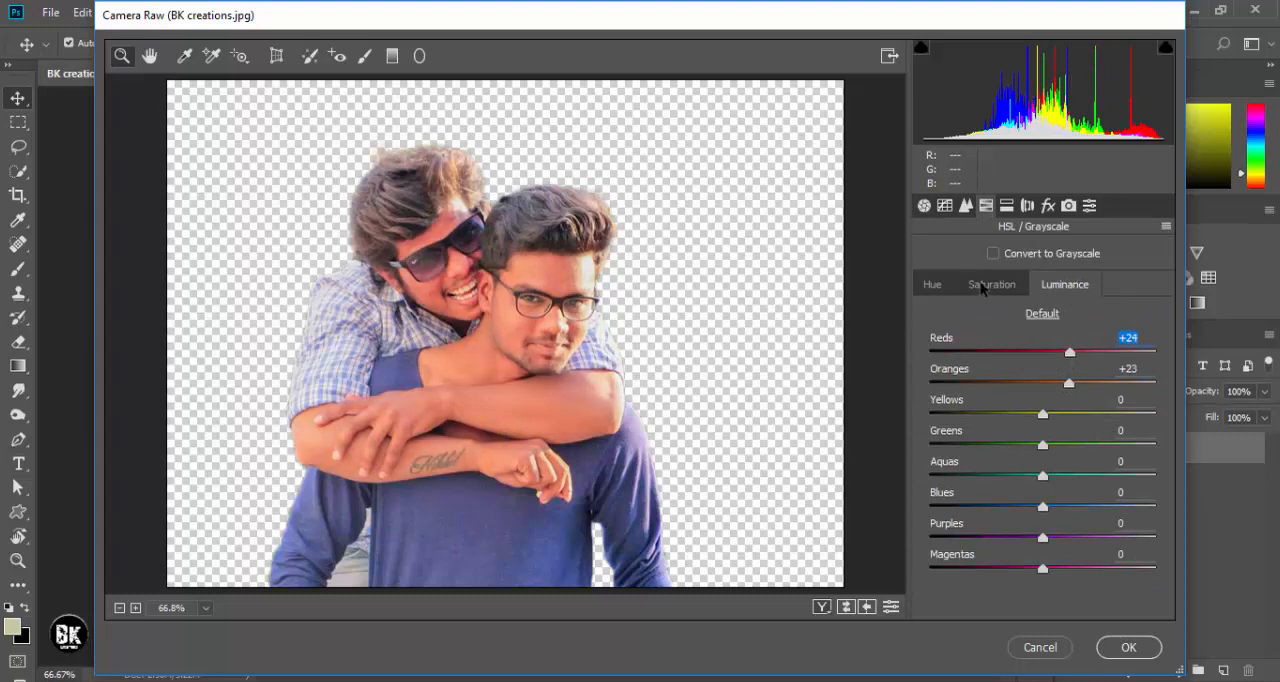
- Shift the shirt's color with HSL hue values Blues +100 and Purples -73, and apply the Camera Raw edits
click(945, 285)
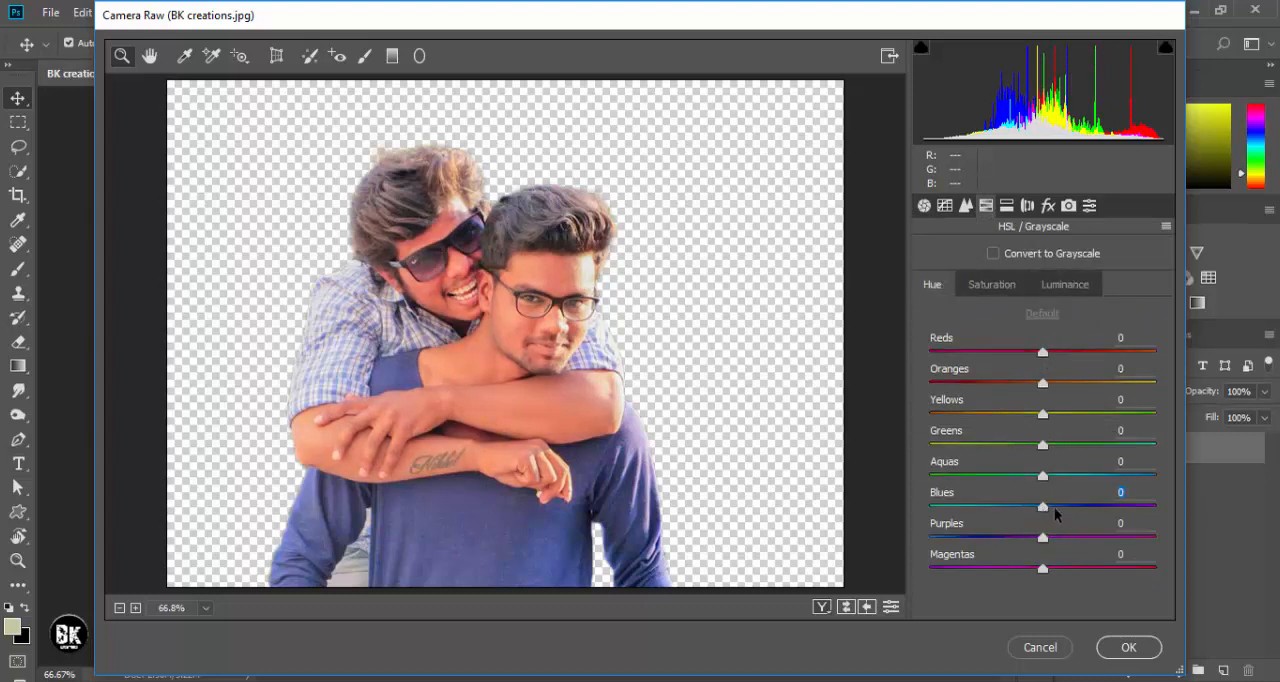
drag(1043, 507, 1204, 522)
drag(1047, 542, 962, 545)
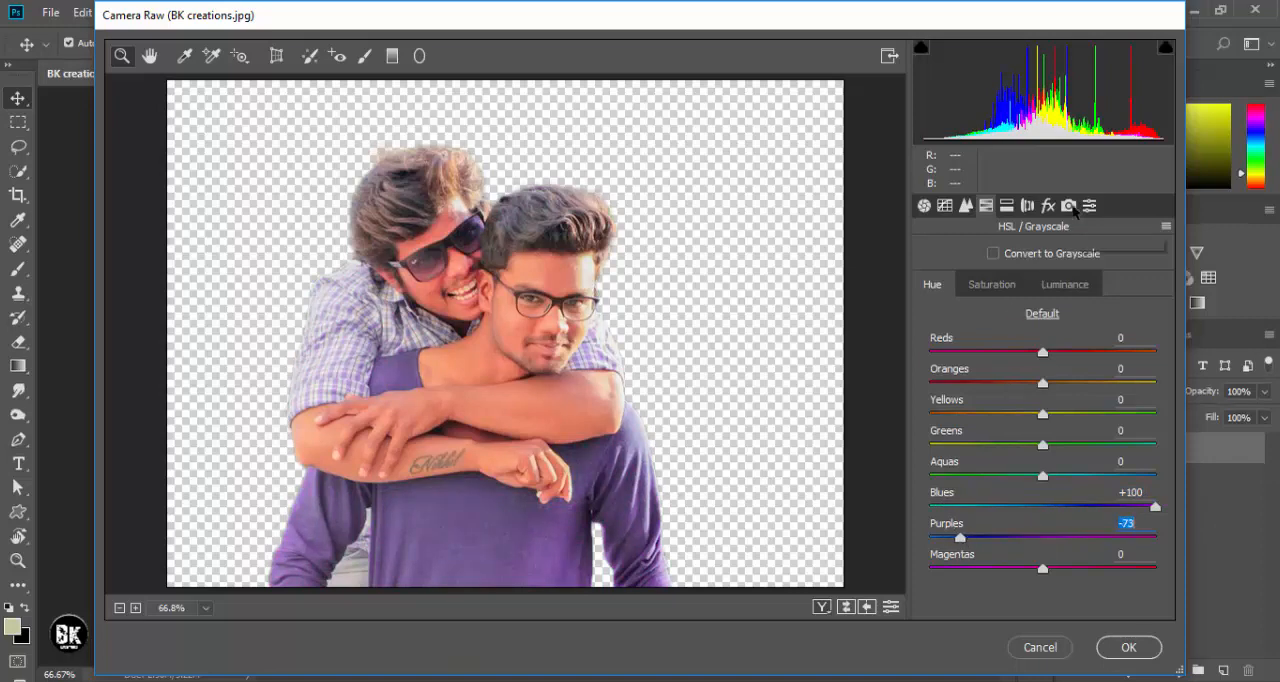
click(1130, 647)
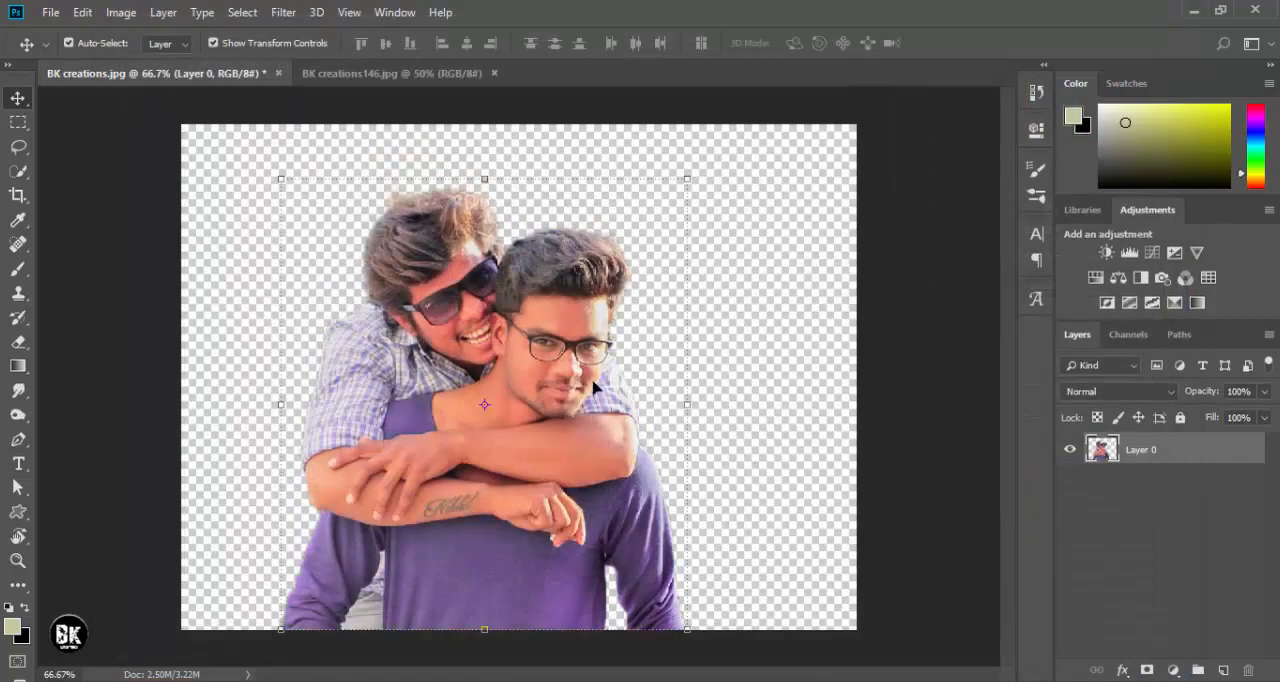
- Select the eyeglass lens nearest the front man's visible ear with the Quick Selection tool, trimming the selection along the frame
key(ctrl+plus)
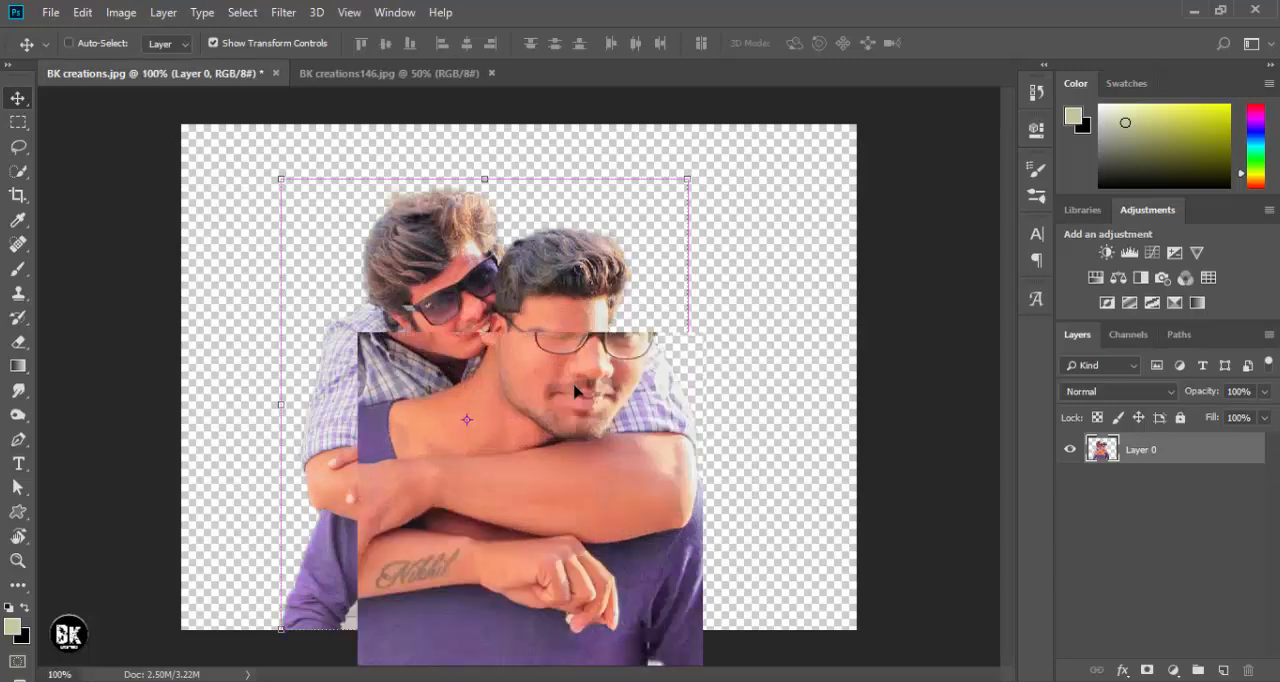
key(ctrl+plus)
key(ctrl+minus)
drag(582, 352, 503, 356)
key(ctrl+plus)
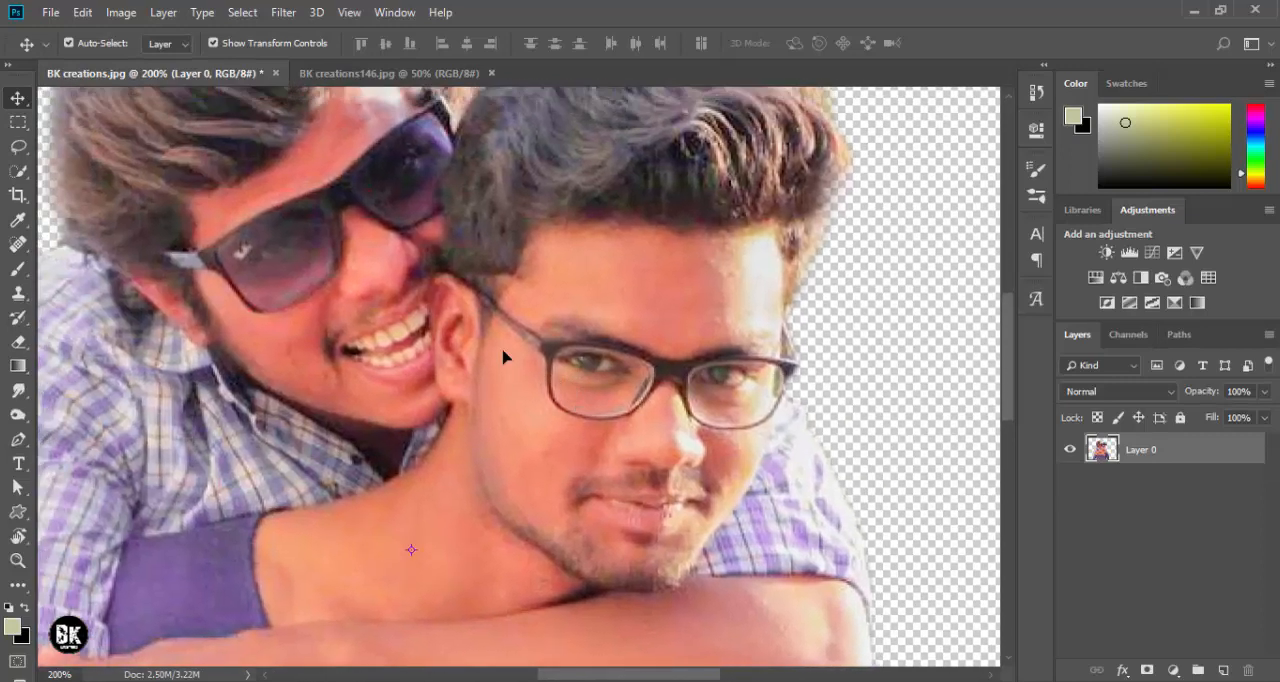
click(18, 172)
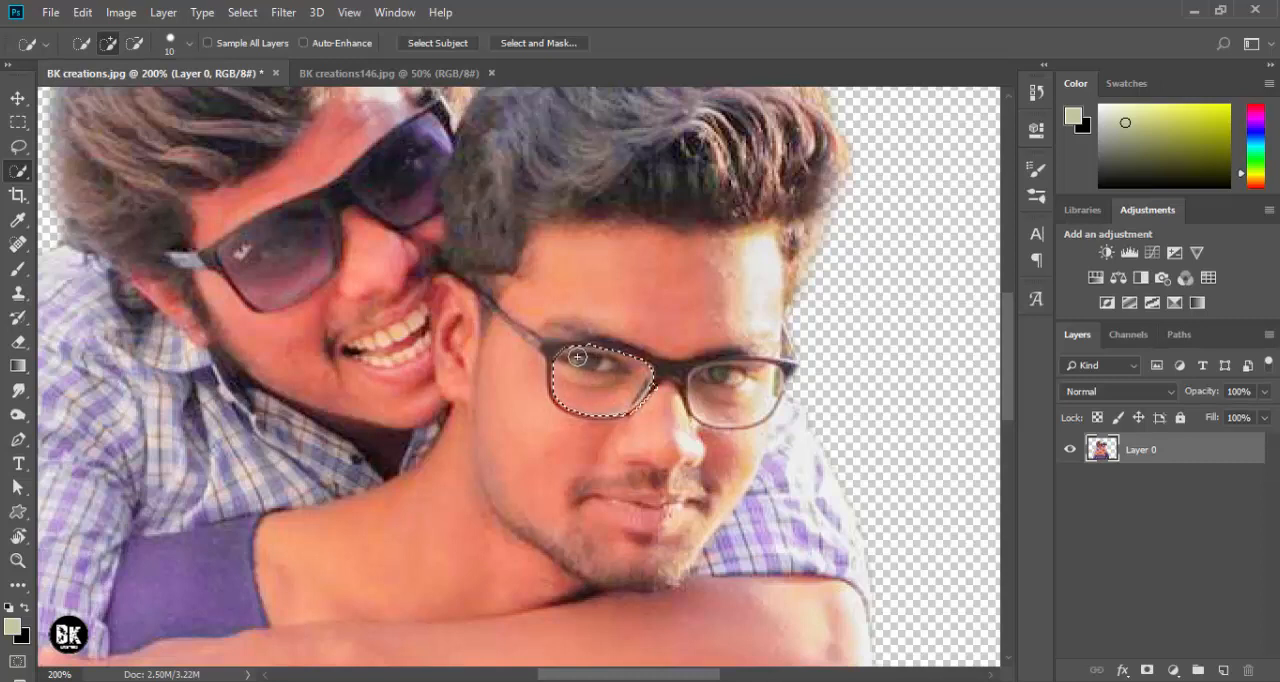
key(alt)
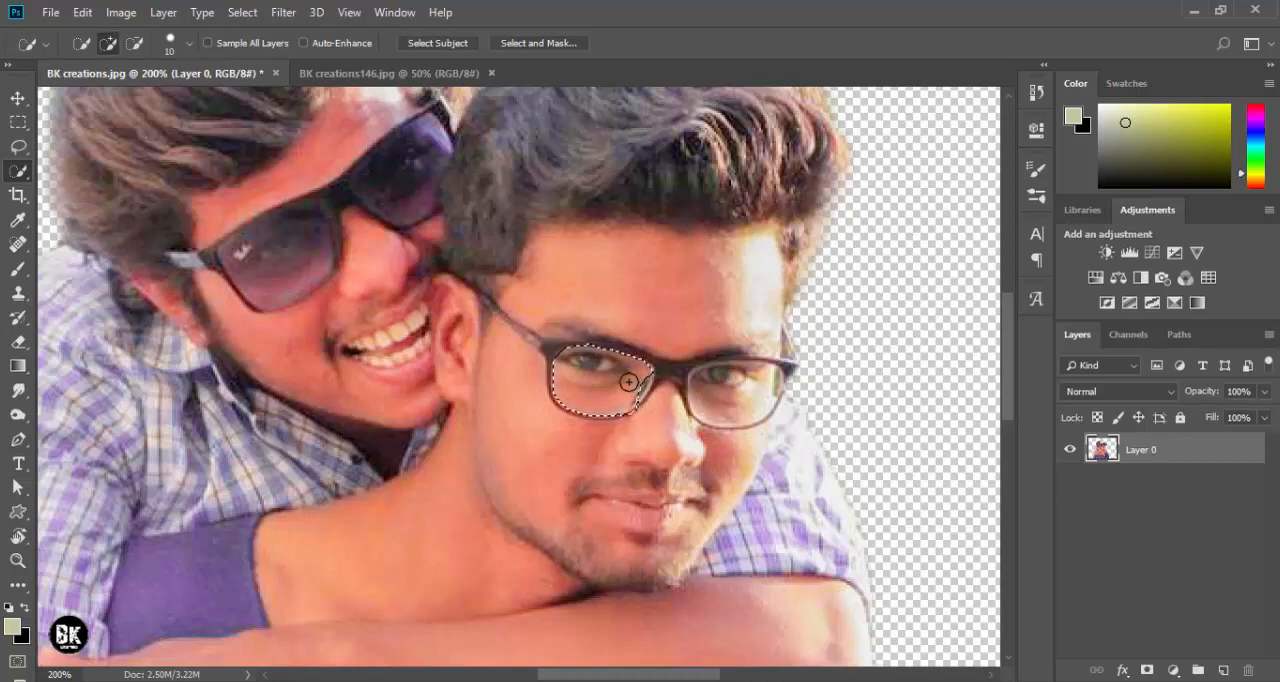
key(alt)
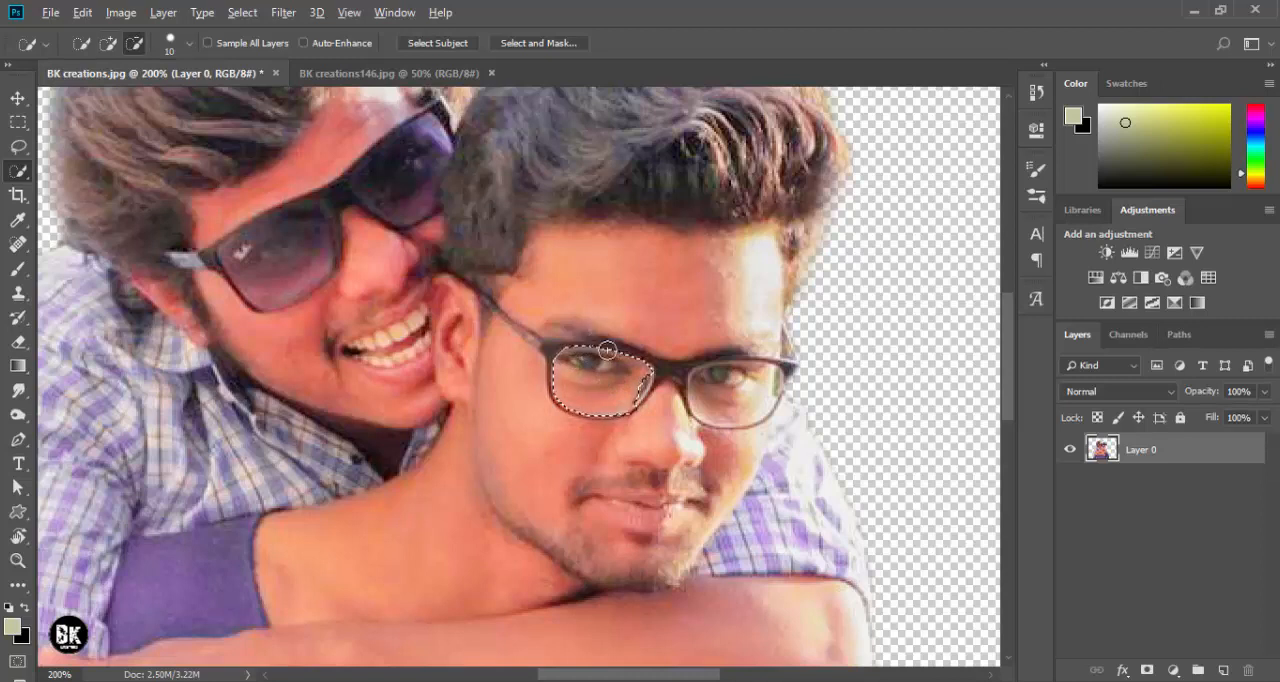
key(alt)
- Add the front man's other eyeglass lens to the selection and trim its edge to the frame
drag(724, 391, 768, 380)
key(alt)
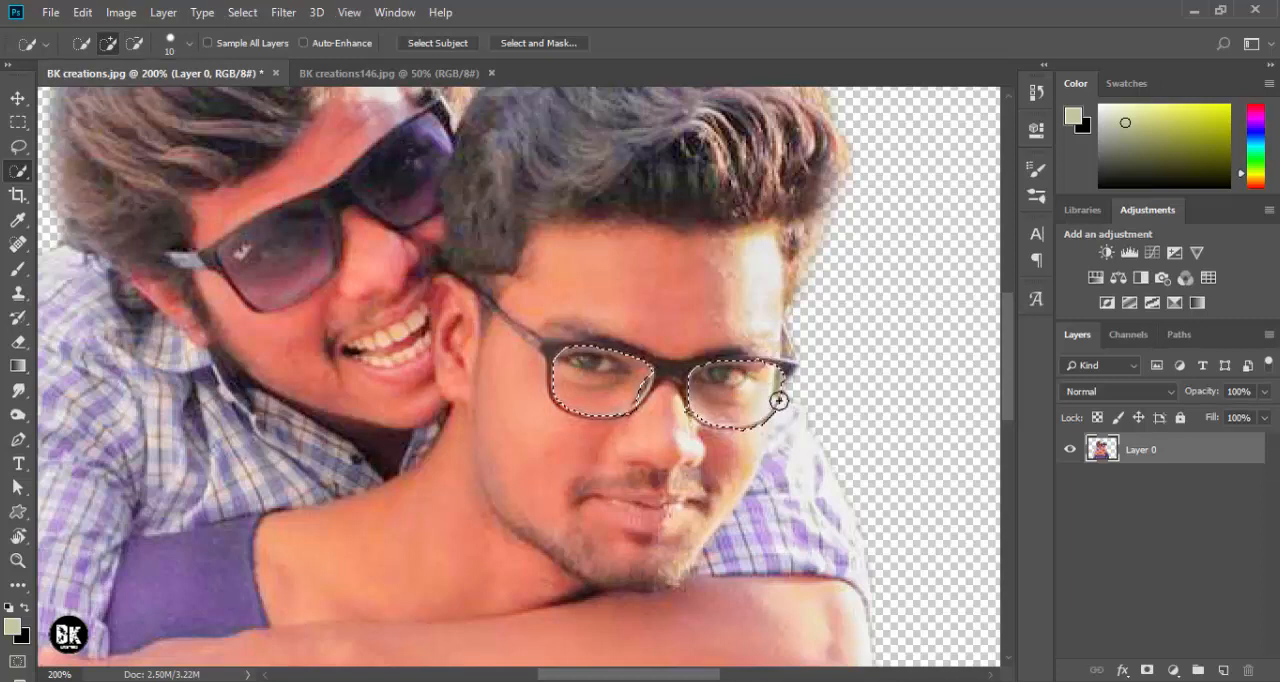
key(alt)
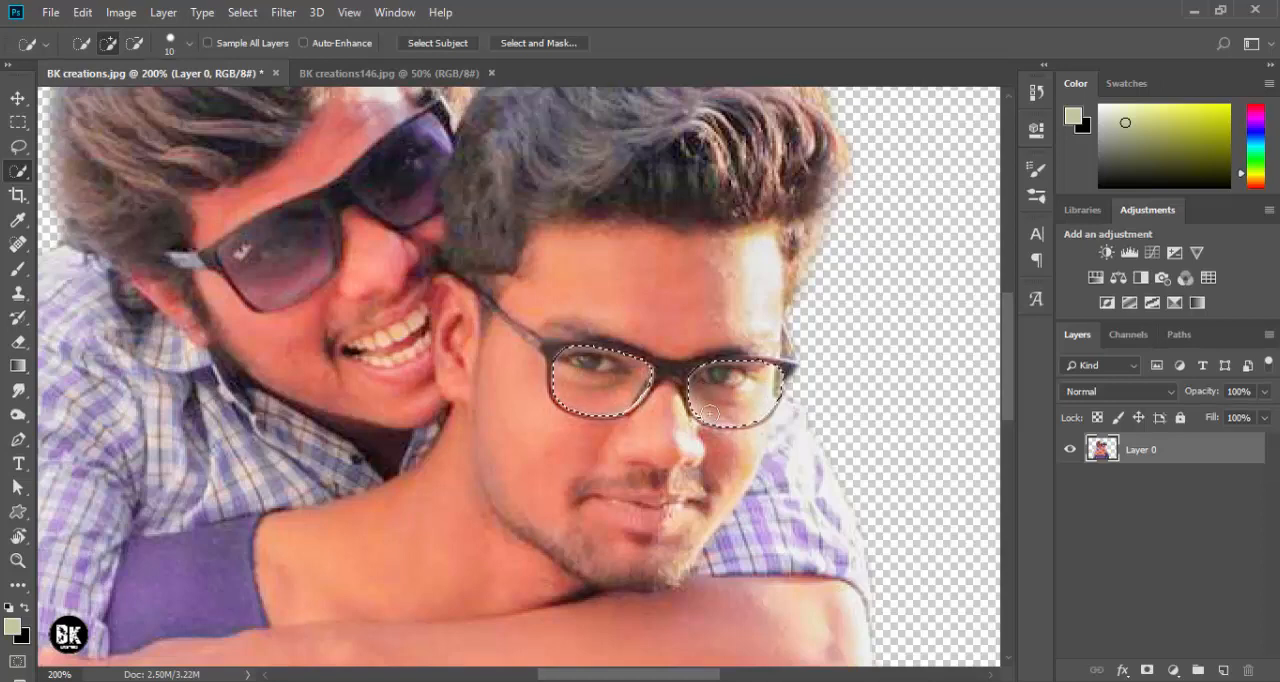
- Add a new layer above the photo and set the foreground color to turquoise 26ddd2
click(1223, 670)
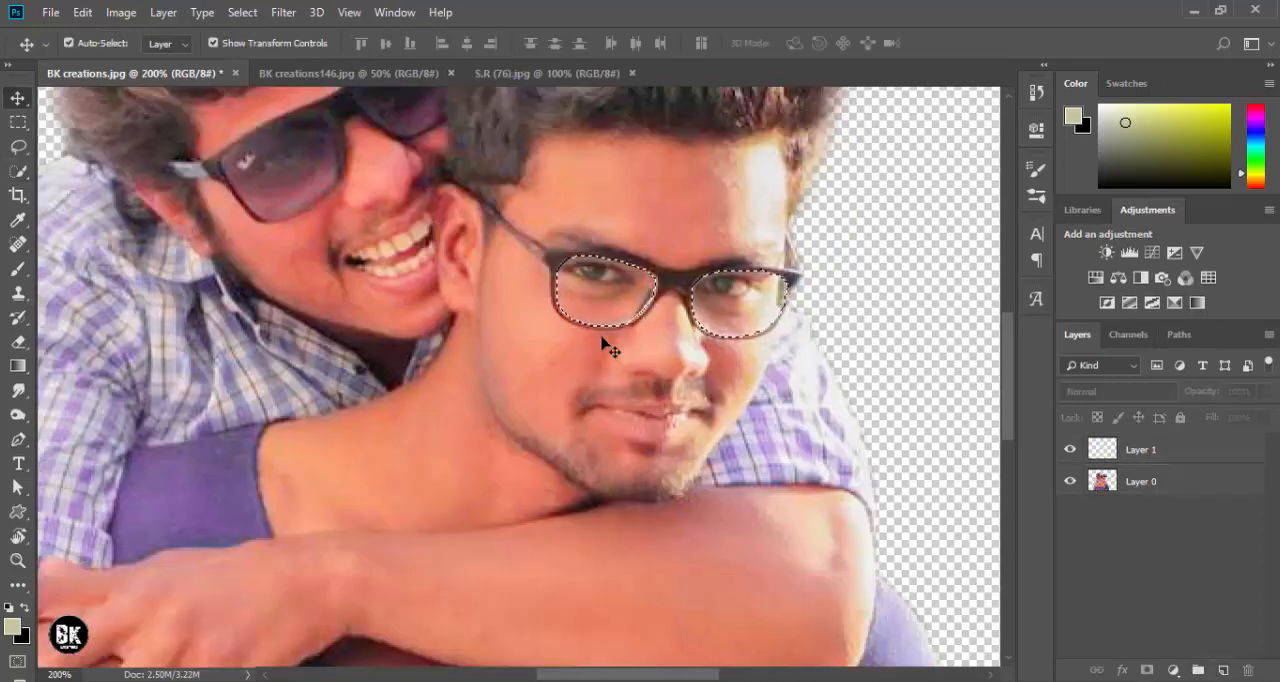
drag(686, 220, 527, 306)
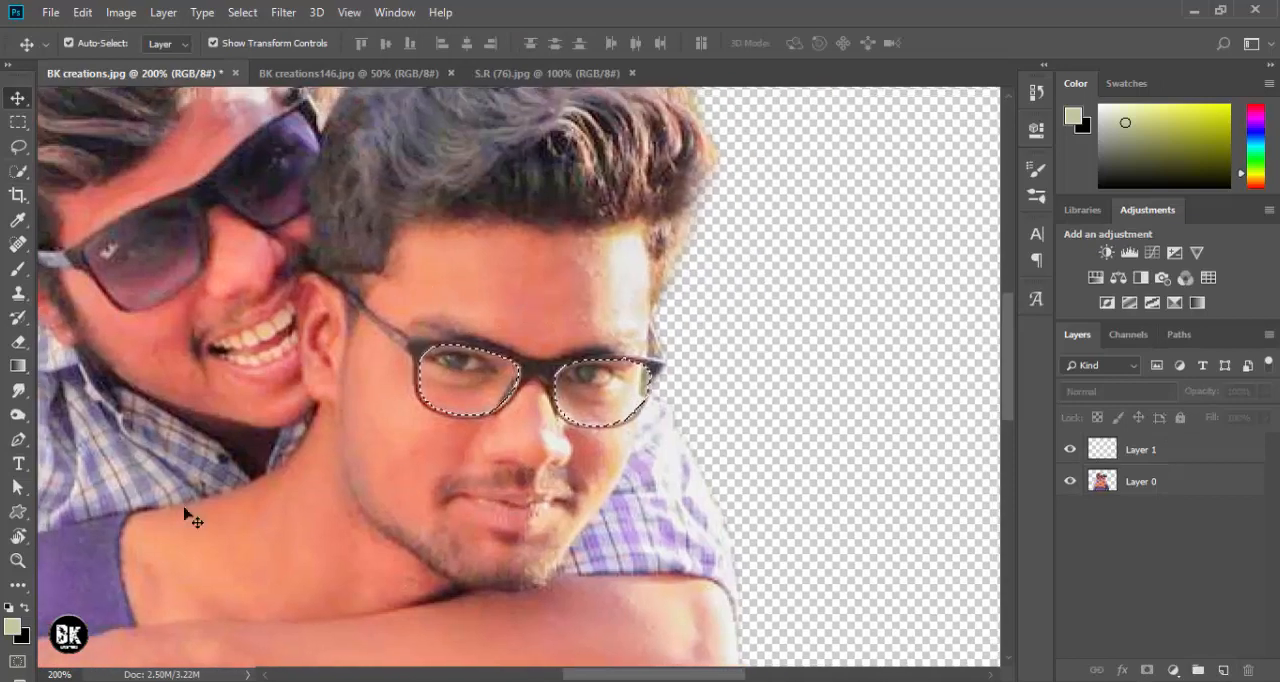
click(13, 627)
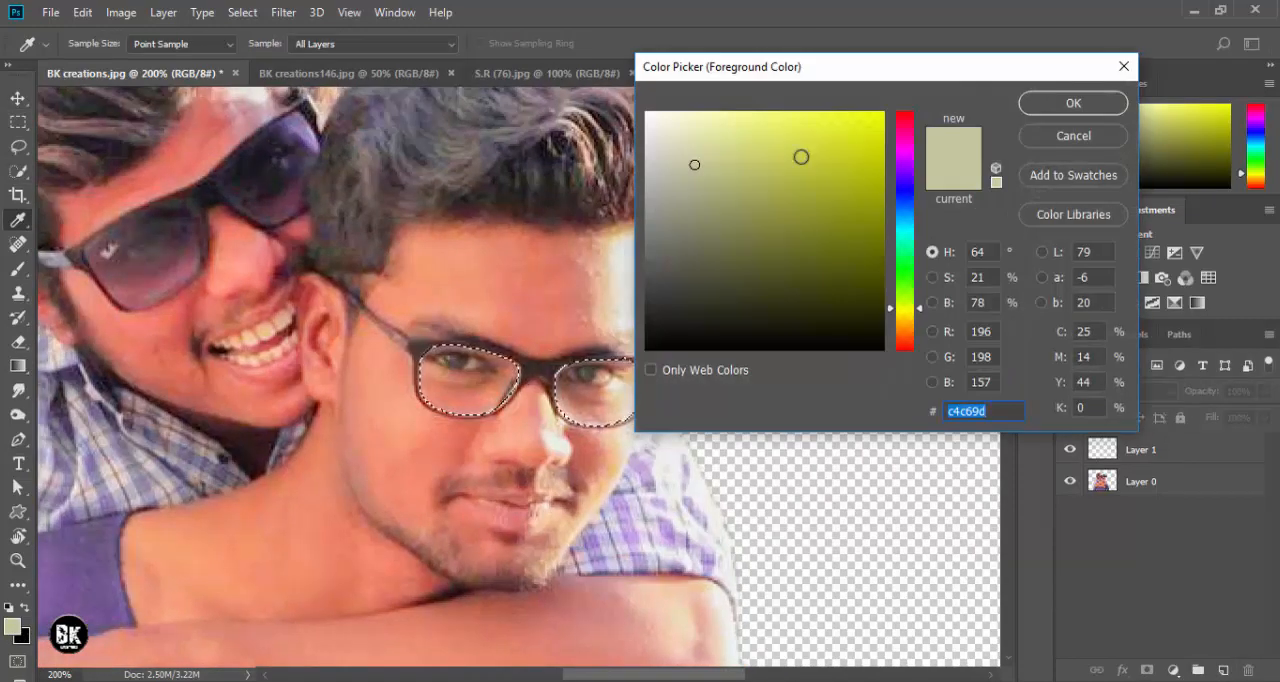
drag(801, 157, 843, 143)
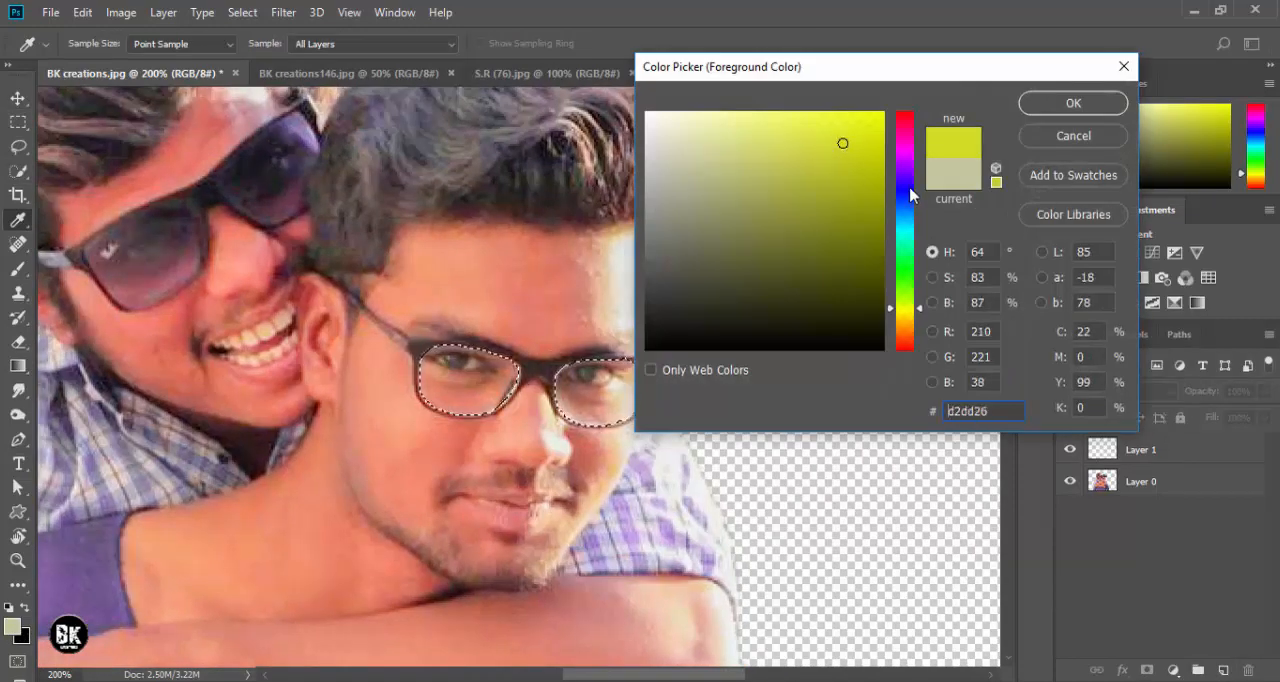
mouse_move(910, 250)
mouse_down()
mouse_move(909, 210)
mouse_move(909, 234)
mouse_up()
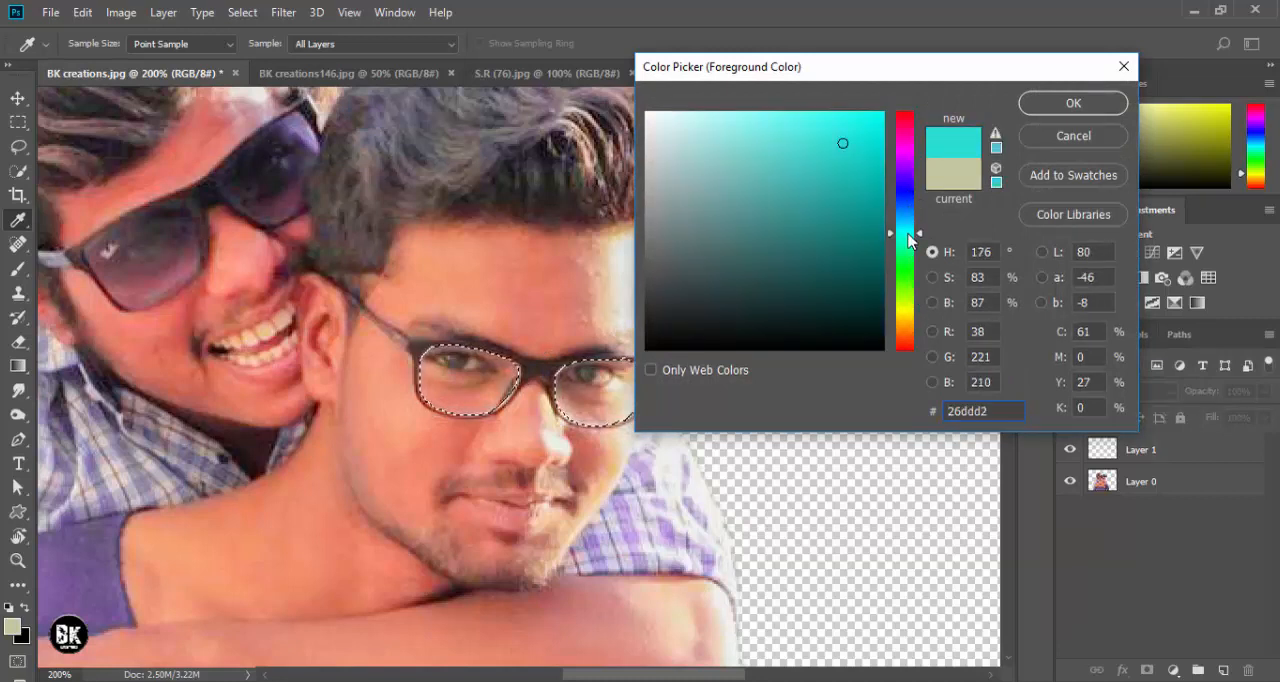
click(1066, 104)
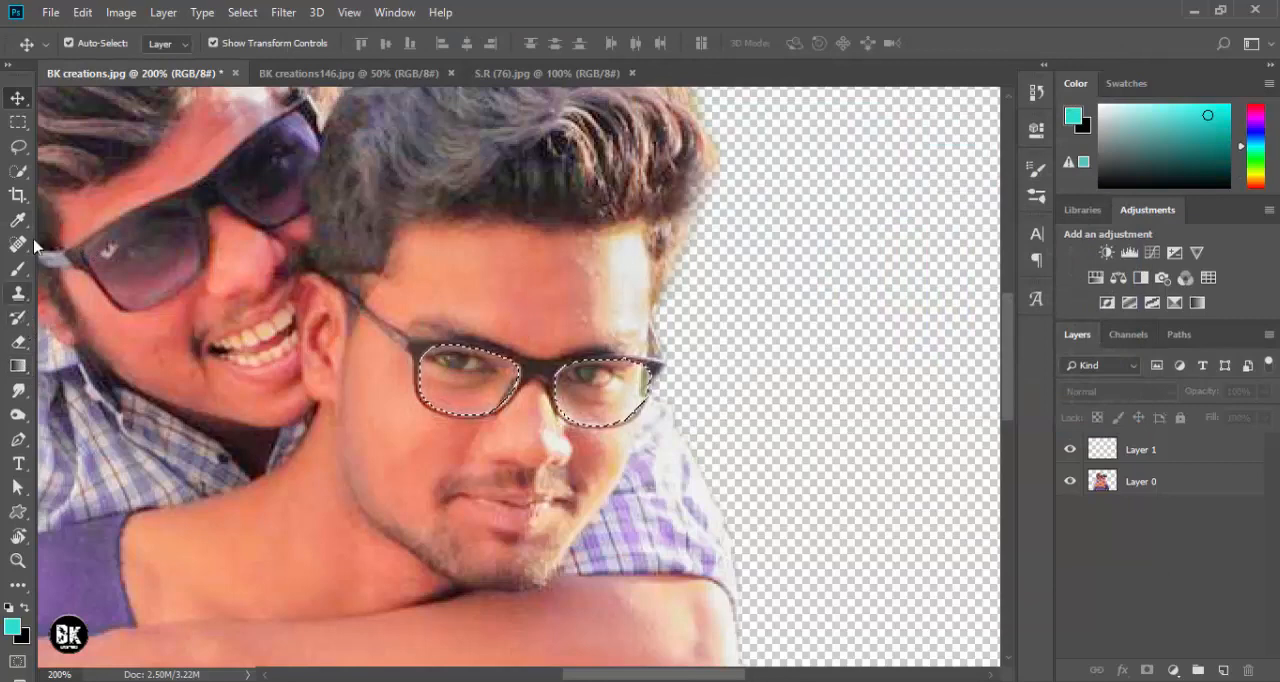
- Paint the front man's two selected lenses solid turquoise on Layer 1 with the Brush at size 300
click(18, 268)
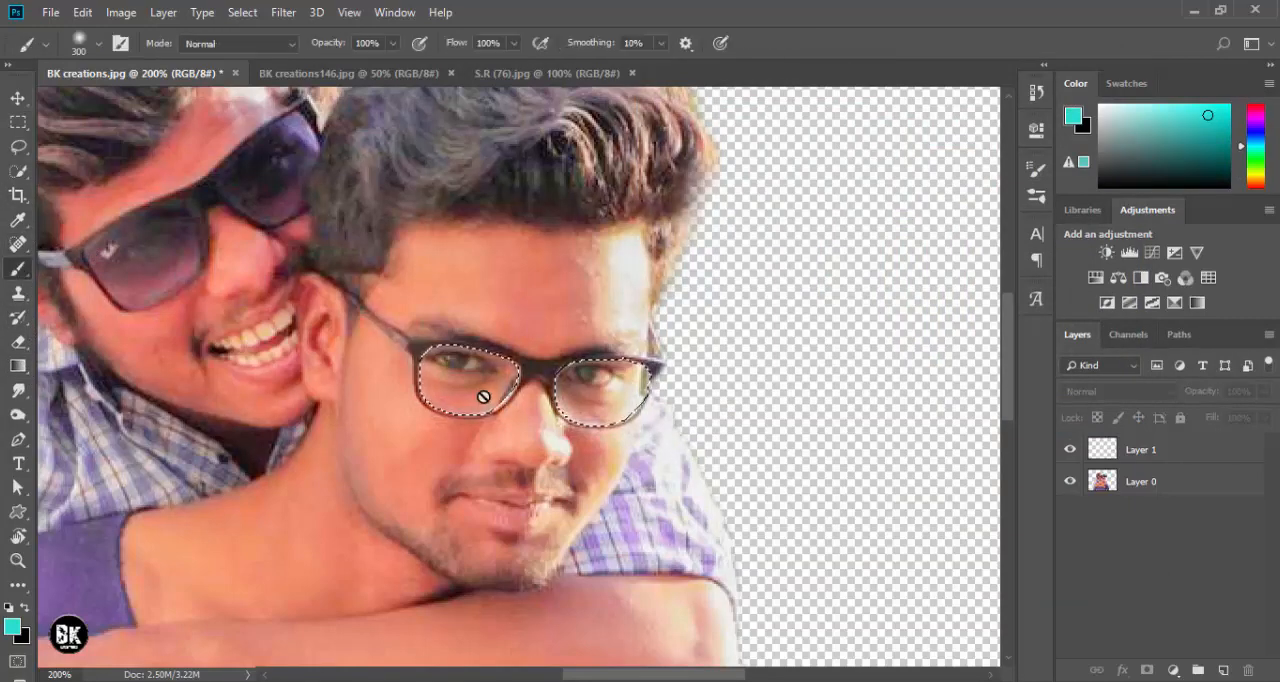
click(1155, 452)
click(543, 414)
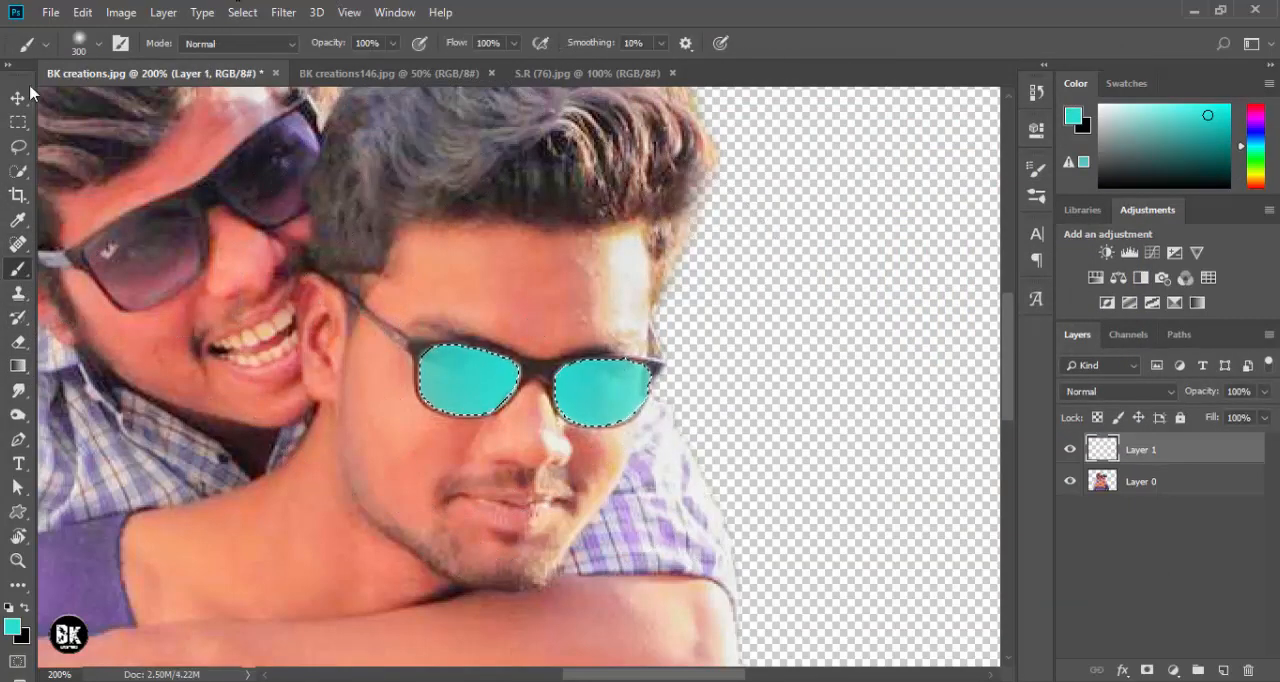
click(560, 414)
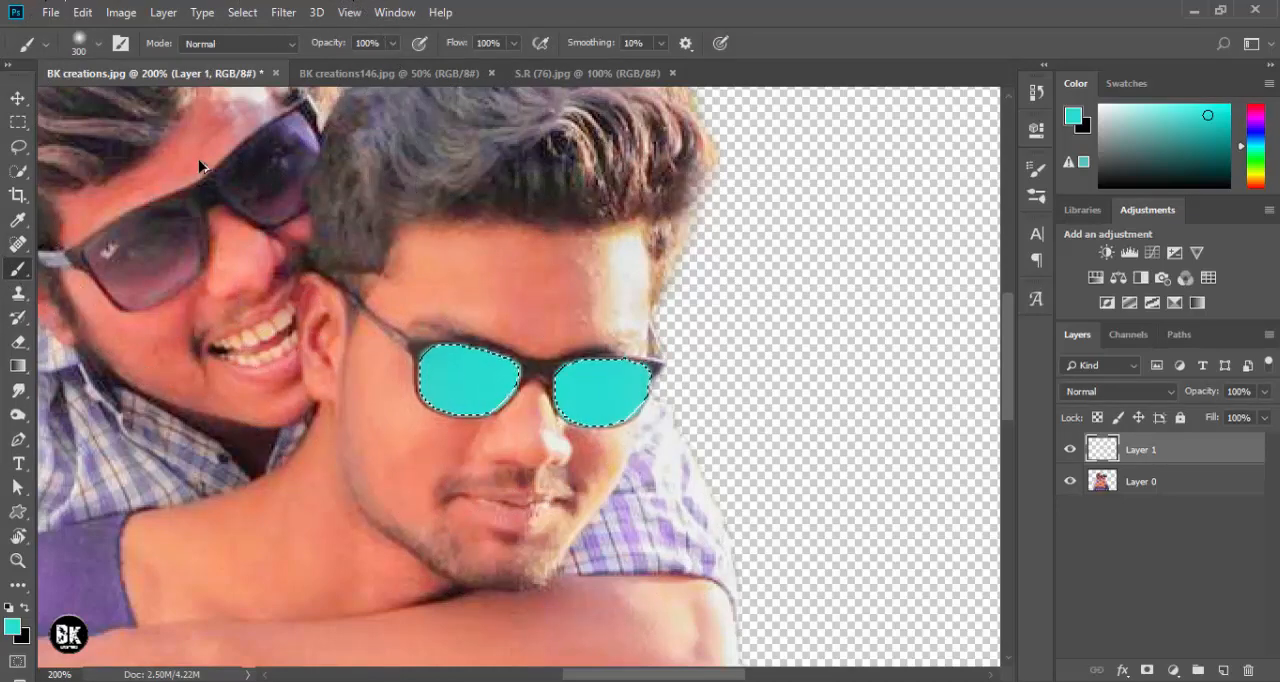
- Clear the lens selection and lower the turquoise layer's opacity to 49%
click(18, 98)
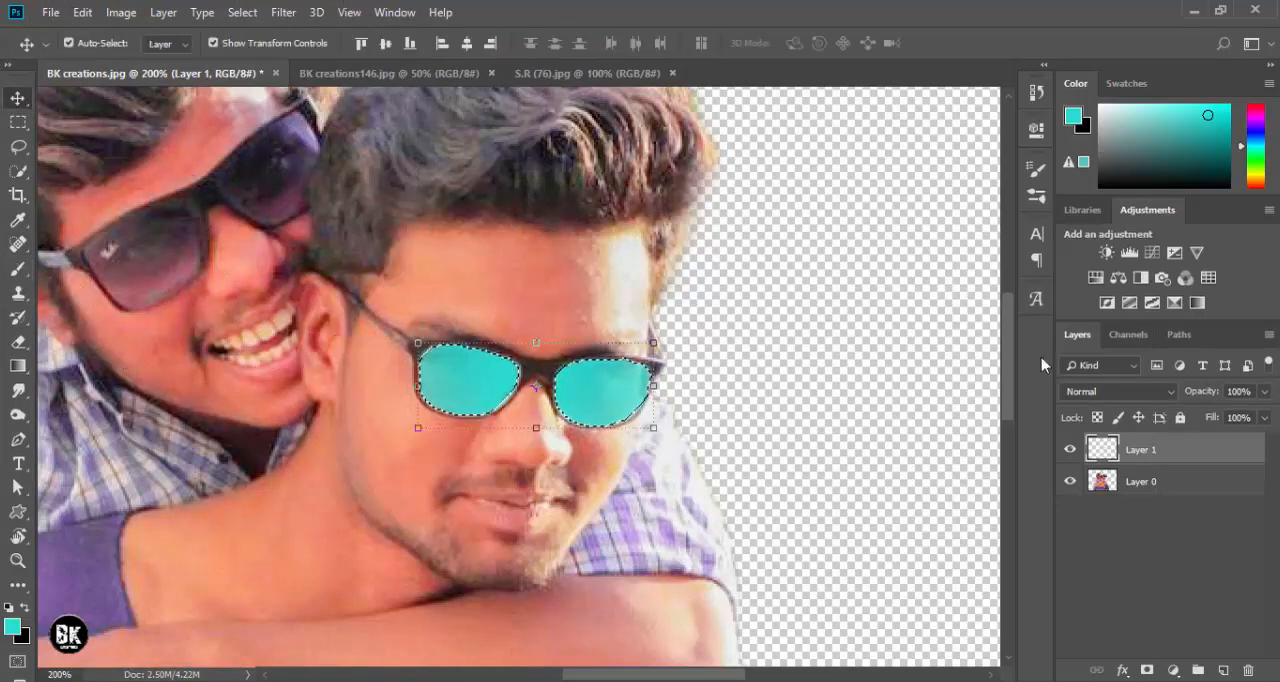
drag(1205, 400, 1160, 403)
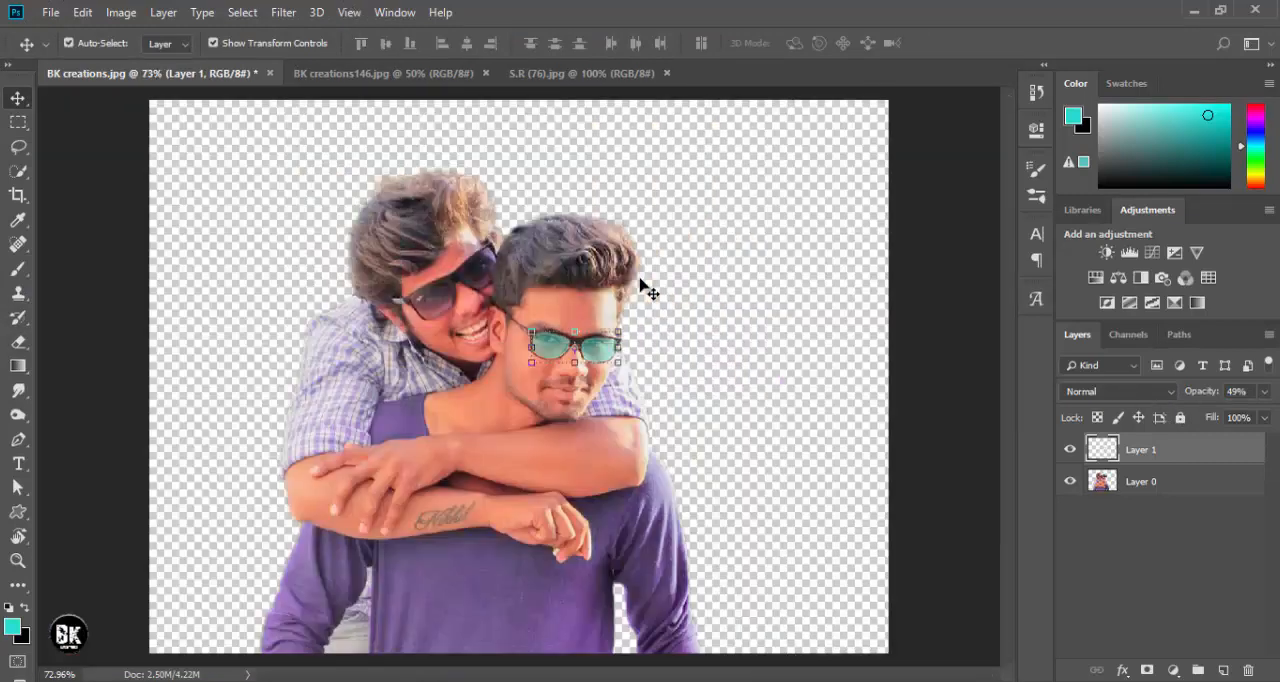
key(ctrl+0)
ctrl+click(316, 194)
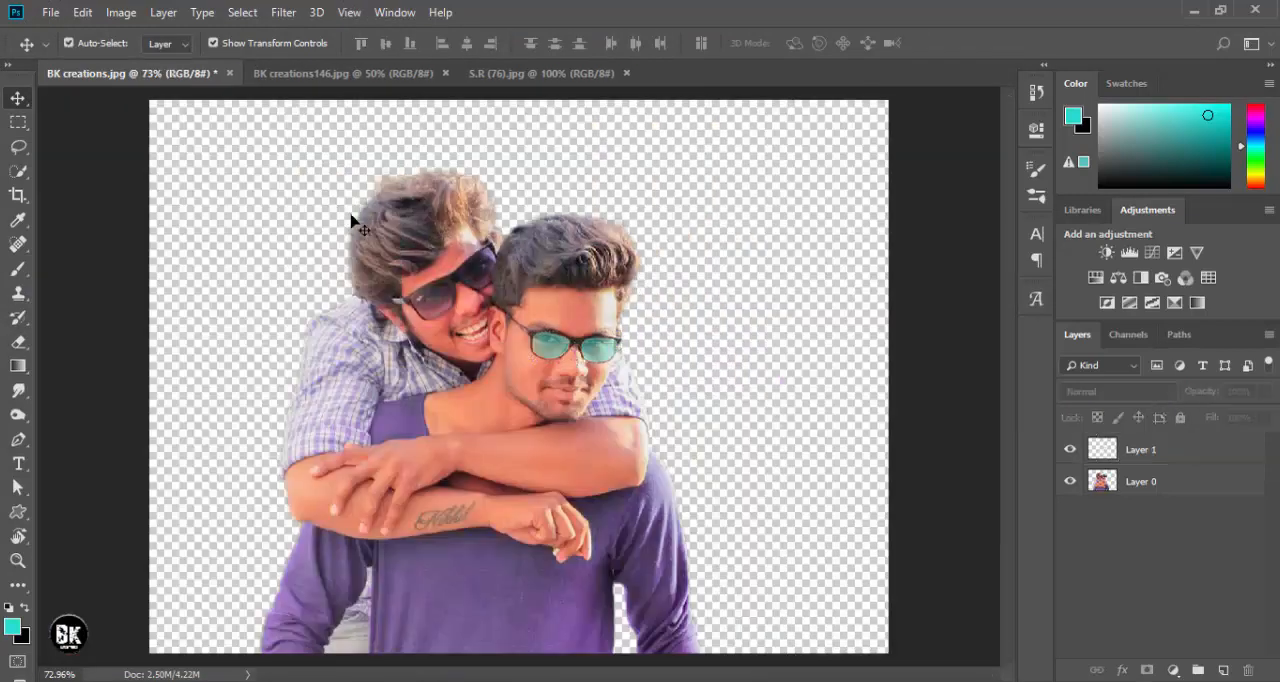
- Add a new layer for the rear man's lenses and select his sunglass lens nearest the ear on Layer 0 with Quick Selection
key(ctrl+plus)
key(ctrl+plus)
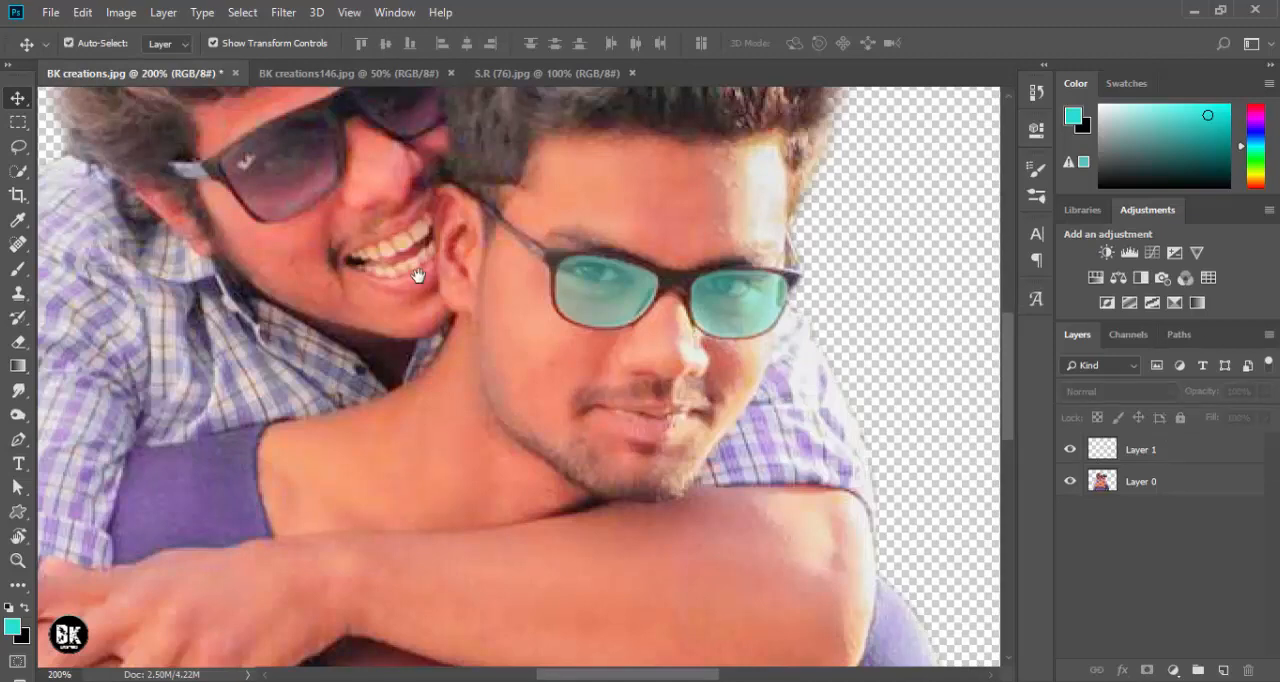
drag(355, 157, 457, 278)
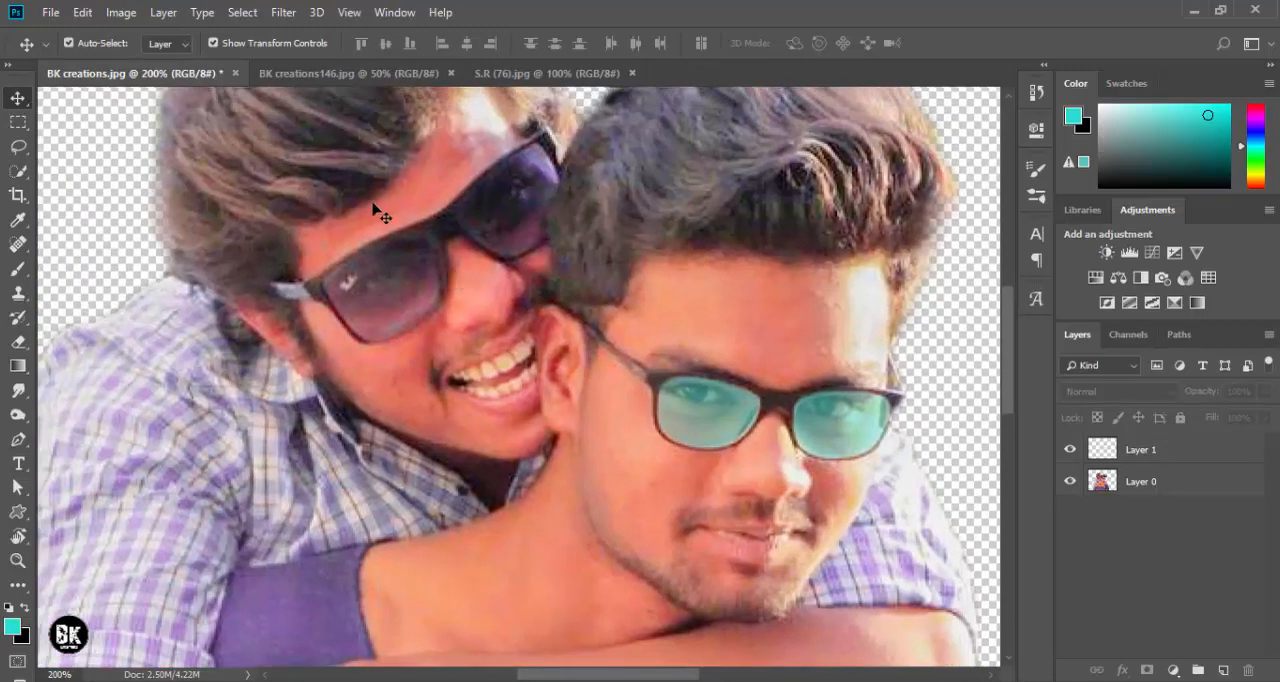
click(18, 171)
click(361, 279)
click(598, 276)
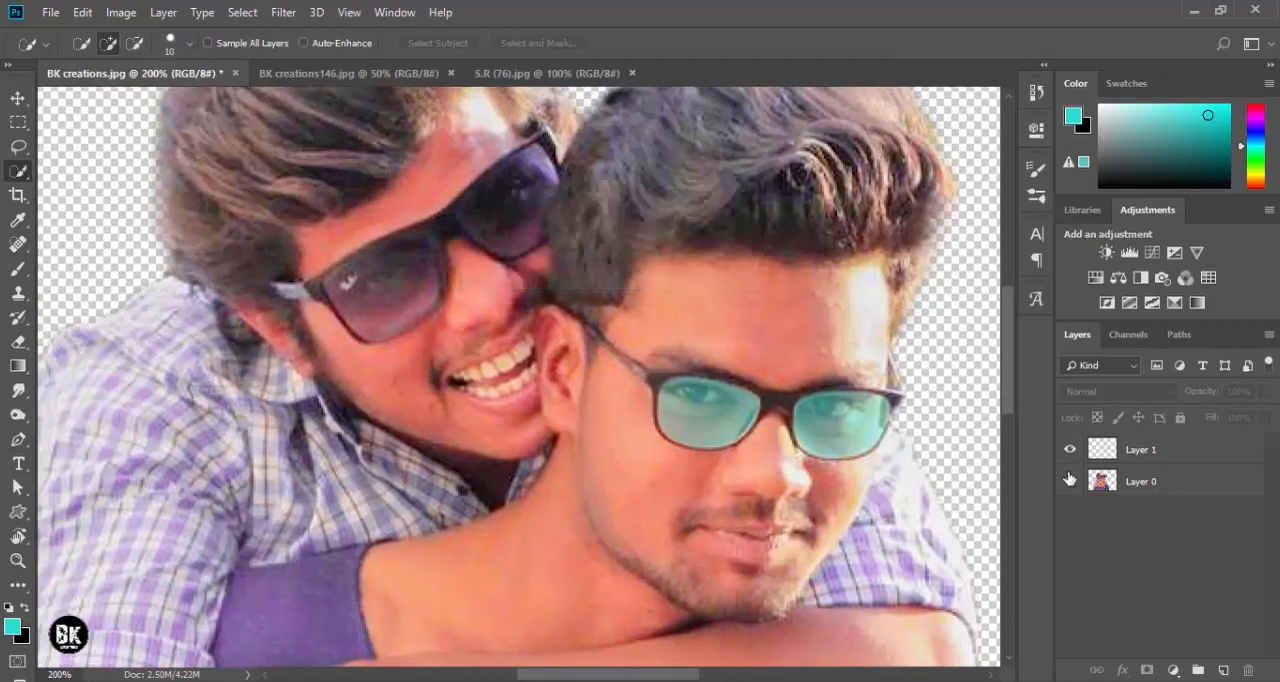
click(1144, 466)
click(1223, 670)
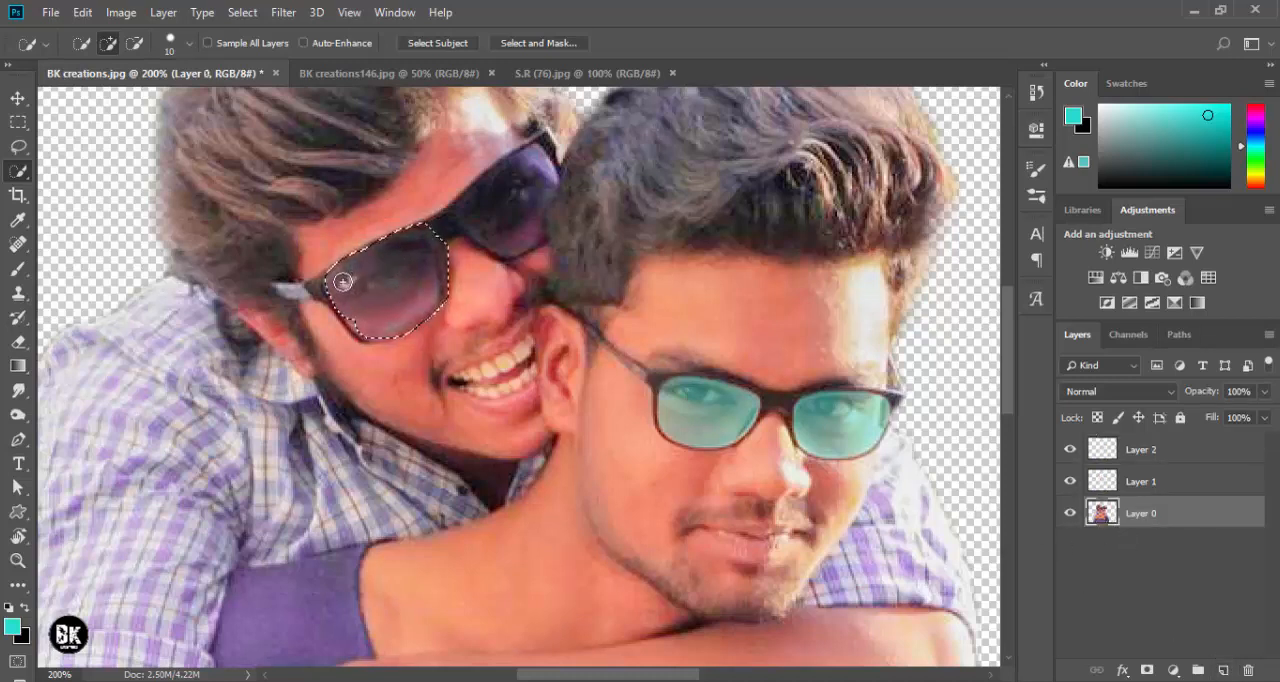
- Refine the selection of the rear man's lens nearest his ear so that it follows the inside of the frame
key(alt)
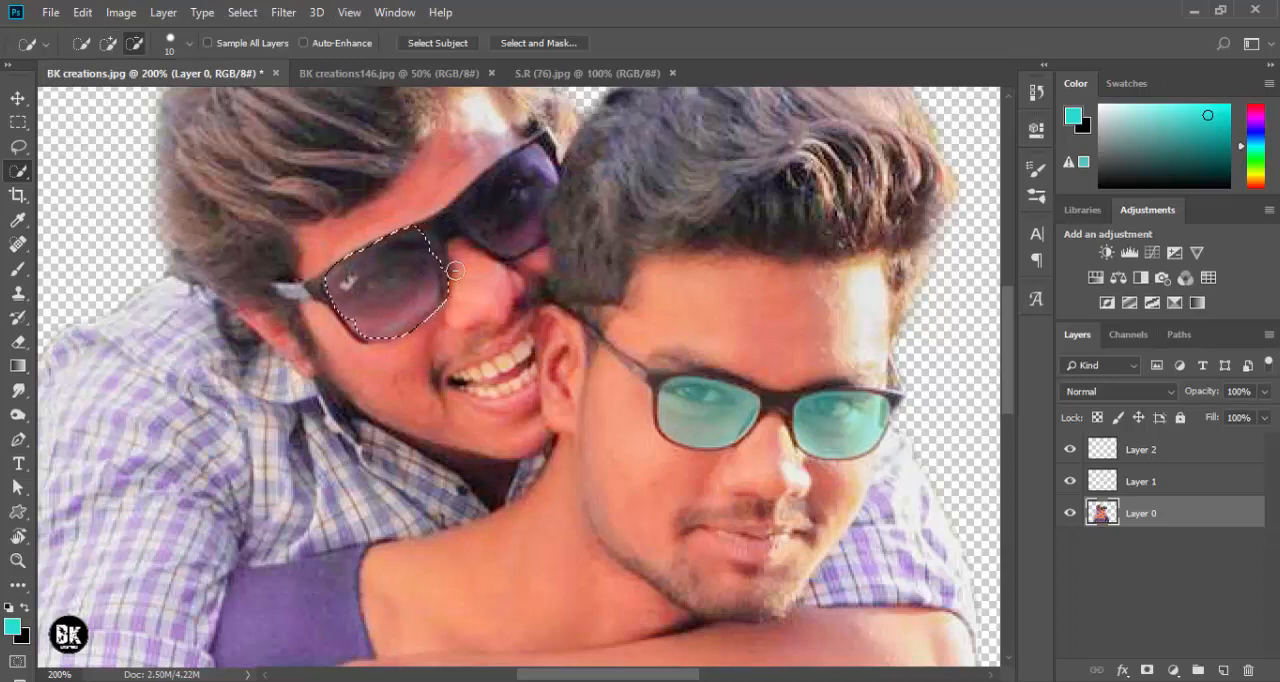
alt+click(446, 269)
click(427, 239)
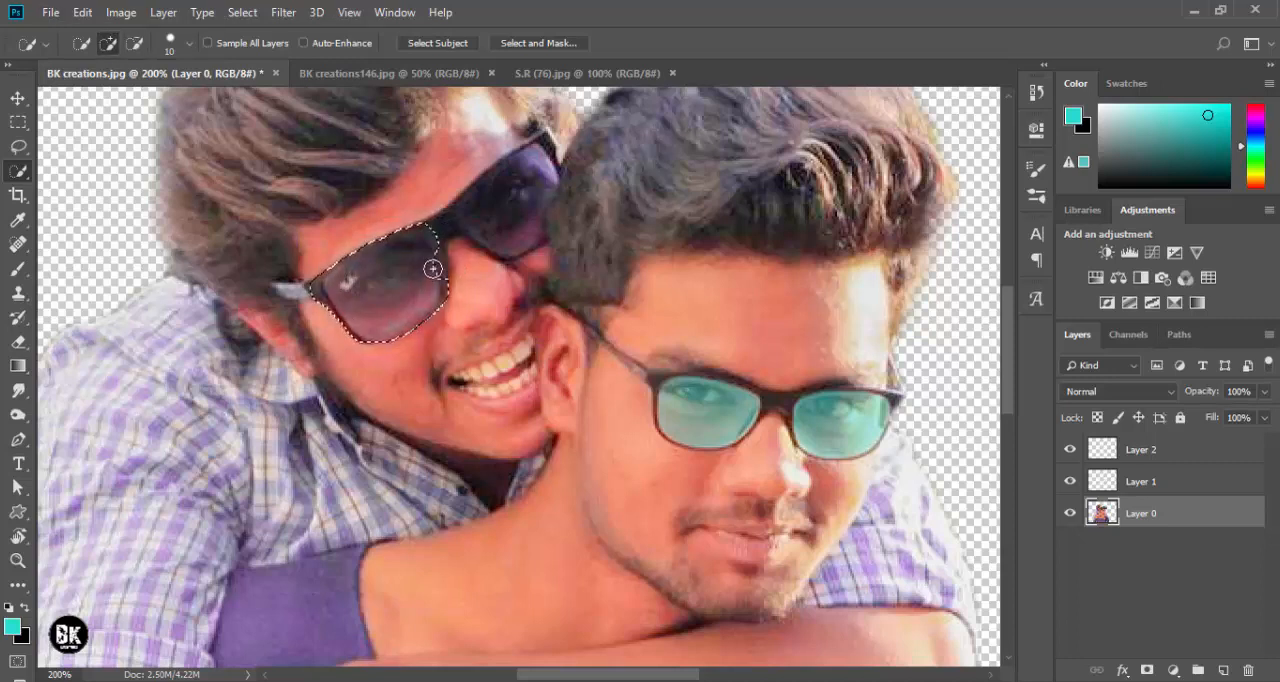
key(alt)
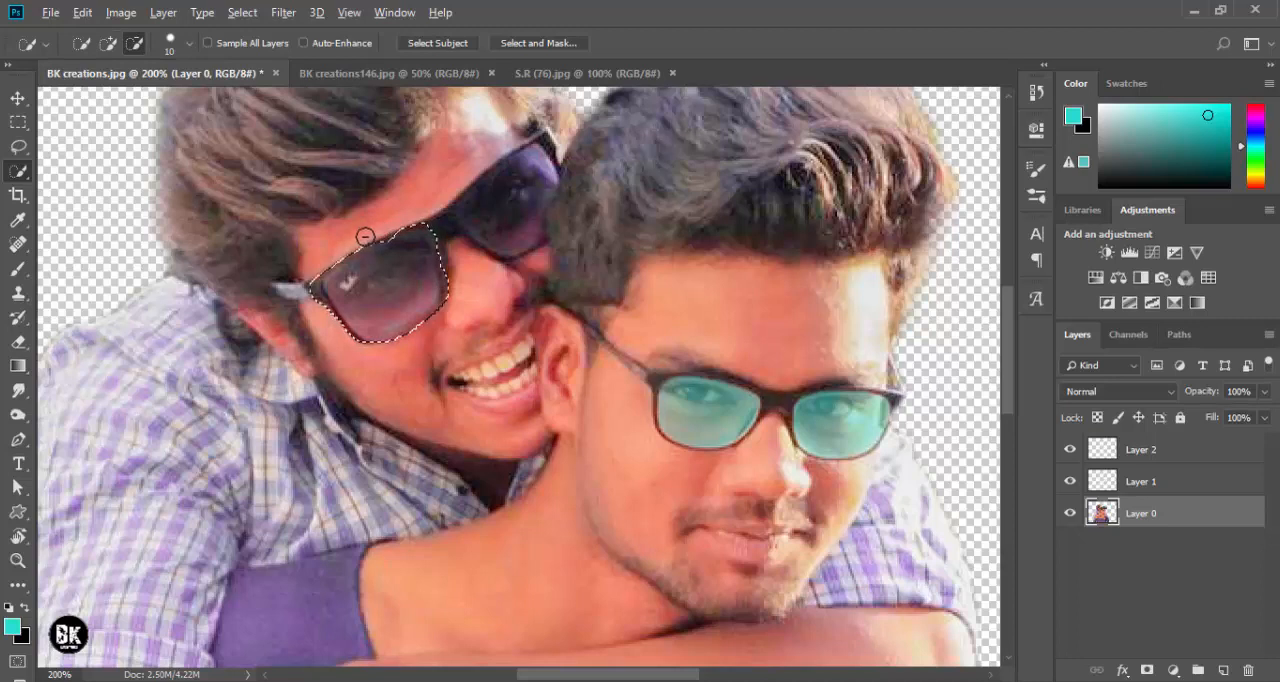
alt+click(316, 279)
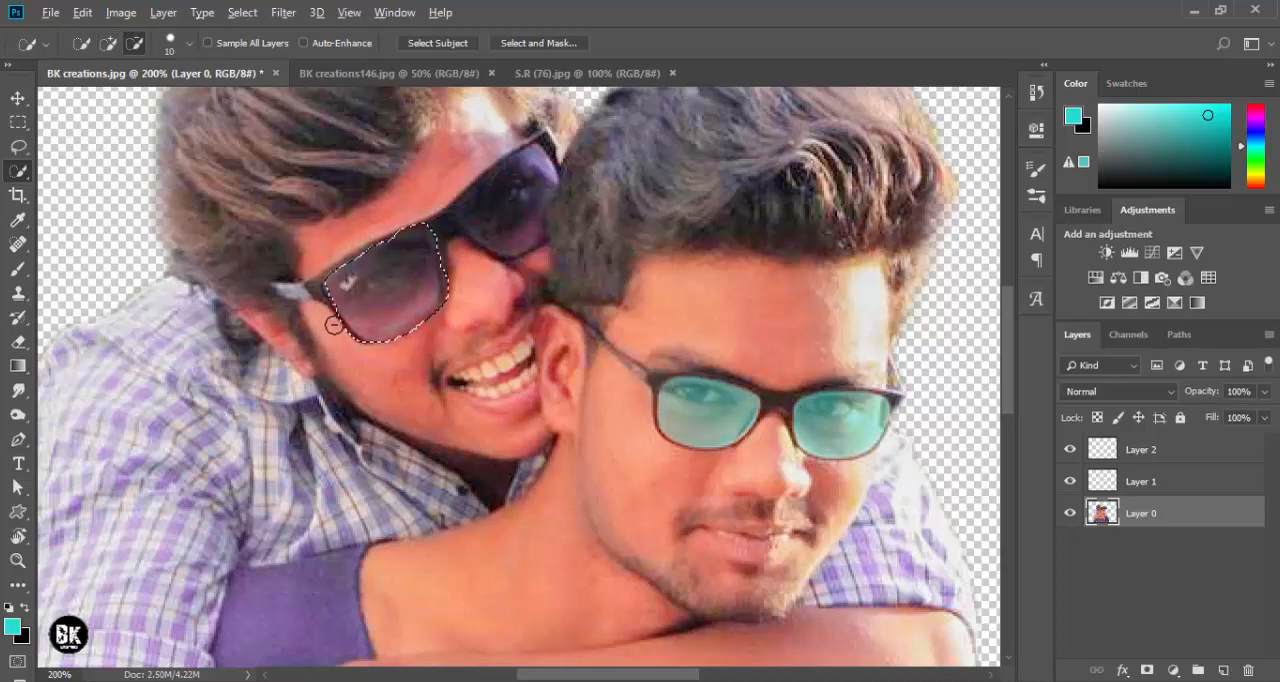
alt+click(442, 318)
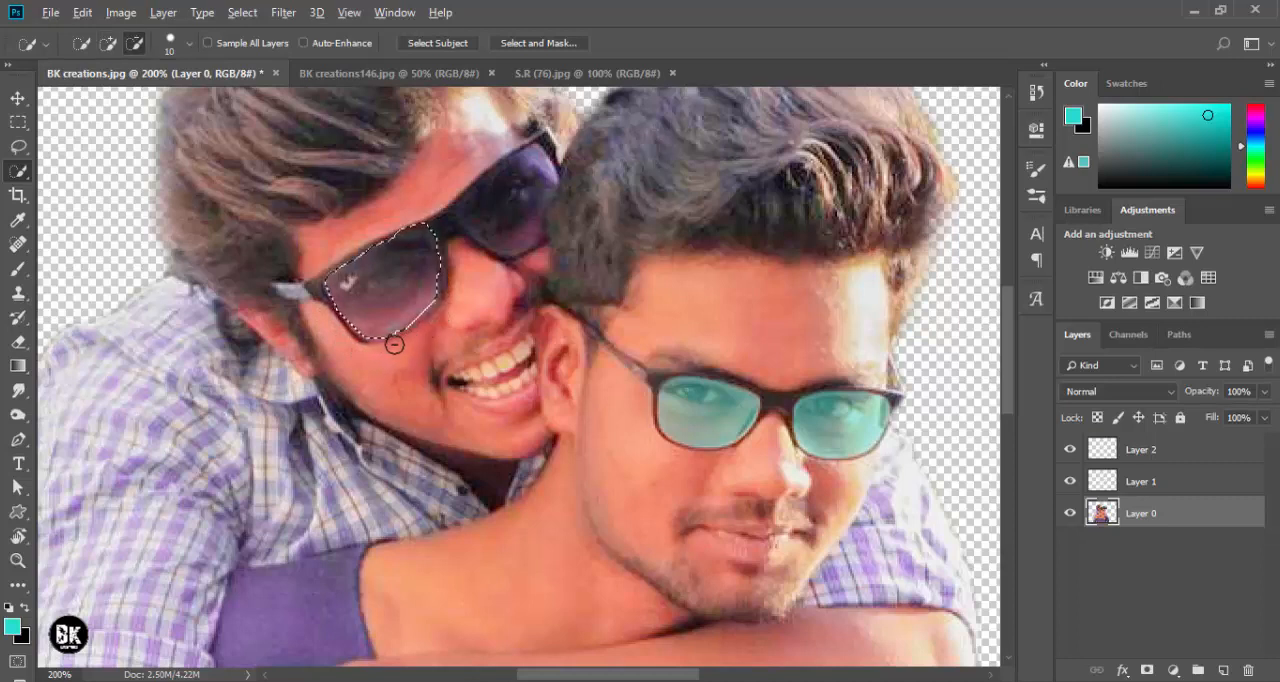
click(429, 285)
key(alt)
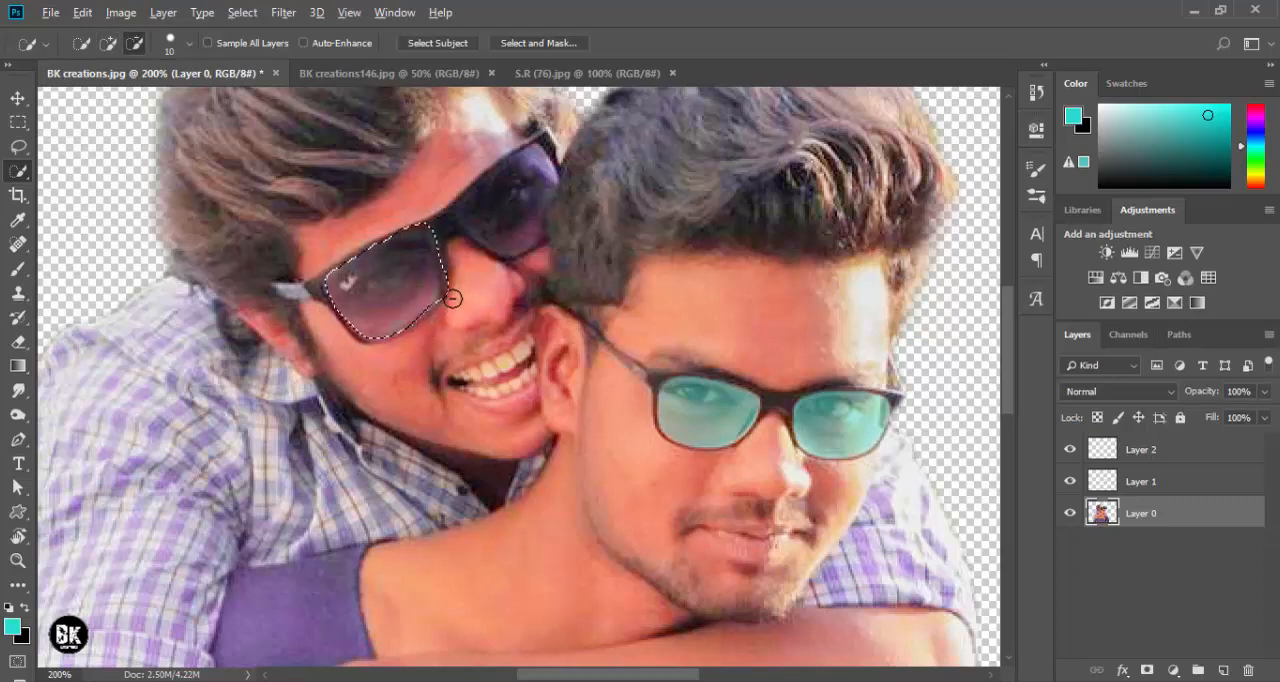
alt+click(428, 303)
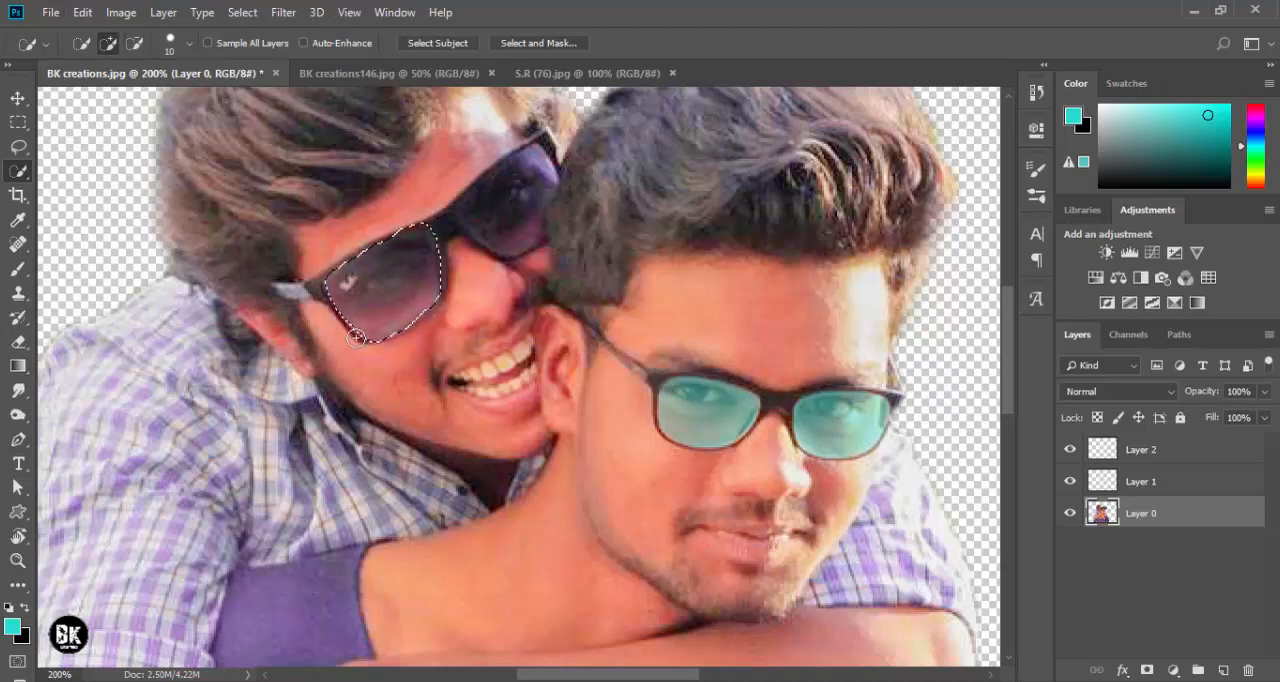
- Add the rear man's other sunglass lens to the selection and refine its edge along the frame
alt+click(401, 224)
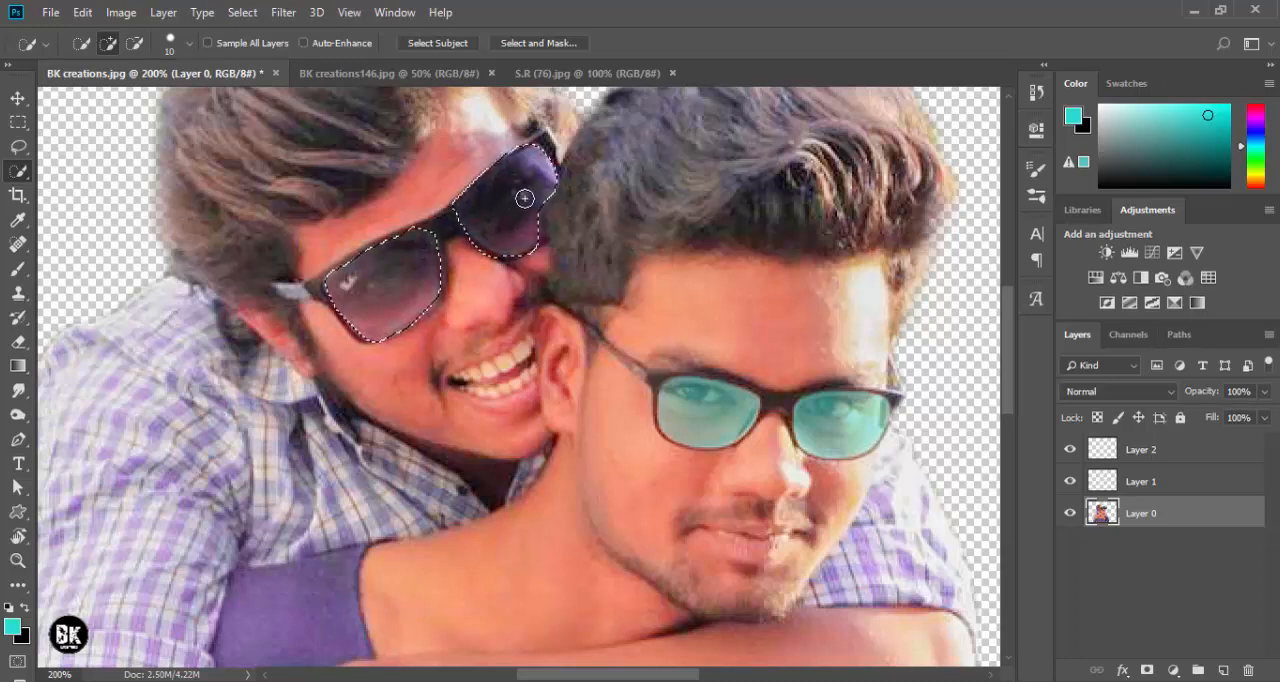
mouse_move(531, 192)
mouse_down()
mouse_move(533, 226)
mouse_move(538, 208)
mouse_move(519, 249)
mouse_move(485, 231)
mouse_up()
key(alt)
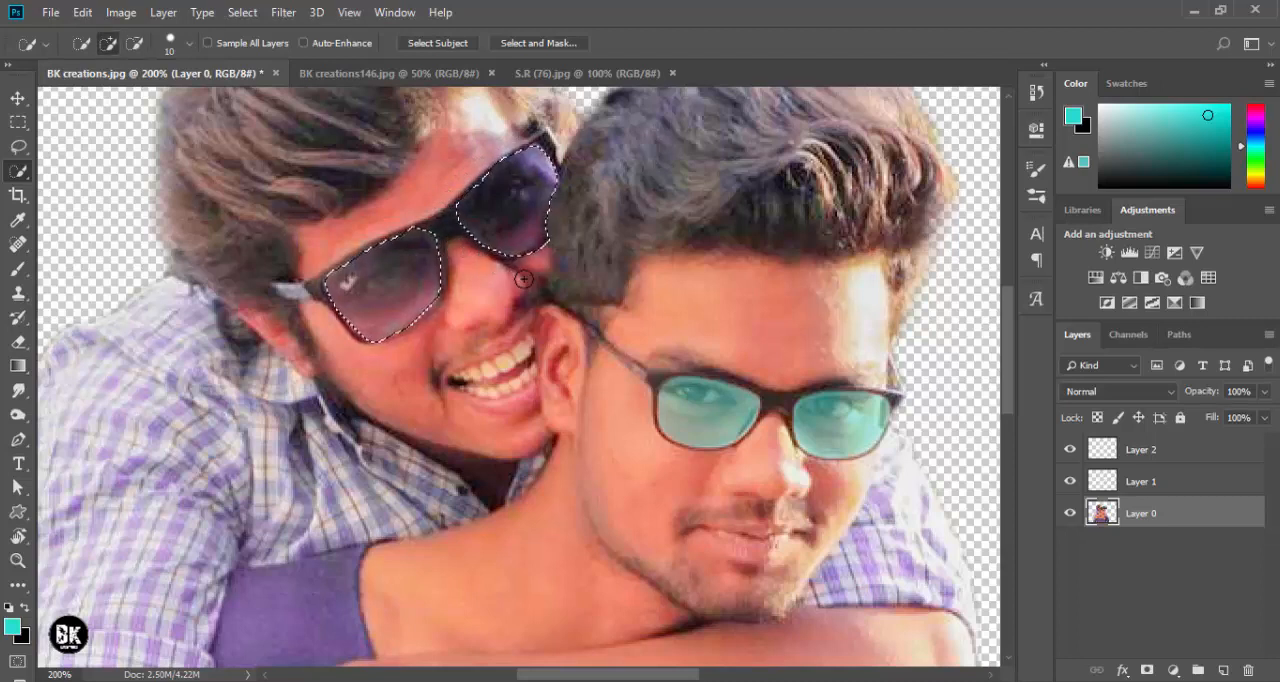
key(alt)
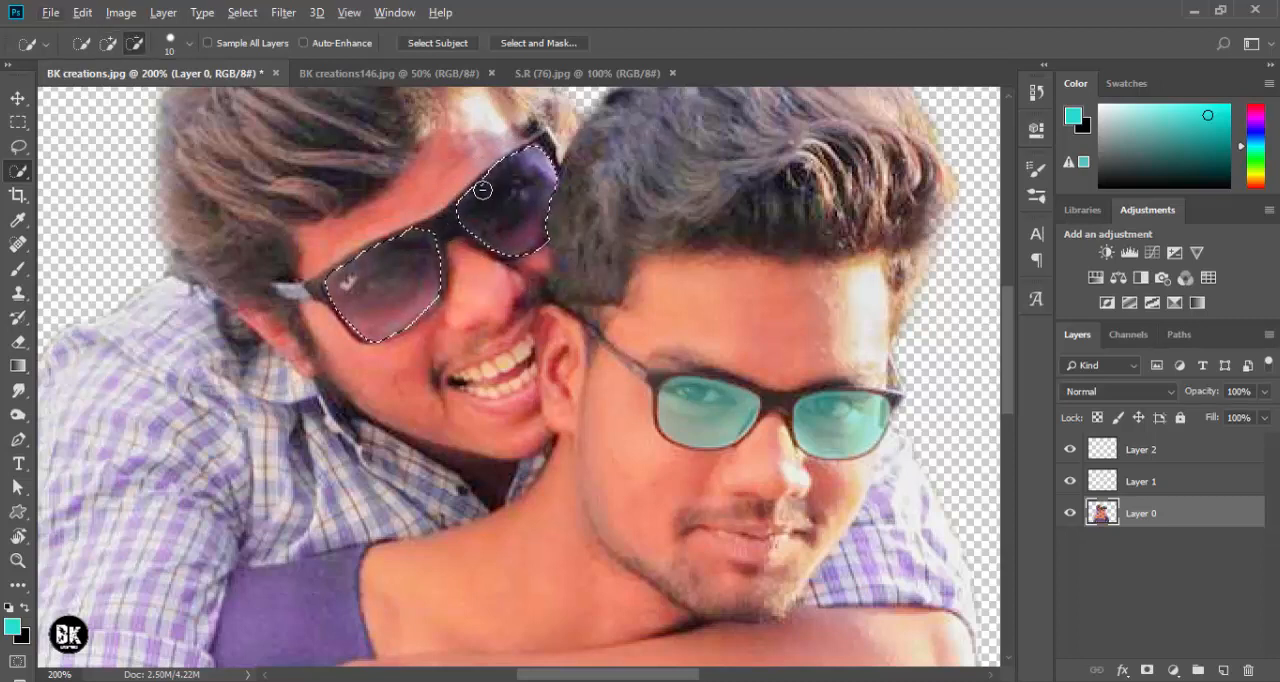
key(alt)
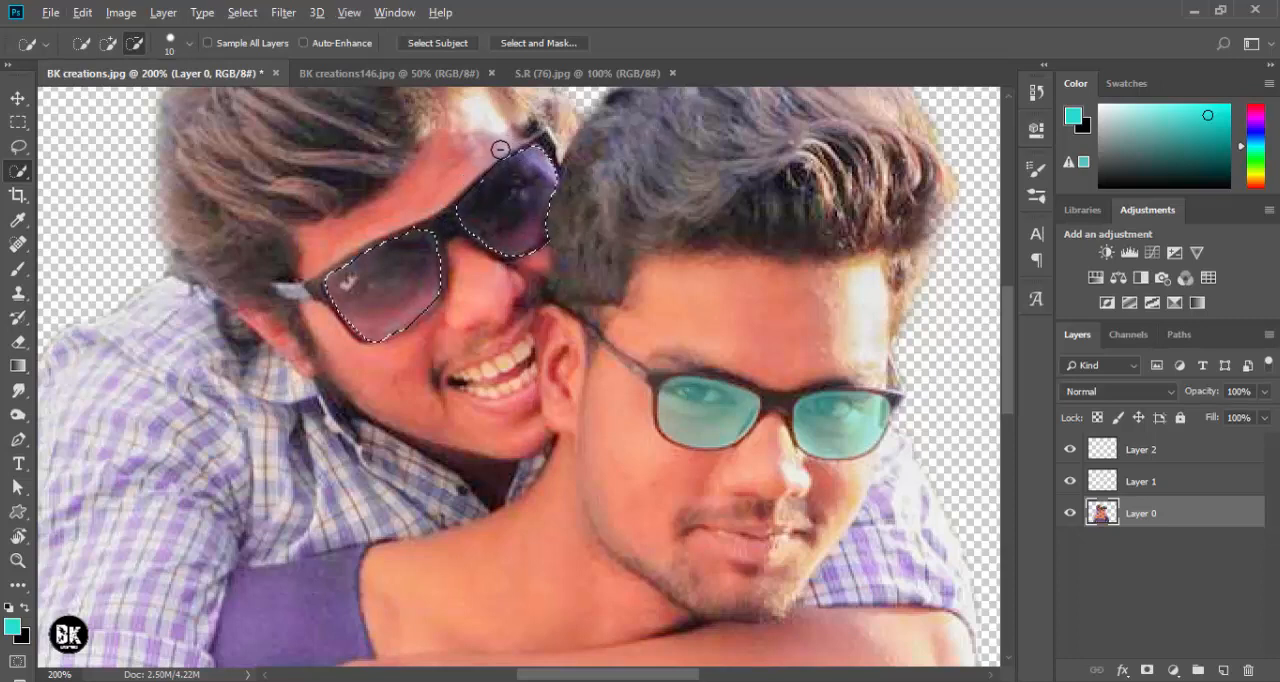
alt+click(482, 163)
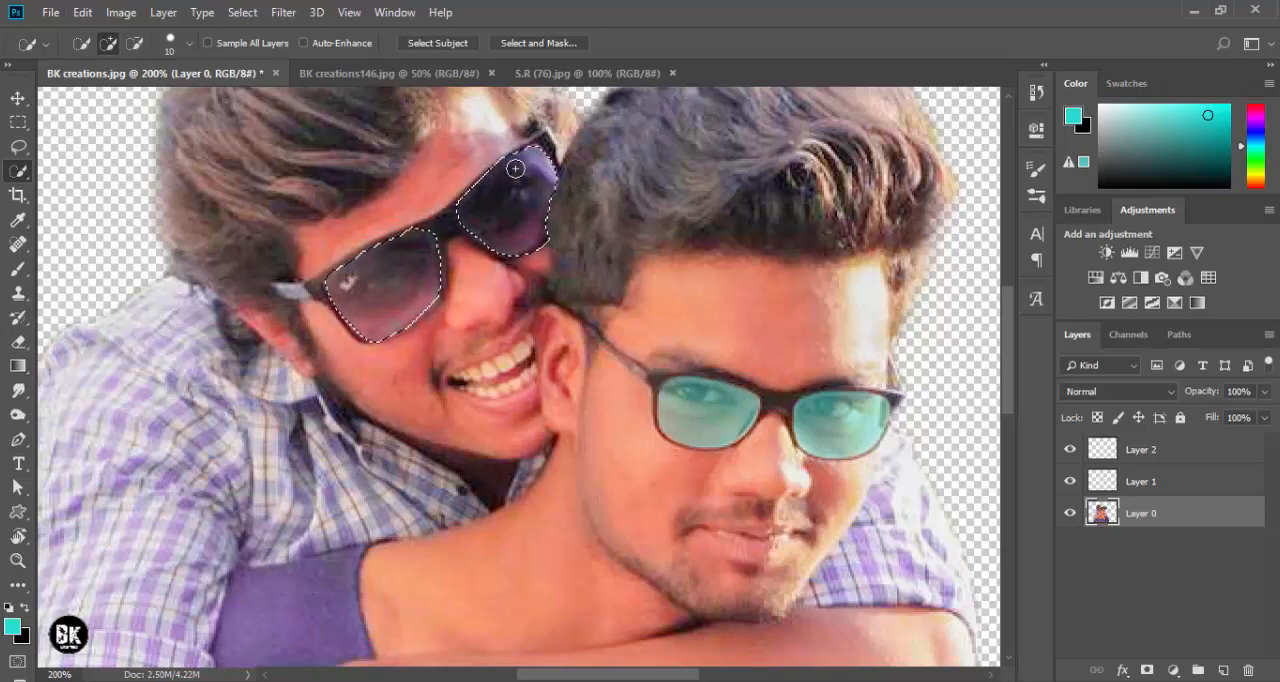
key(alt)
- Make Layer 2 the active layer and change the foreground color to yellow-green
click(1154, 454)
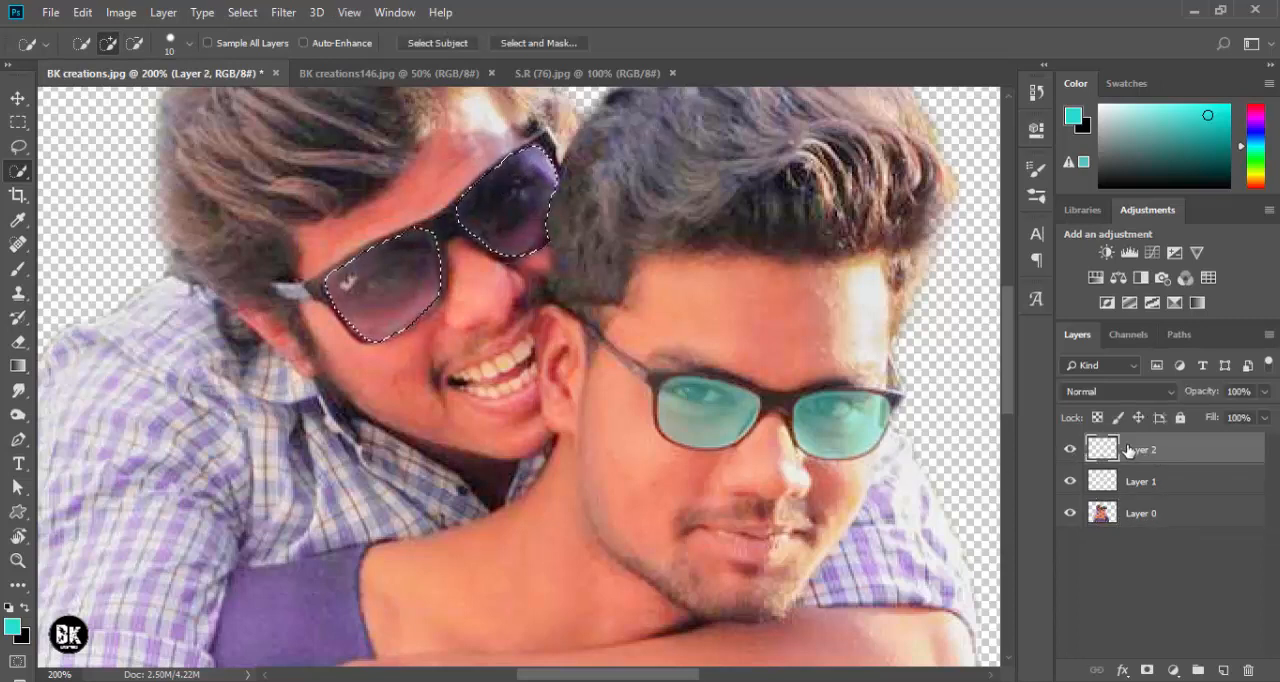
click(13, 627)
mouse_move(911, 228)
mouse_down()
mouse_move(911, 213)
mouse_move(911, 310)
mouse_up()
click(1062, 101)
key(w)
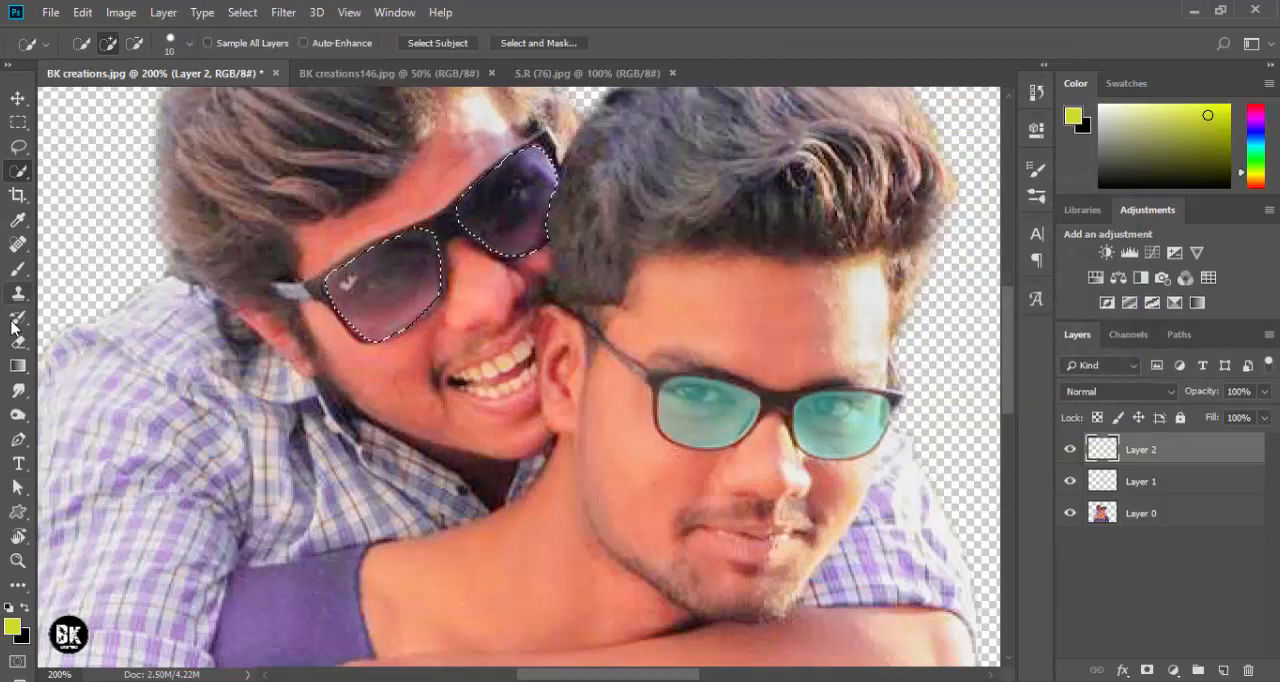
- Paint the rear man's selected lenses yellow-green with the Brush at size 300 and lower Layer 2's opacity to 49%
click(18, 268)
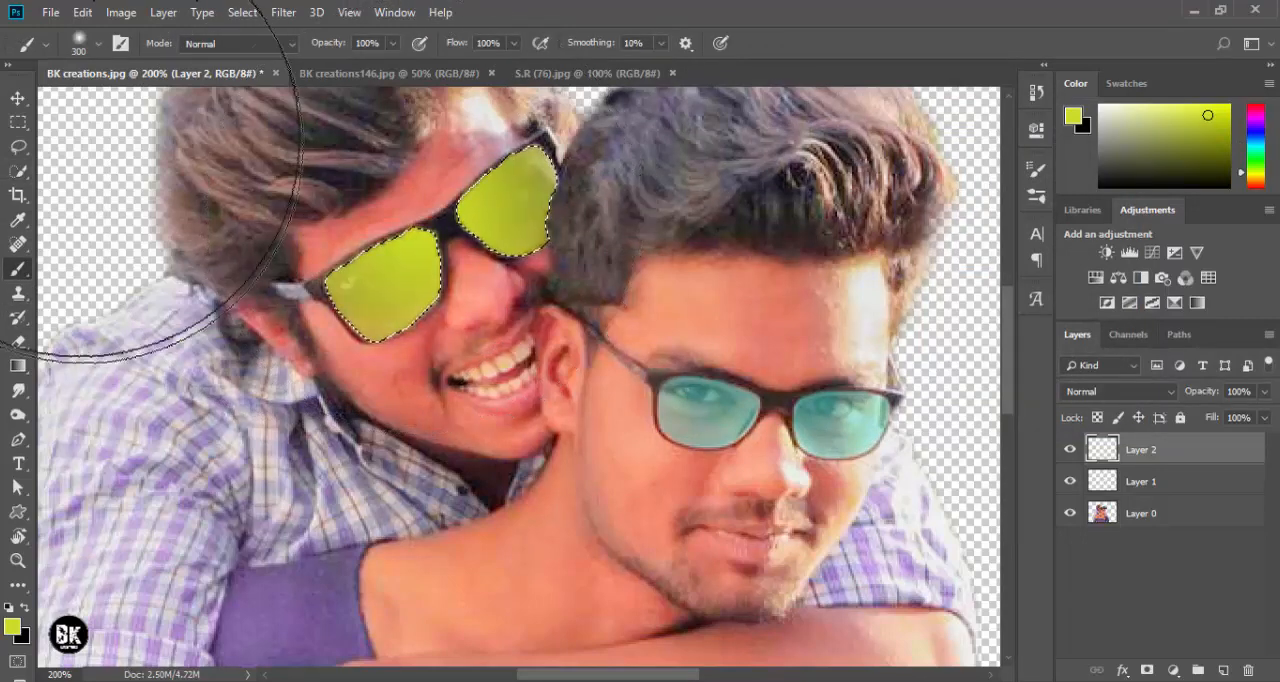
key(v)
key(ctrl+h)
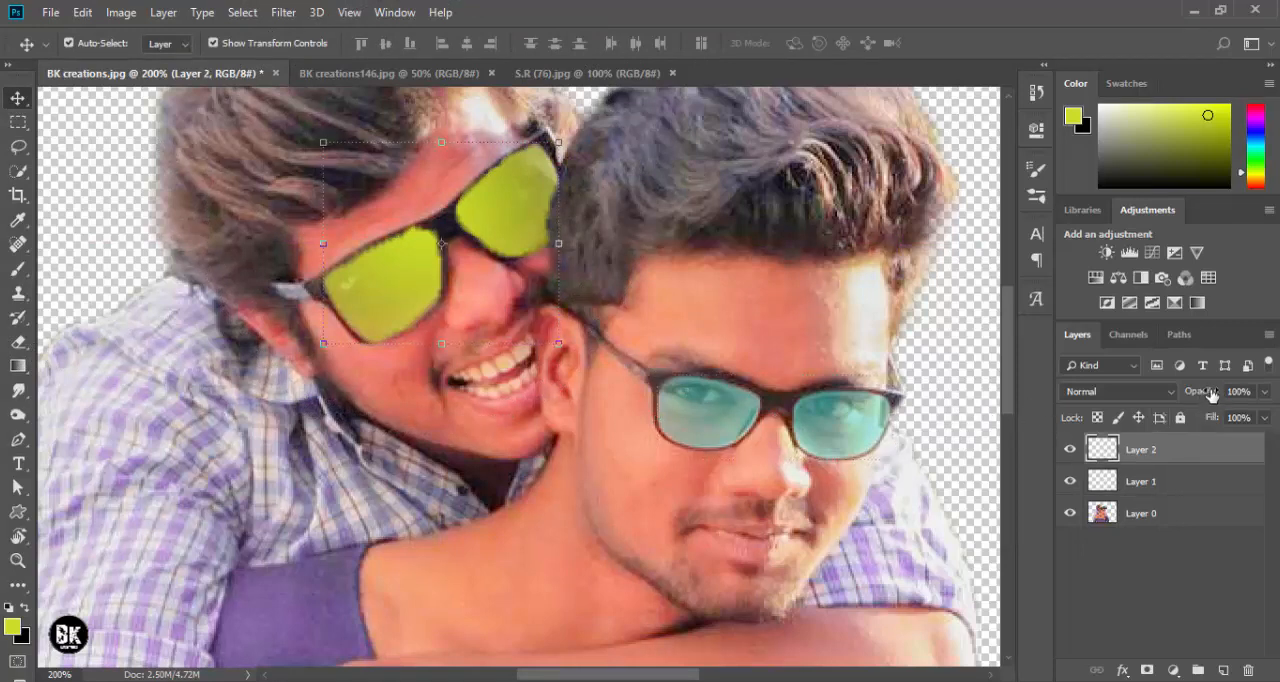
drag(1206, 394, 1163, 398)
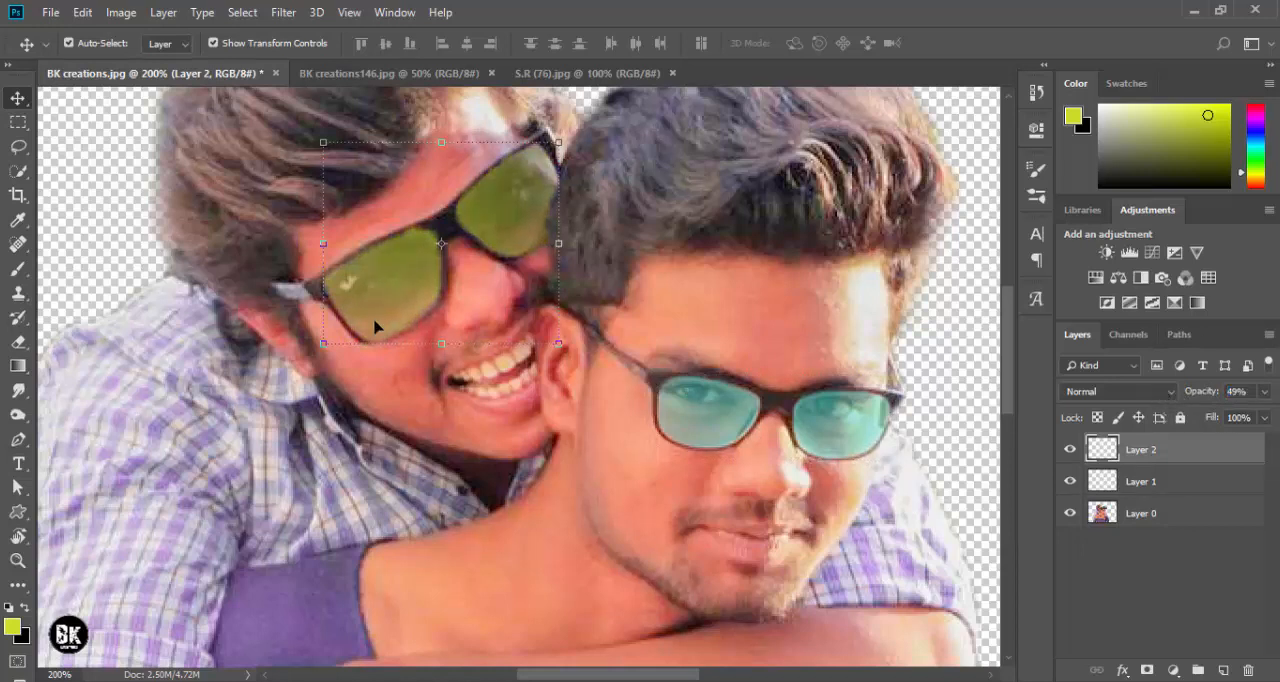
- Clean up the yellow-green tint along the rear man's sunglass frame with the Eraser at size 30
click(18, 341)
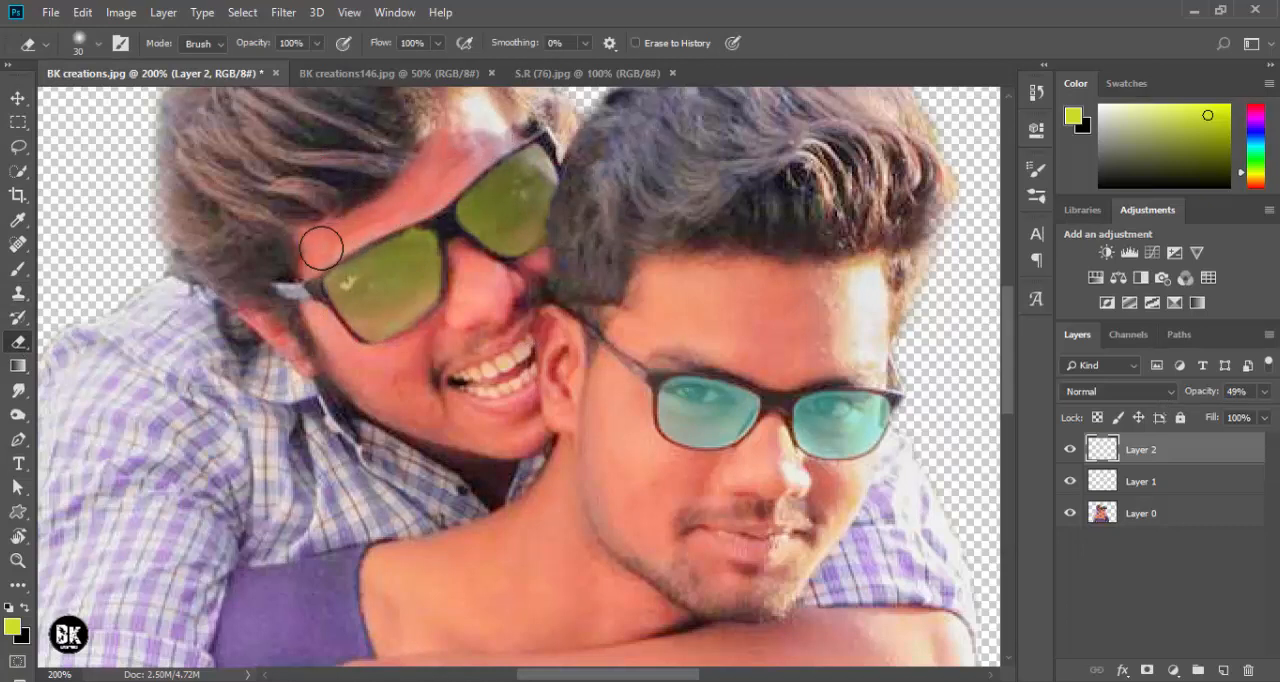
key(ctrl+0)
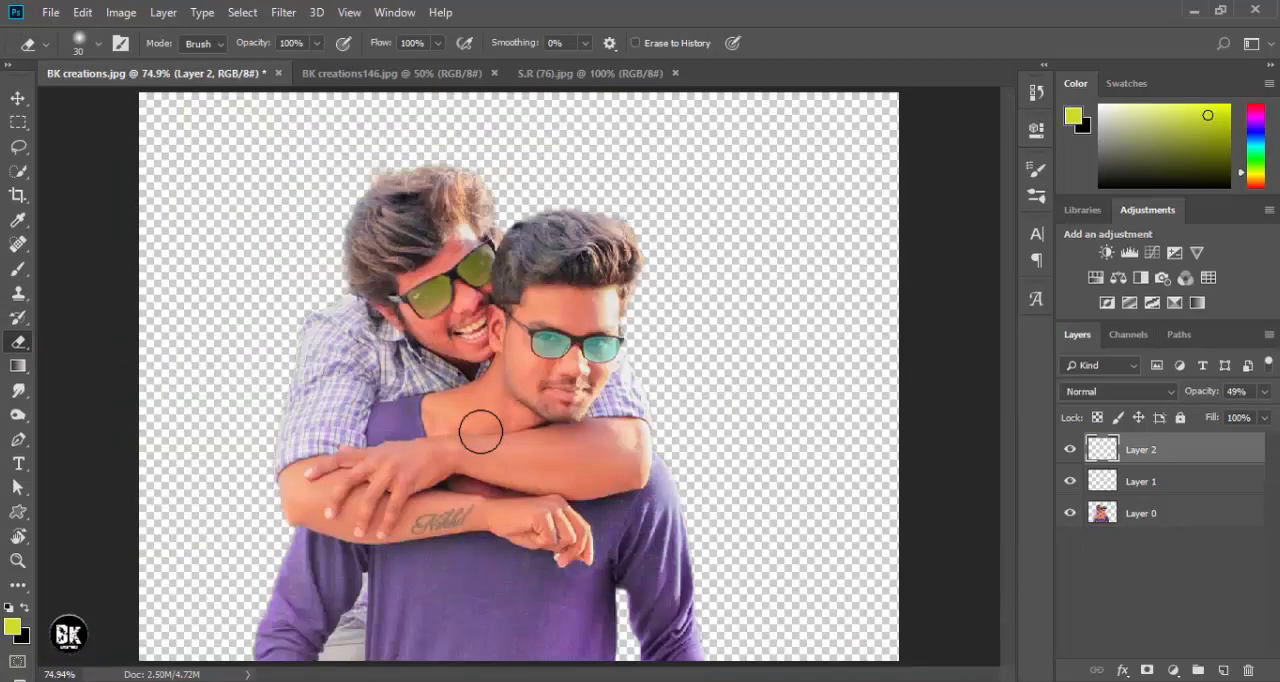
key(ctrl+minus)
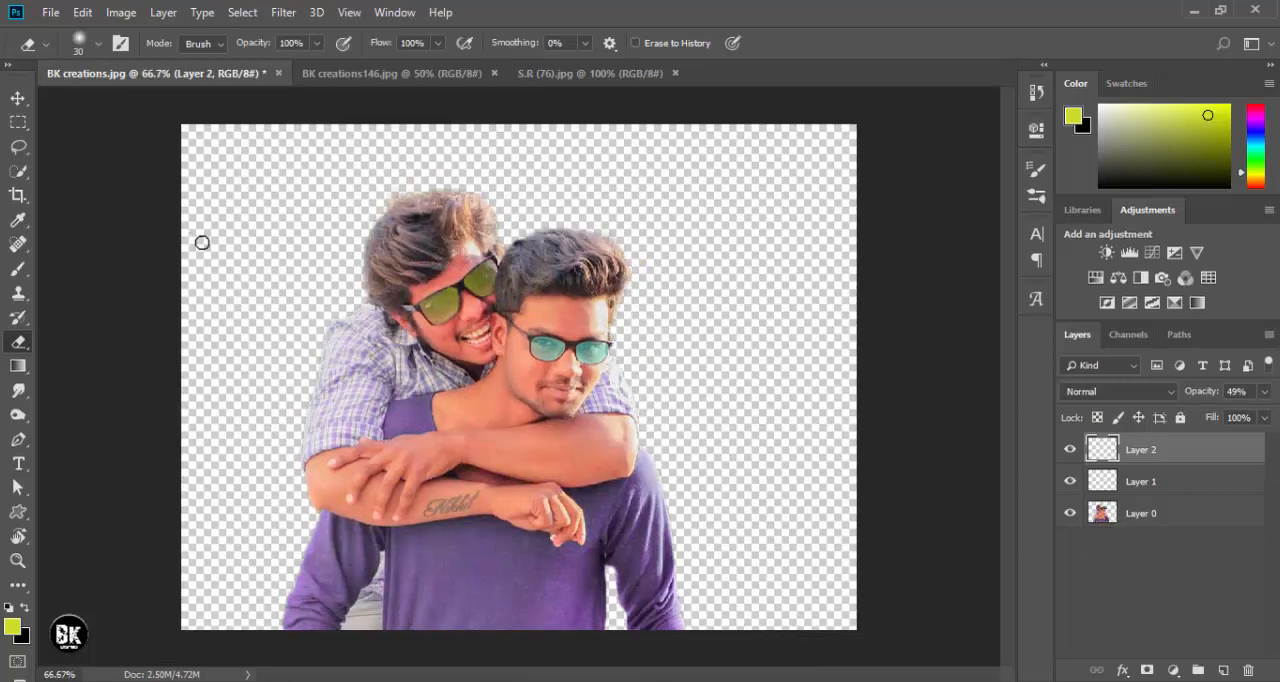
- Lower Layer 2's opacity to 35% to soften the yellow-green lens tint
click(20, 100)
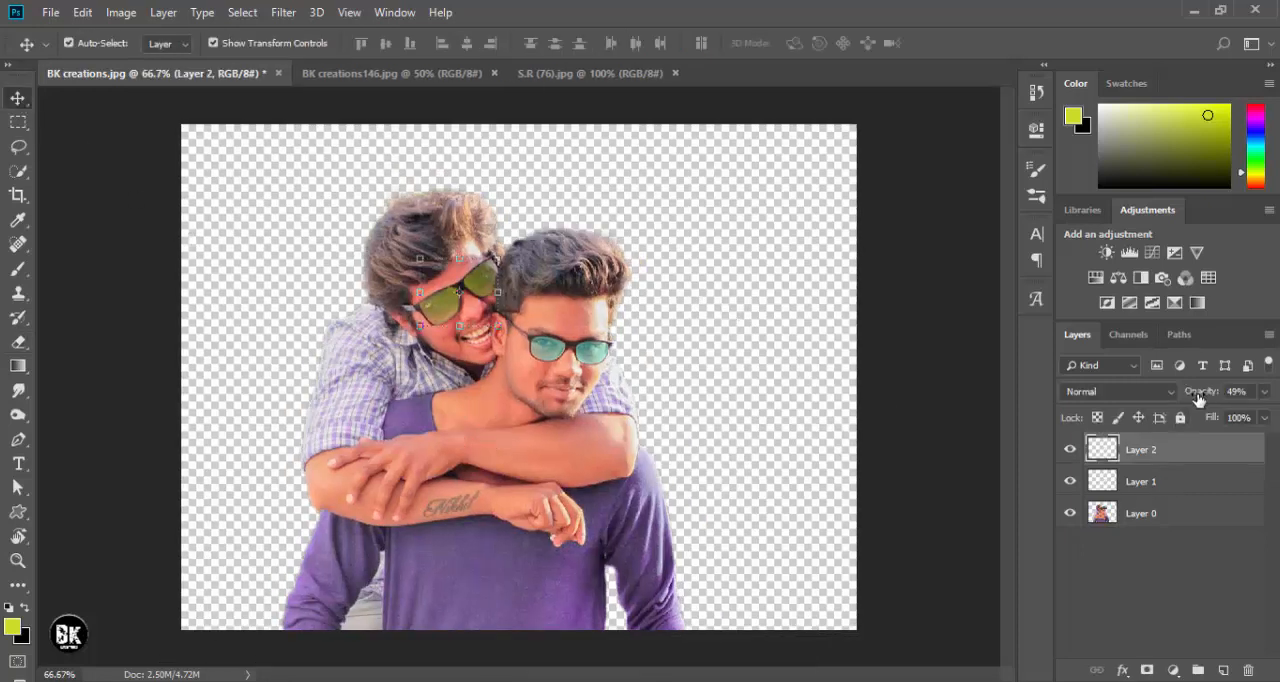
drag(1199, 398, 1187, 396)
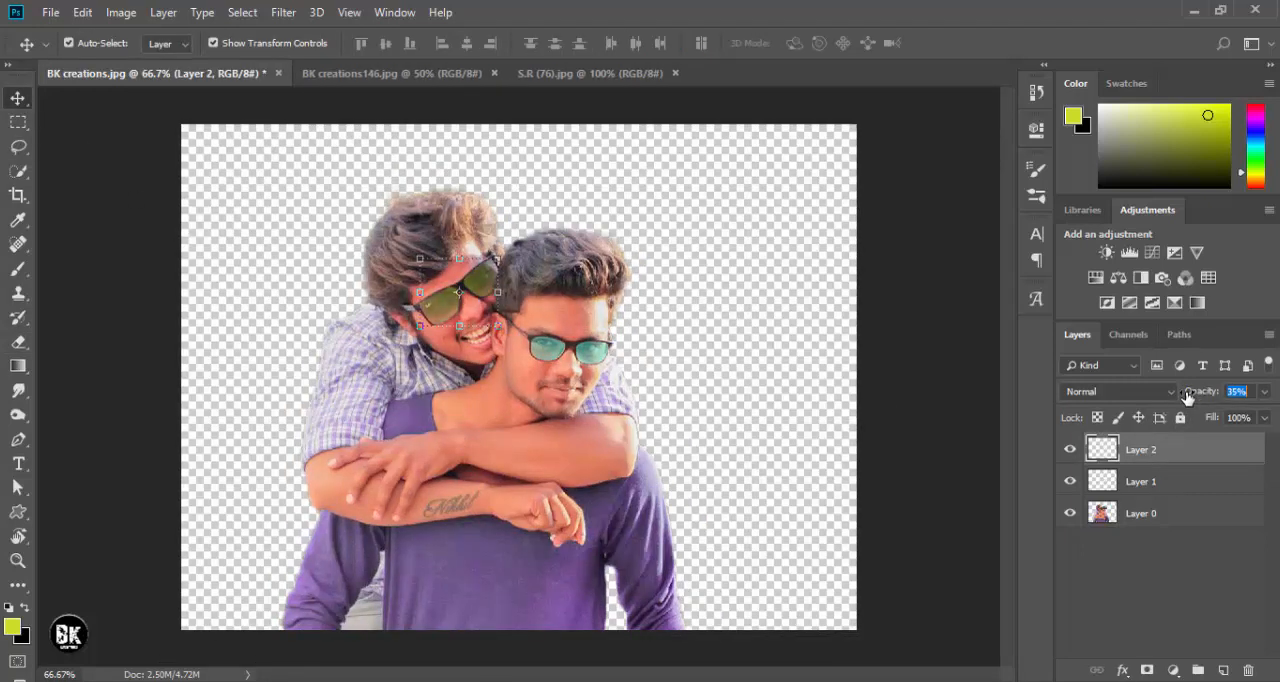
click(906, 309)
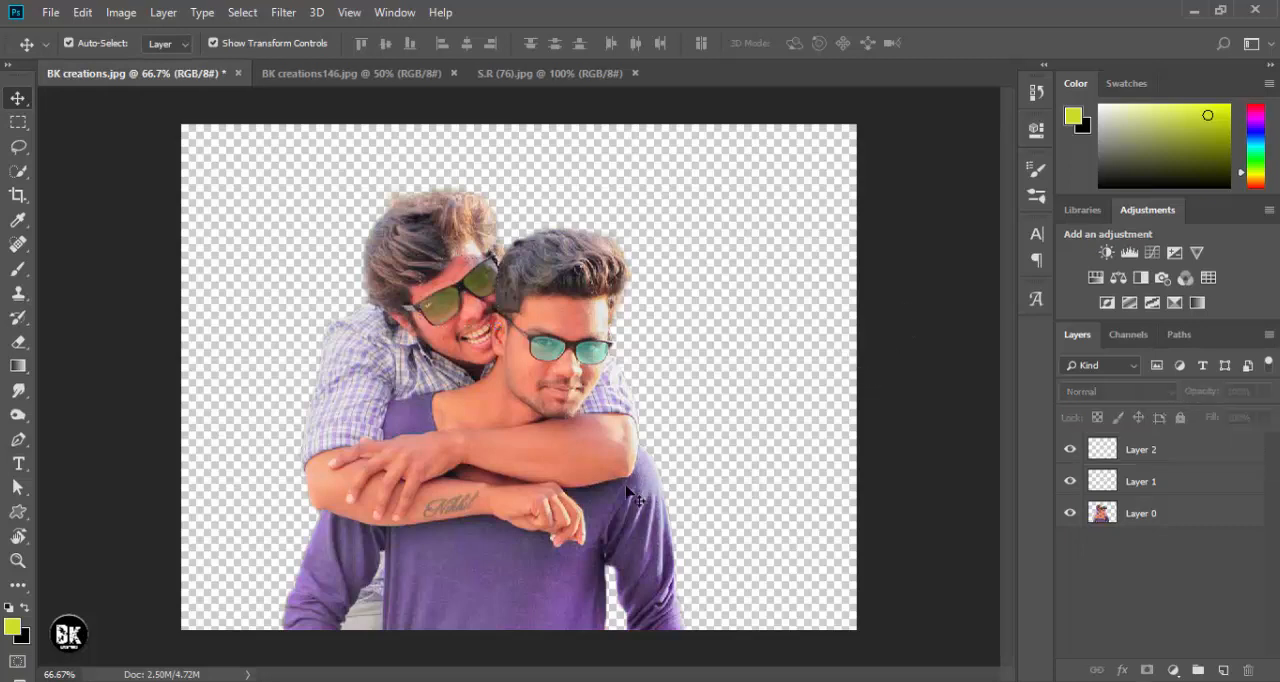
click(518, 440)
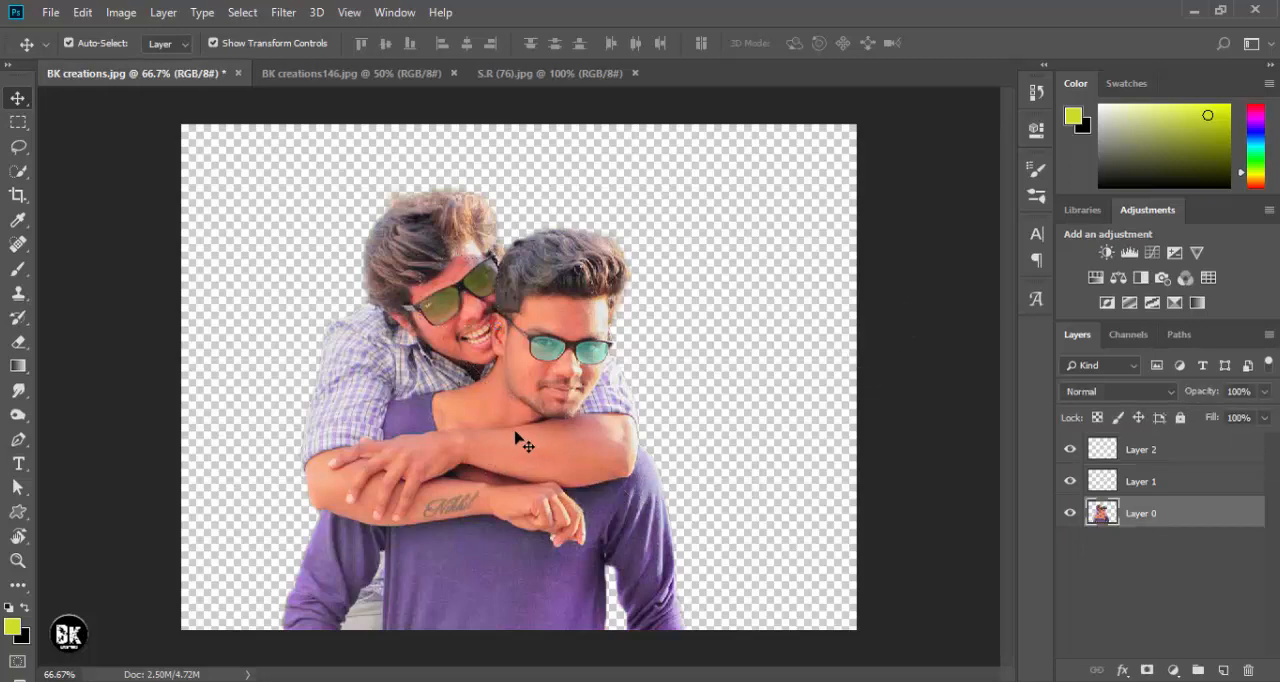
click(760, 339)
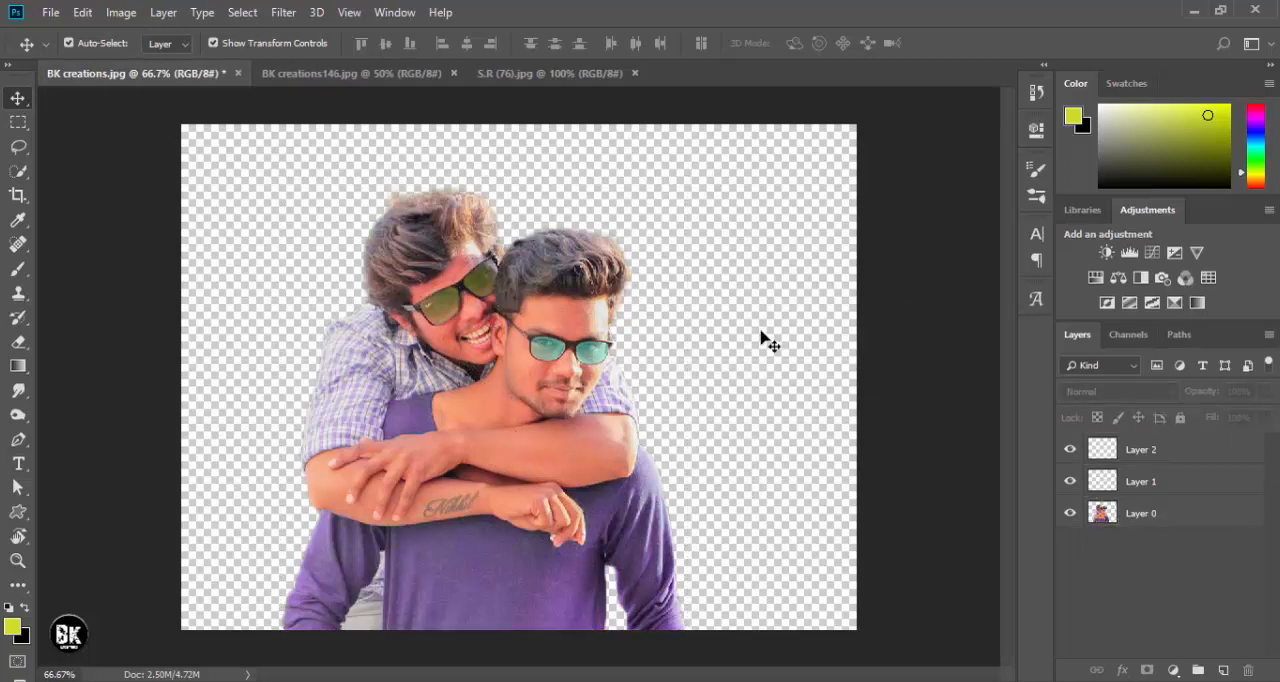
- Merge Layer 2 down into Layer 1 and compare the lens tints by hiding and showing the merged layer
click(1152, 451)
right_click(1152, 451)
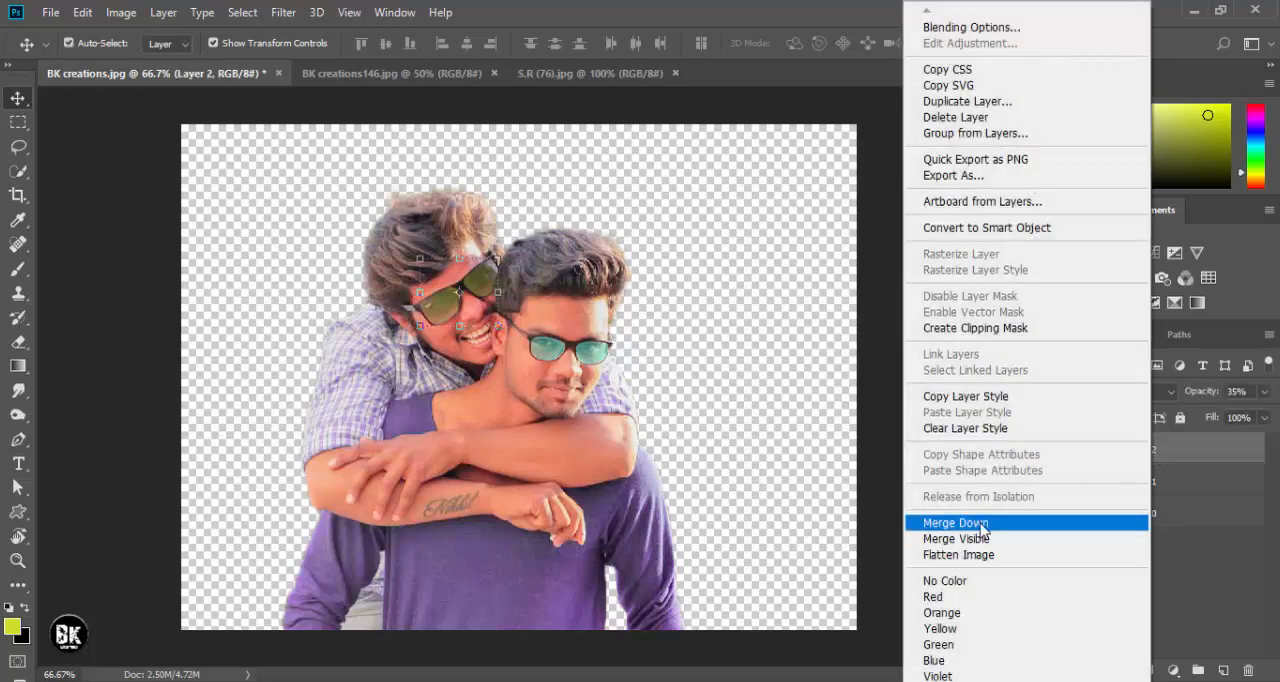
click(982, 528)
click(1070, 451)
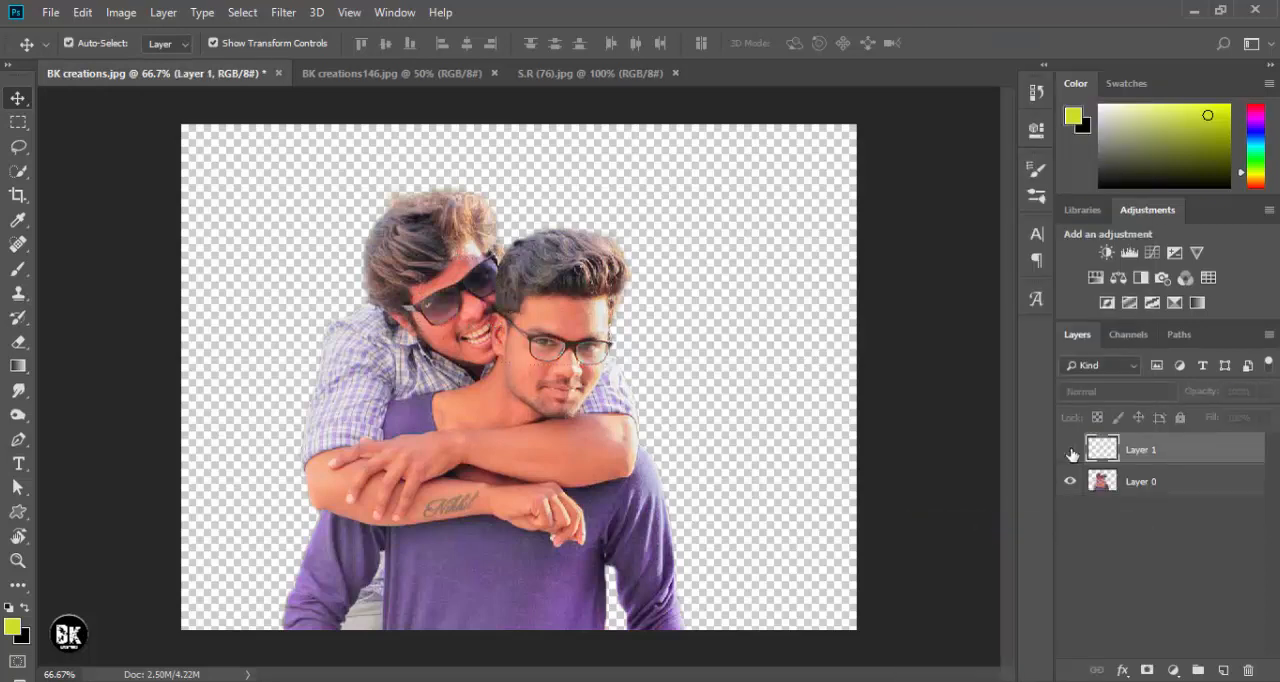
click(1070, 451)
click(1085, 525)
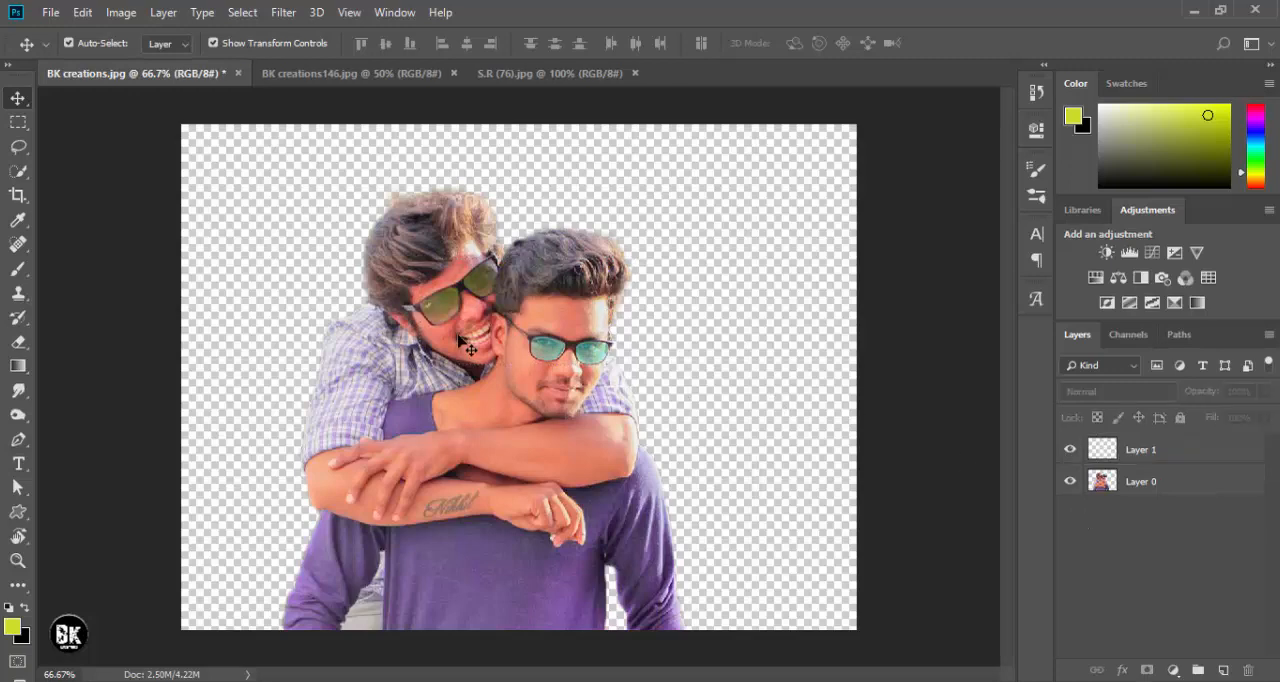
- Close S.R (76).jpg and bring the skyscraper image from BK creations146.jpg into BK creations.jpg as a new layer
click(379, 78)
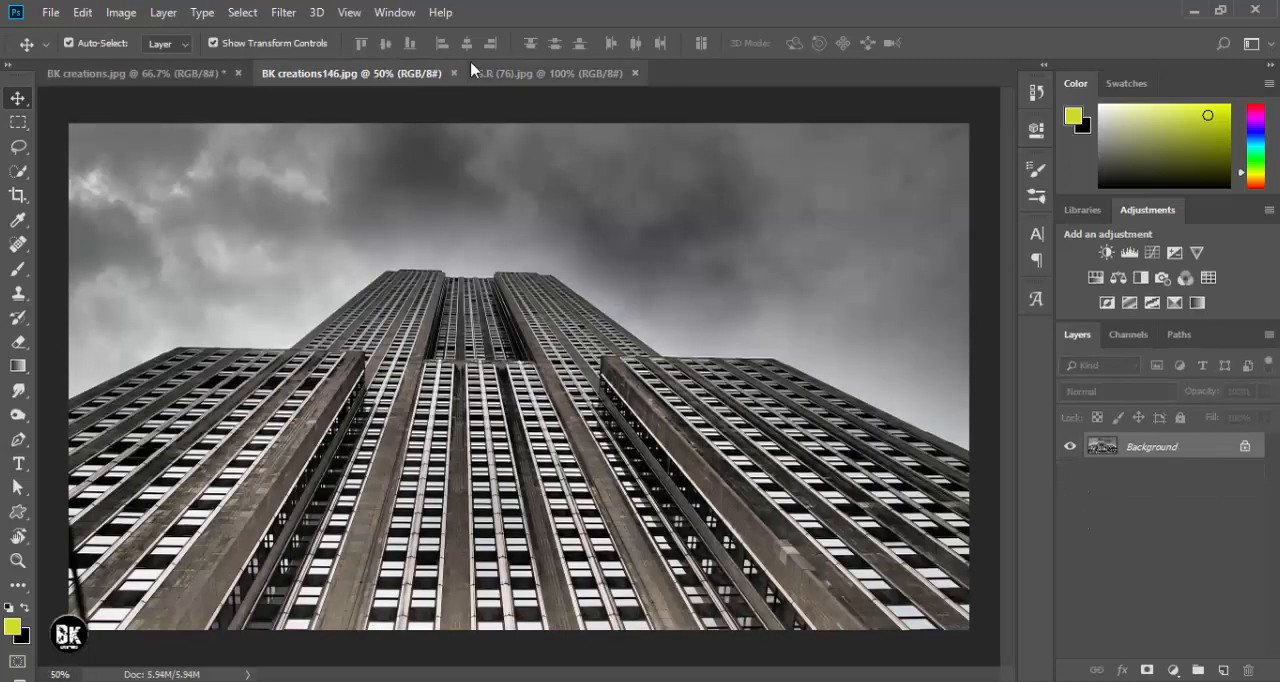
click(634, 73)
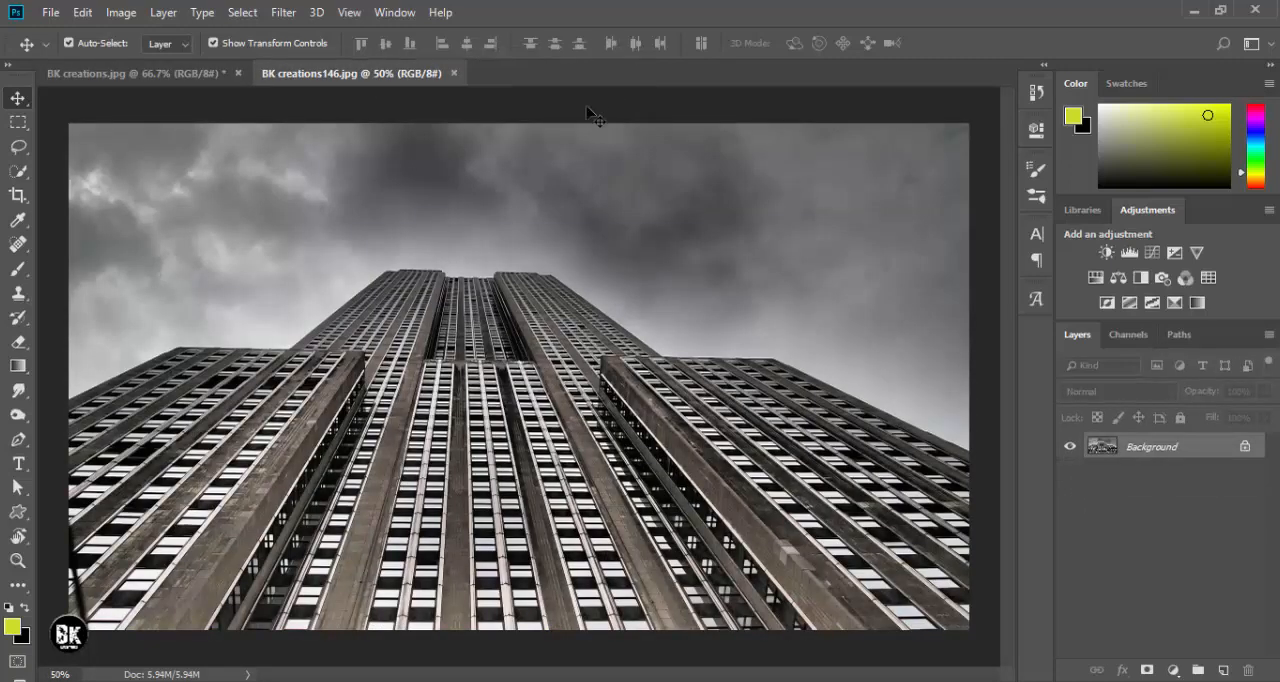
click(183, 78)
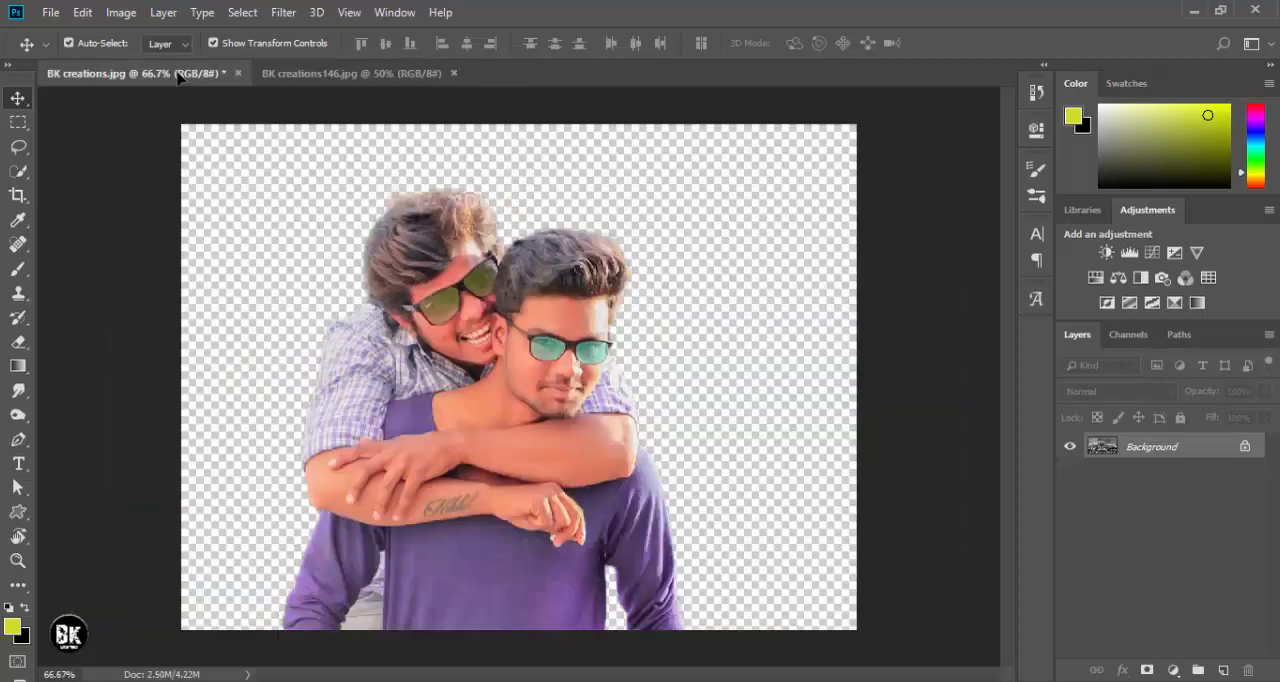
drag(400, 231, 613, 352)
mouse_move(620, 300)
mouse_down()
mouse_move(651, 313)
mouse_move(618, 312)
mouse_up()
- Scale the skyscraper layer down proportionally and place it beneath Layer 0 in the layer stack
key(ctrl+0)
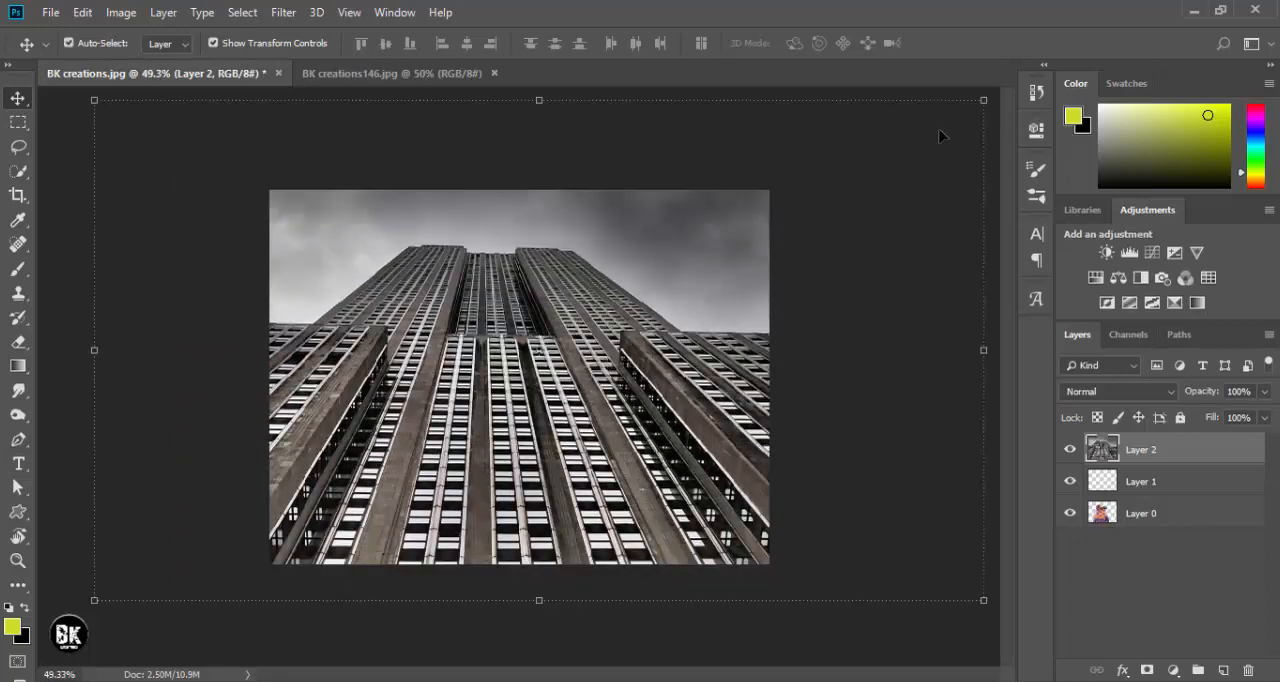
key(ctrl+t)
drag(984, 100, 937, 126)
key(Return)
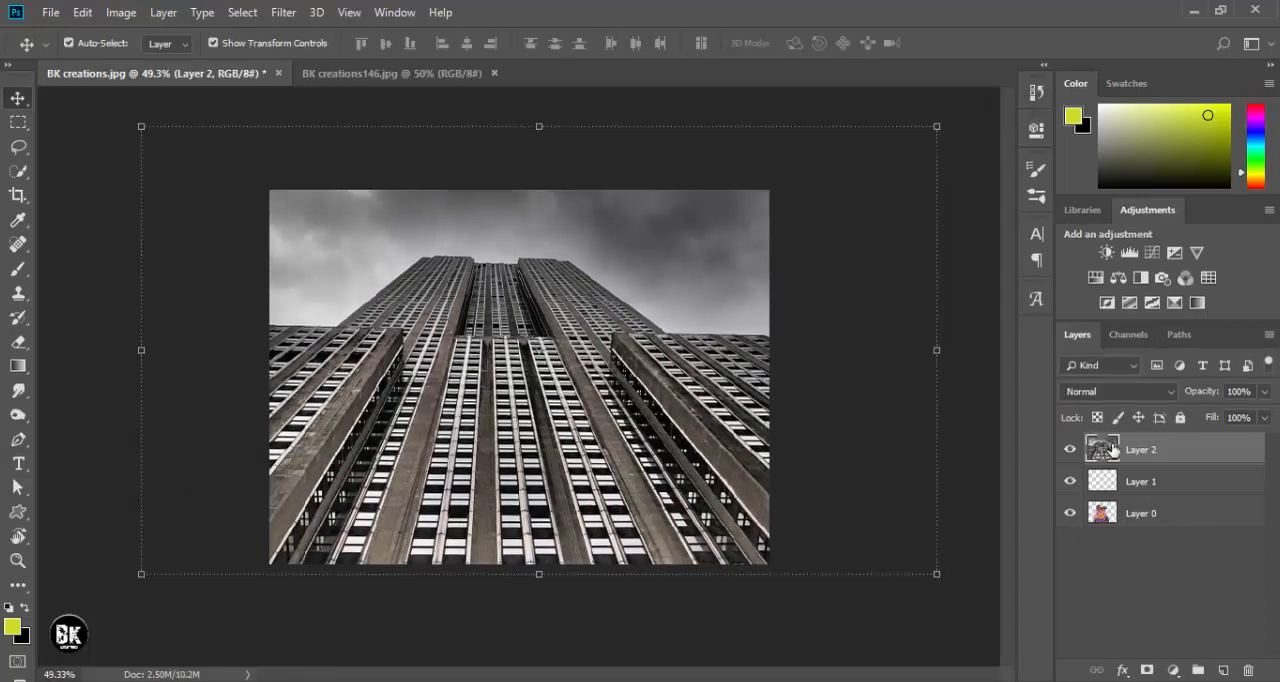
drag(1130, 513, 1131, 522)
- Enlarge the skyscraper layer to about 111% and reposition it behind the two men
mouse_move(735, 378)
mouse_down()
mouse_move(716, 350)
mouse_move(718, 373)
mouse_up()
drag(916, 116, 964, 93)
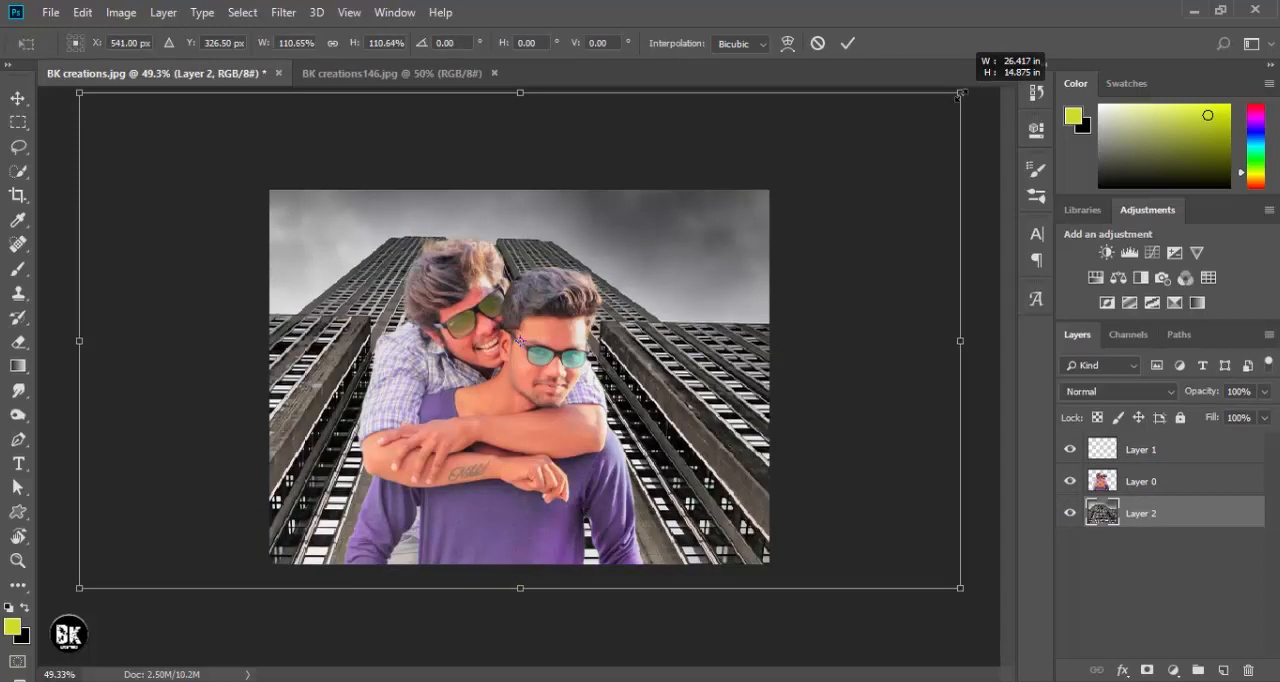
drag(722, 303, 745, 316)
key(Return)
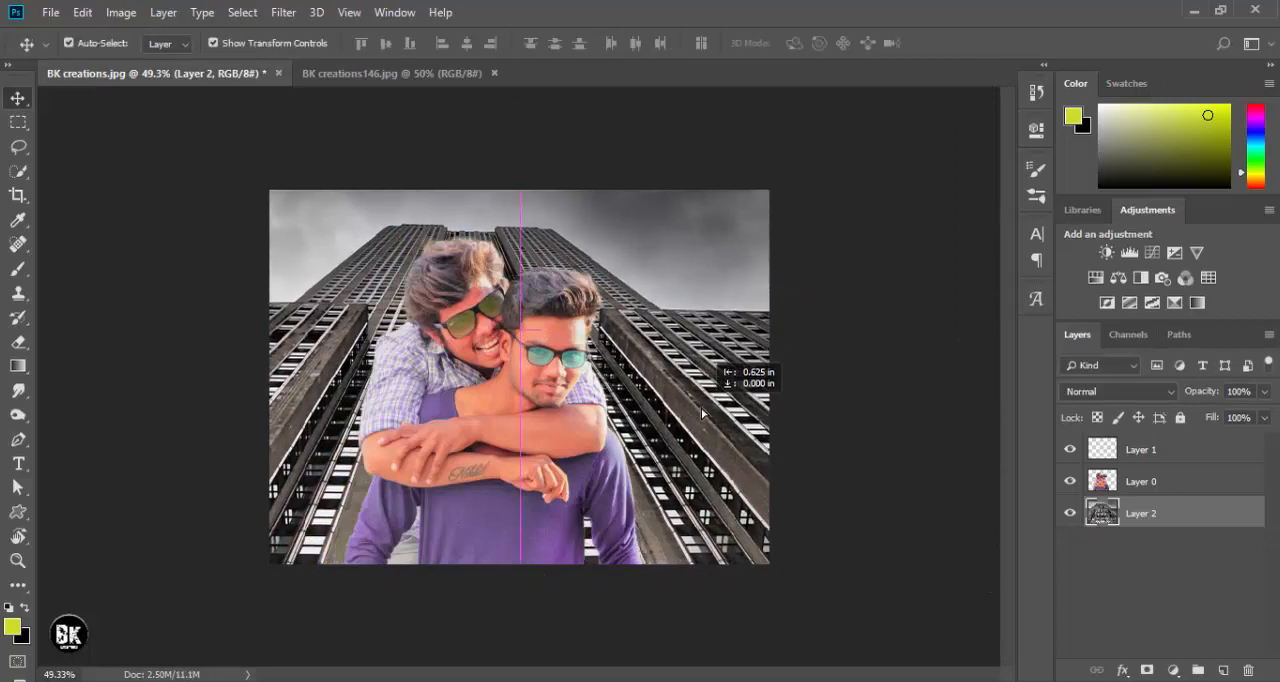
click(893, 635)
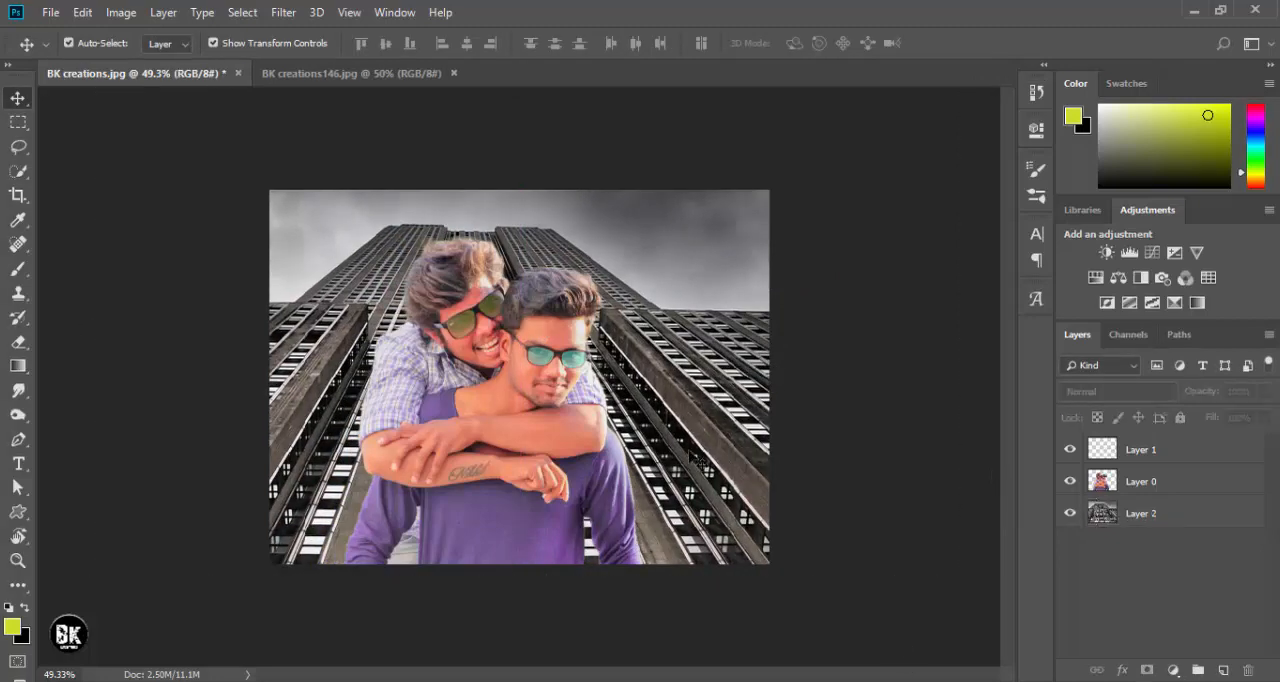
- Crop the document at the existing canvas bounds with cropped pixels deleted, keeping Layer 2 active
key(ctrl+plus)
key(ctrl+plus)
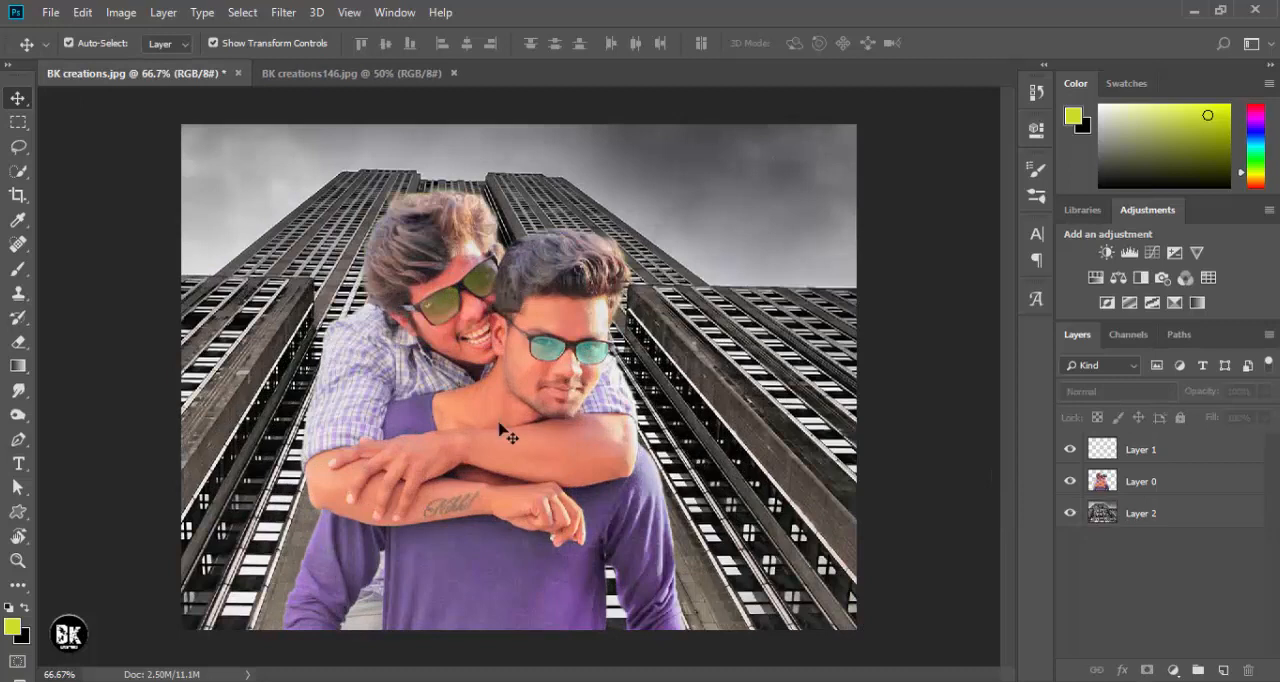
click(500, 420)
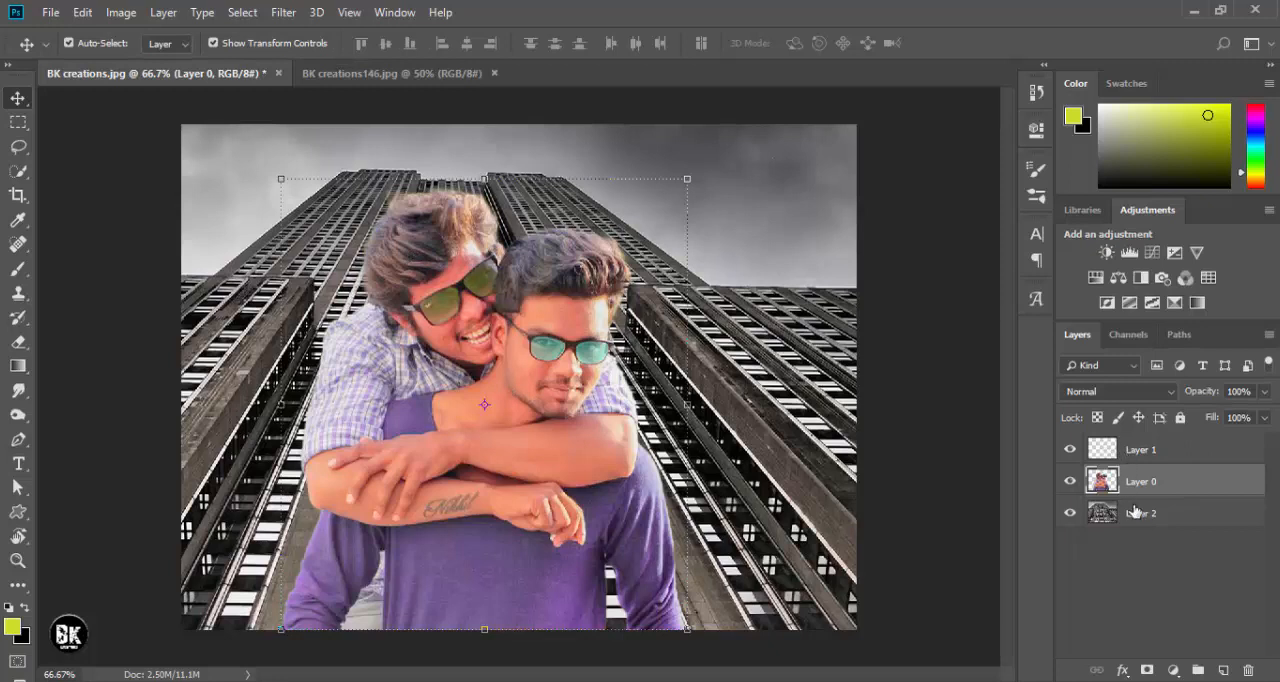
click(766, 372)
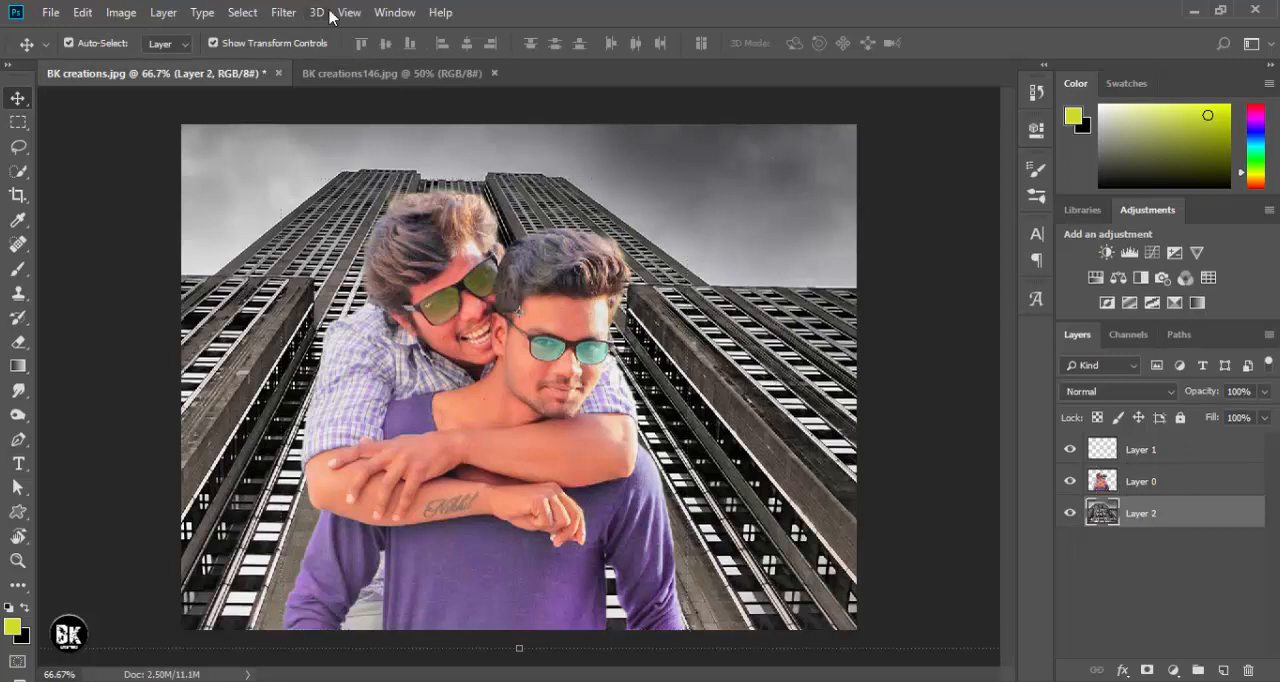
click(18, 195)
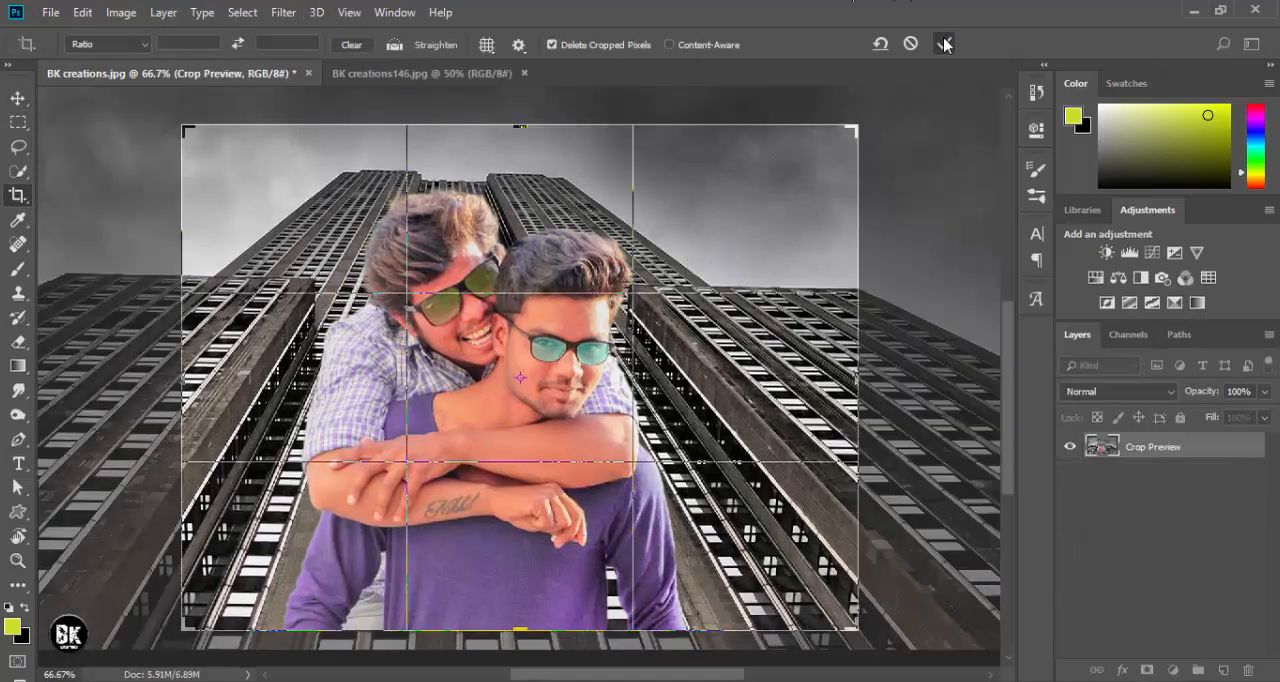
click(944, 44)
click(18, 97)
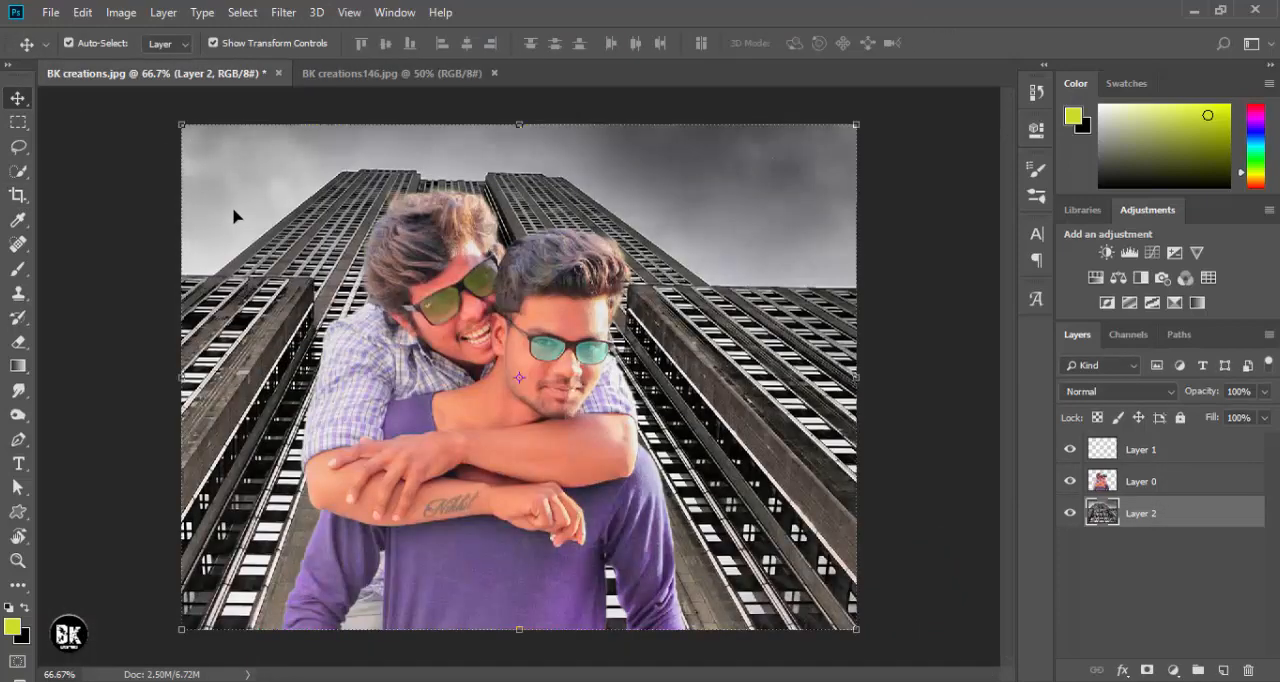
- Open the Camera Raw Filter on the skyscraper layer and set Temperature to -18 and Tint to +13
click(285, 13)
click(311, 124)
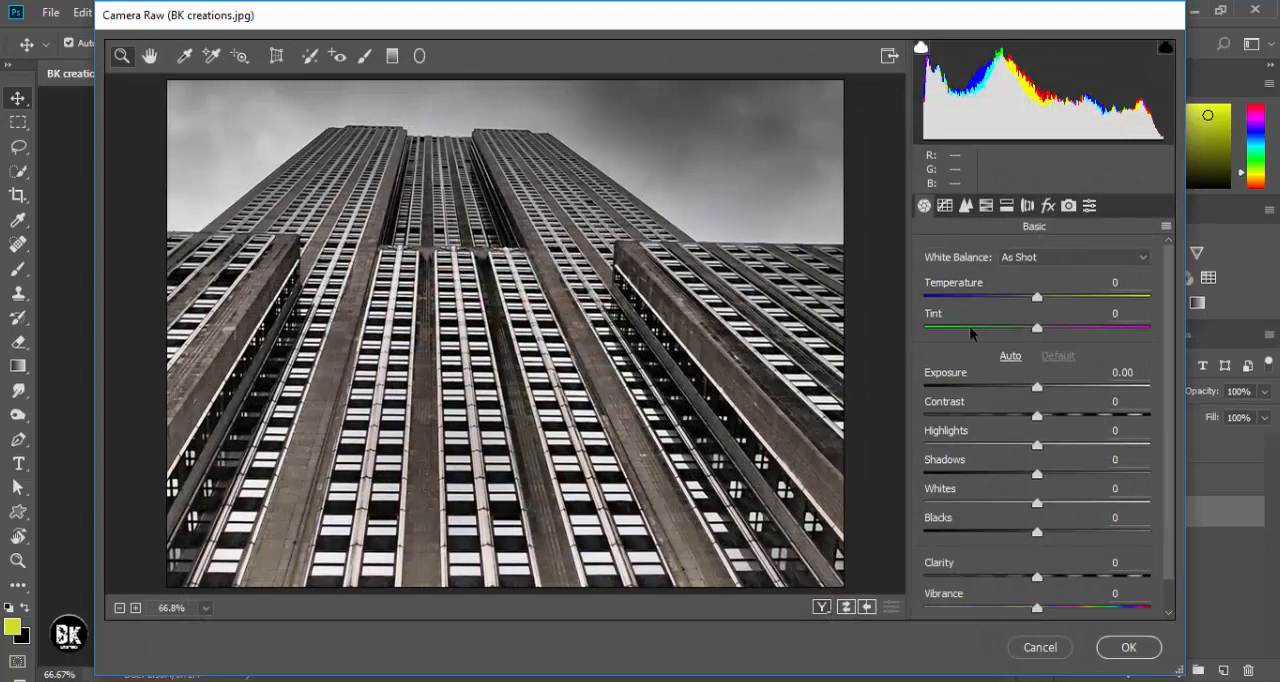
drag(1037, 297, 1015, 328)
click(1048, 327)
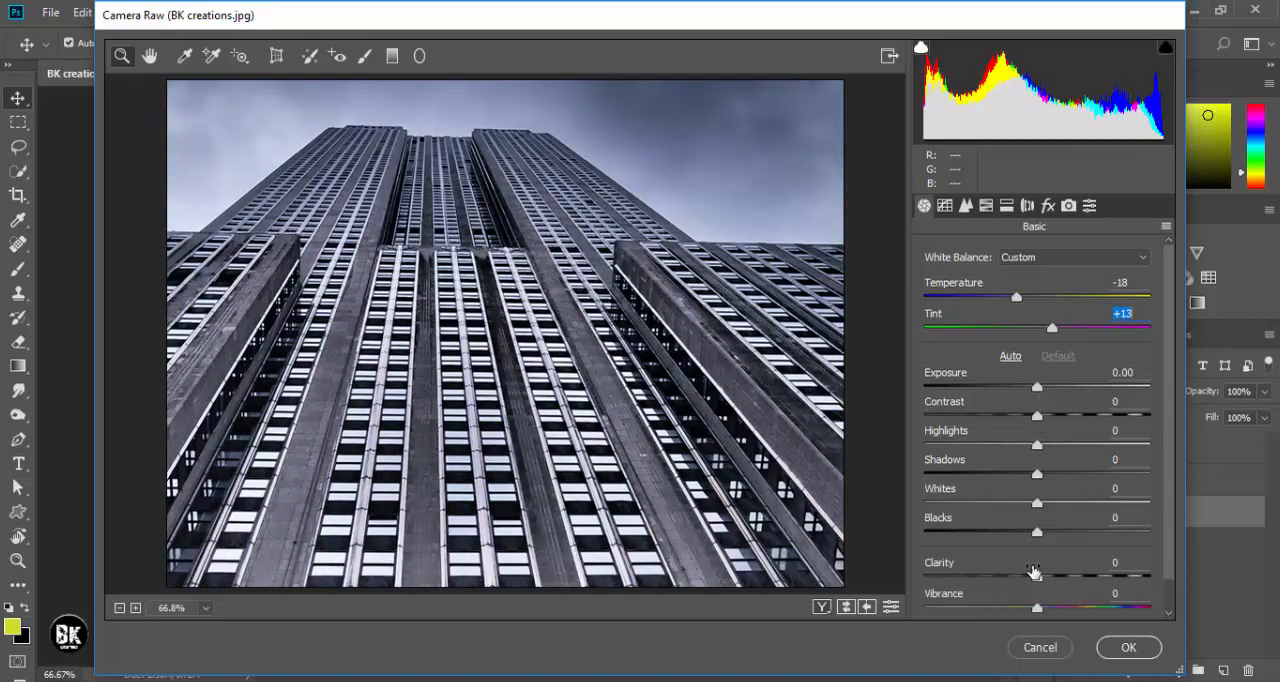
- Adjust the skyscraper's tones: Clarity +21, Contrast +23, Highlights -26, Shadows +51, Whites -64 and Blacks +44
mouse_move(1037, 577)
mouse_down()
mouse_move(1094, 581)
mouse_move(1060, 578)
mouse_up()
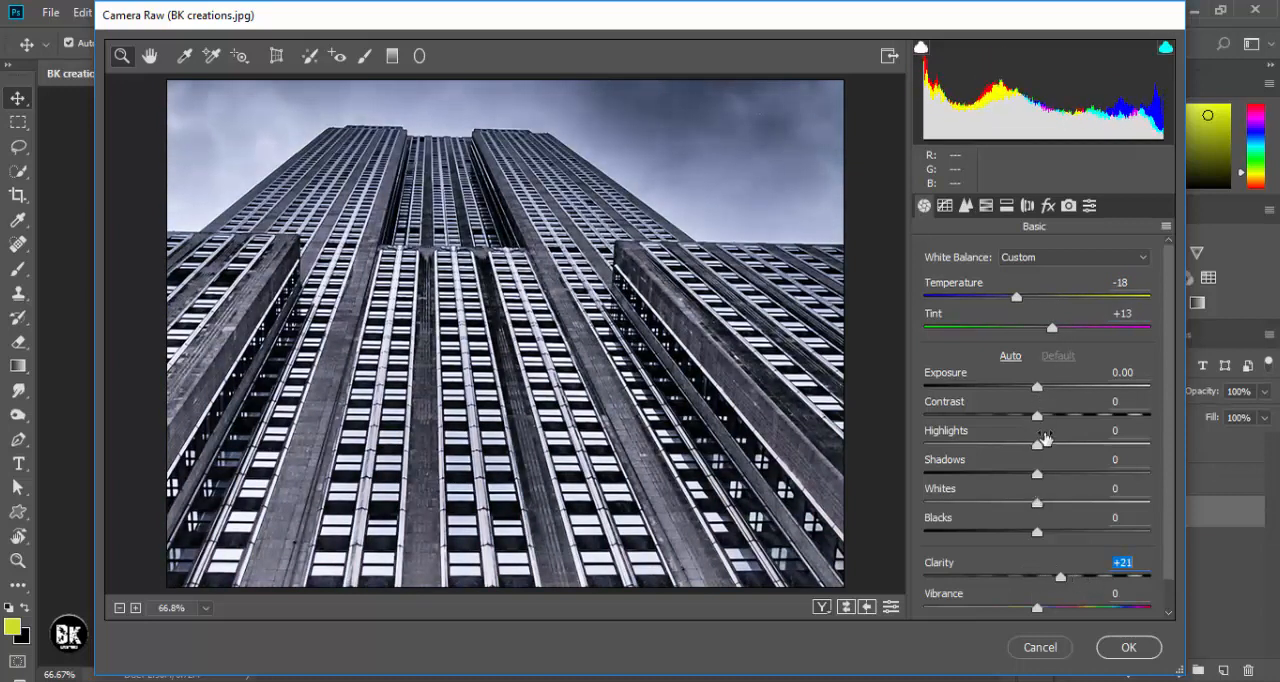
click(1063, 415)
drag(1037, 444, 965, 446)
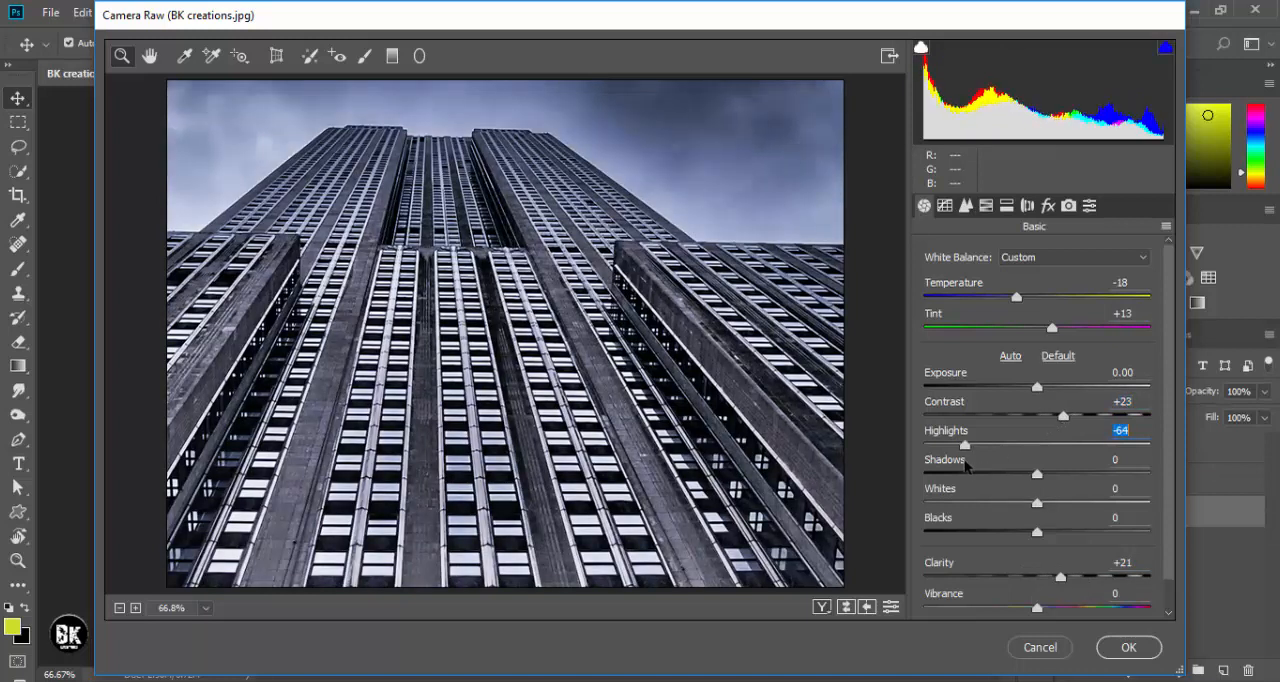
drag(1037, 474, 1095, 471)
click(1008, 444)
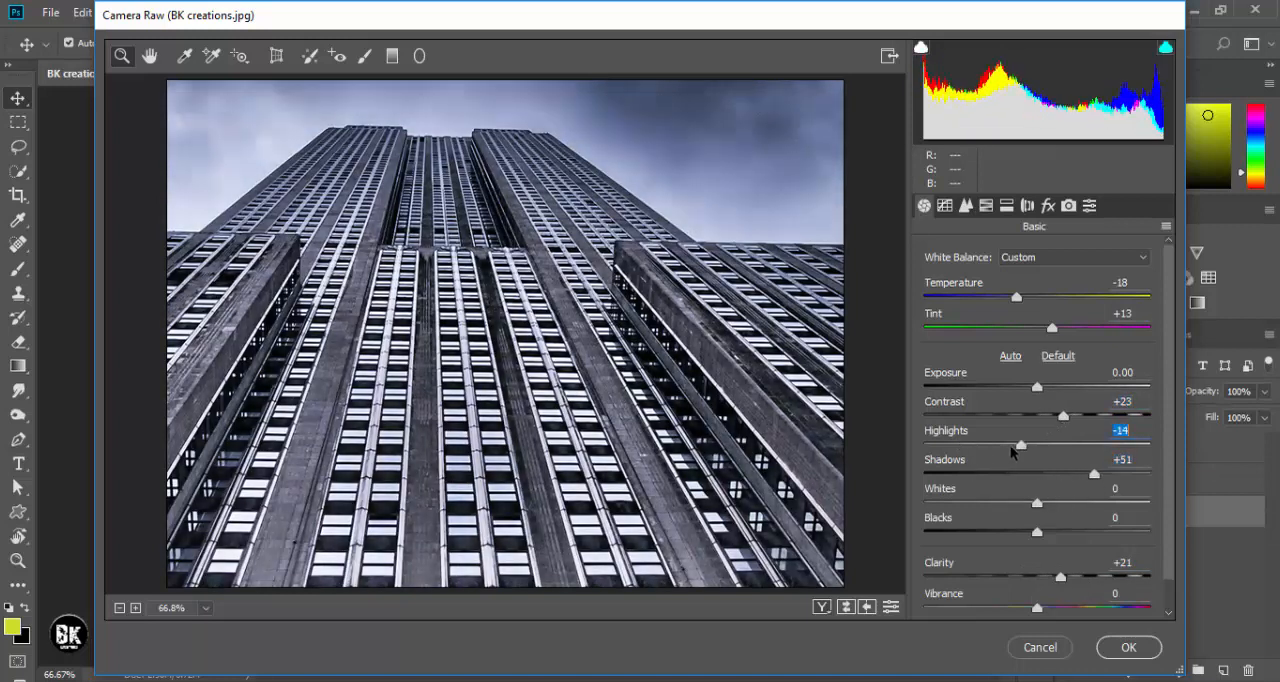
drag(1037, 508, 963, 507)
click(1080, 503)
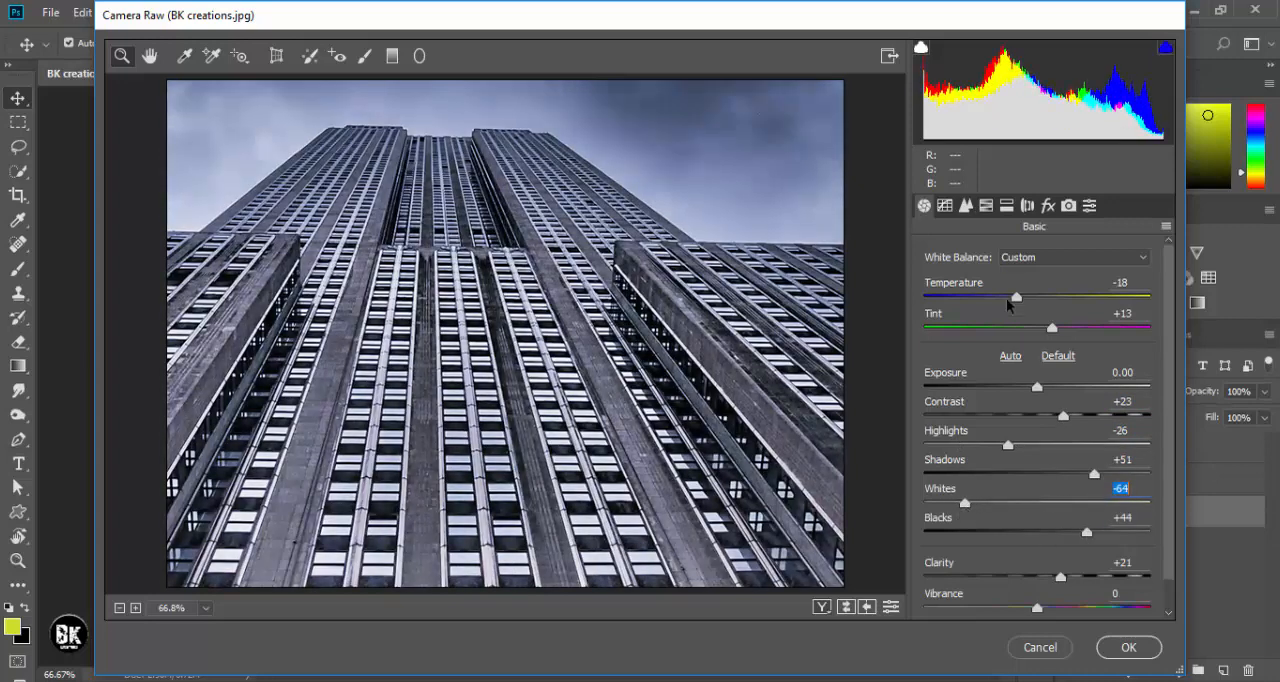
- Set the skyscraper's HSL saturation to Aquas +5 and Blues -47, and apply the Camera Raw adjustments
click(985, 206)
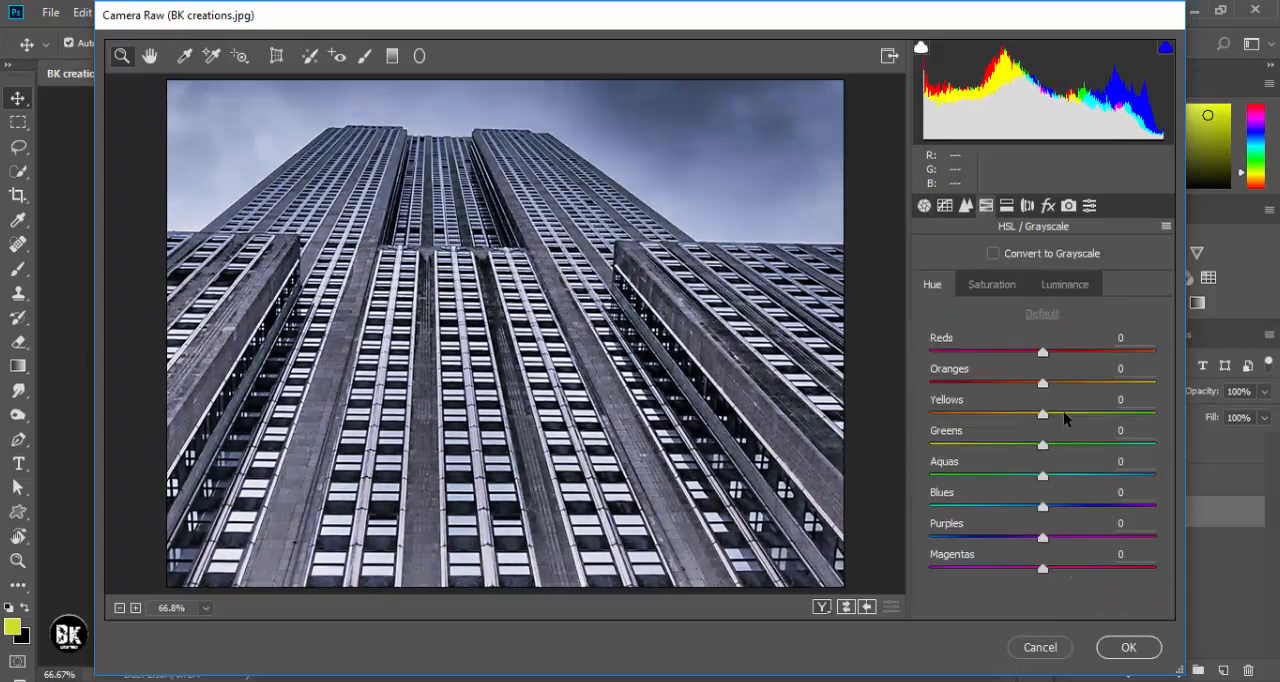
click(992, 285)
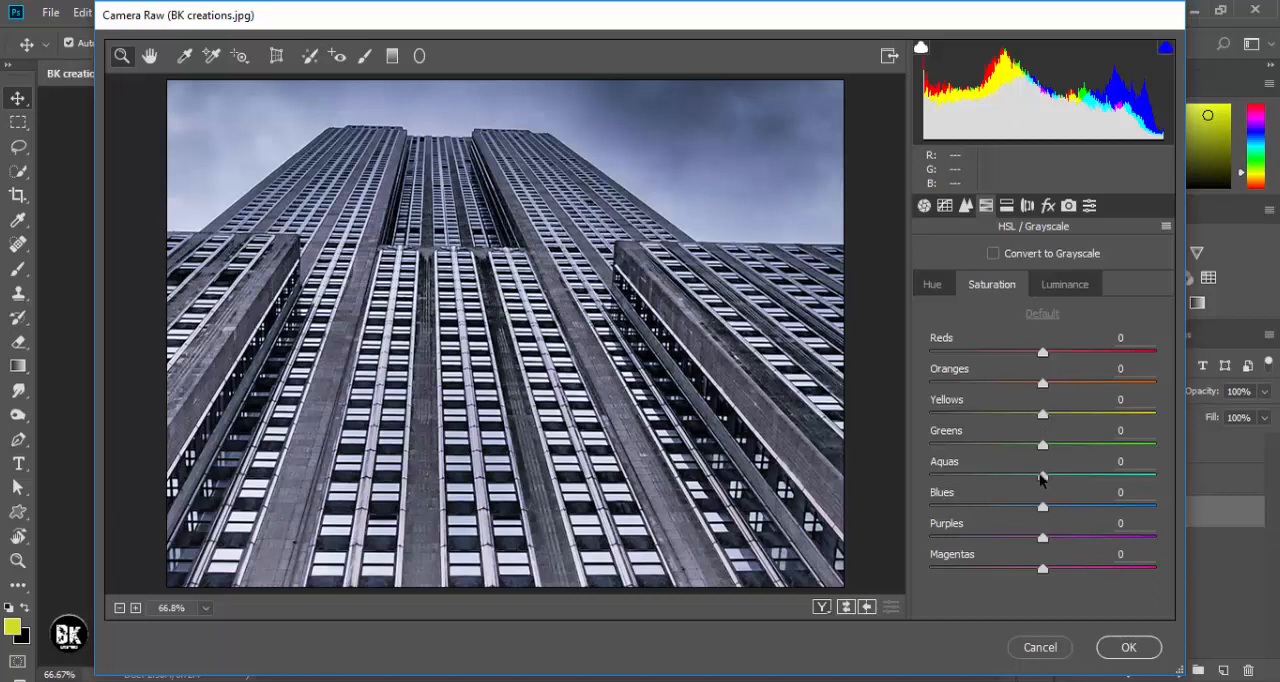
drag(1042, 477, 918, 475)
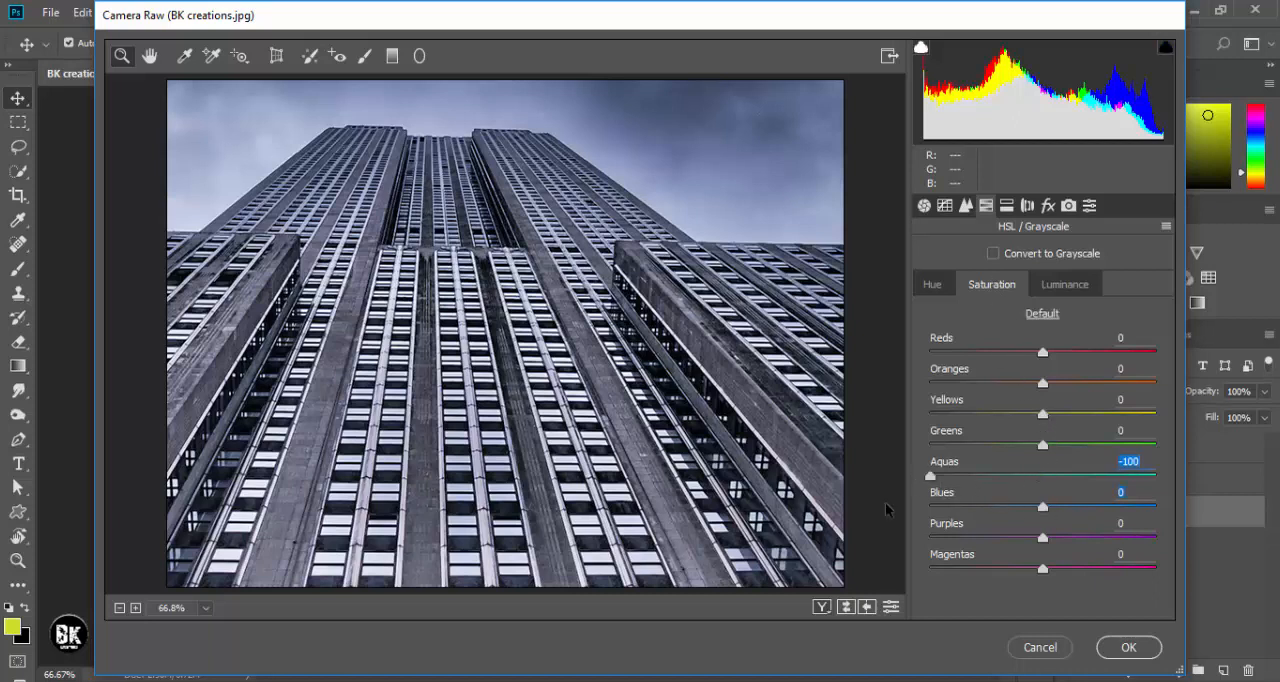
drag(1042, 508, 1052, 479)
drag(931, 507, 992, 510)
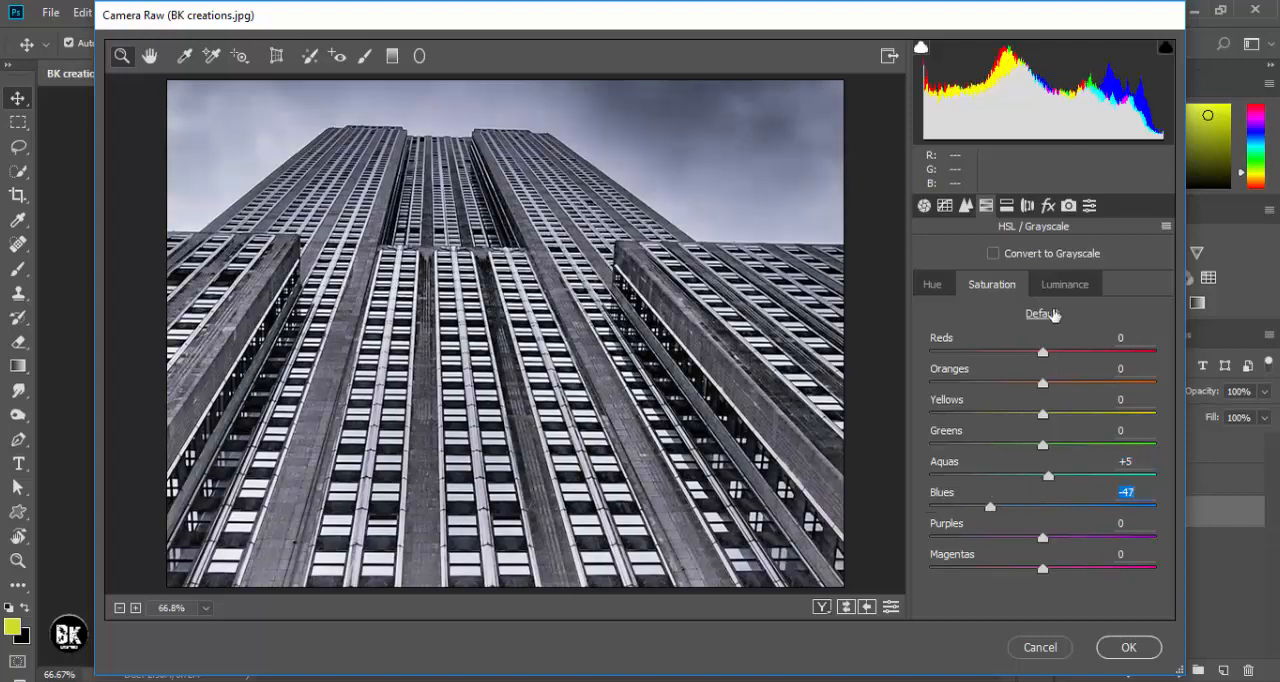
click(1113, 655)
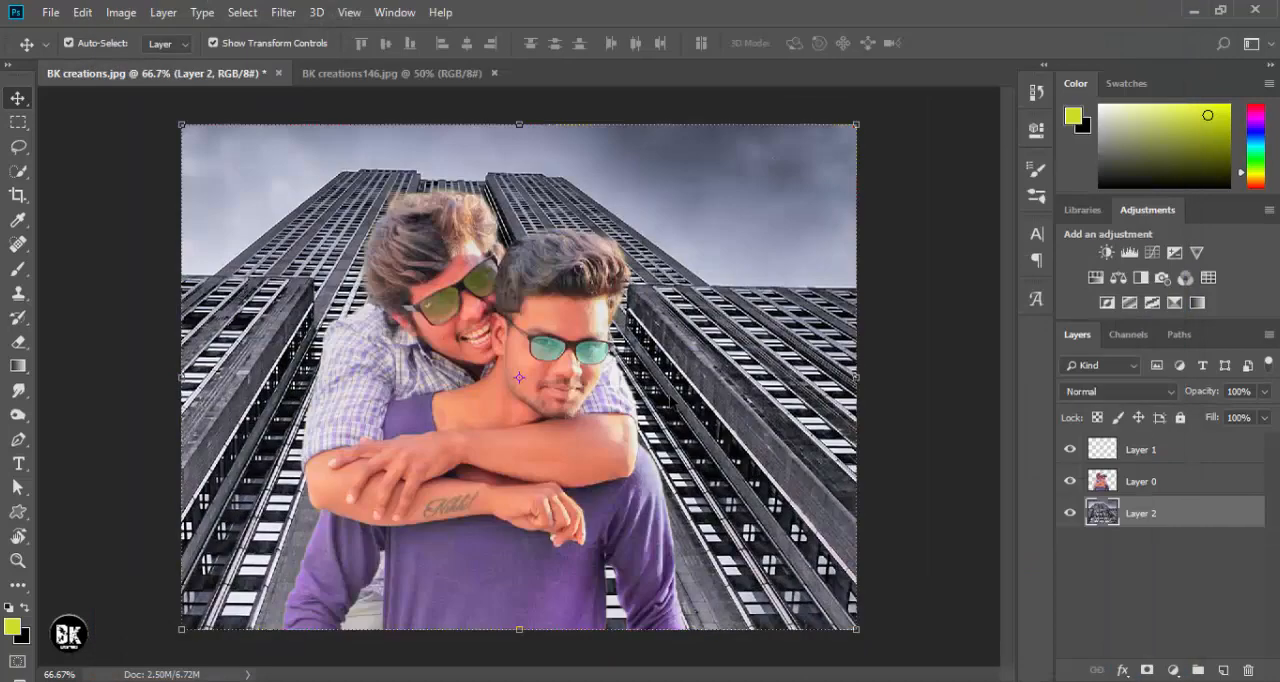
- Shift Layer 1 and Layer 0 together slightly to the right over the background and make Layer 2 active
mouse_move(559, 446)
mouse_down()
mouse_move(584, 444)
mouse_move(572, 446)
mouse_up()
key(ctrl+z)
ctrl+click(1140, 450)
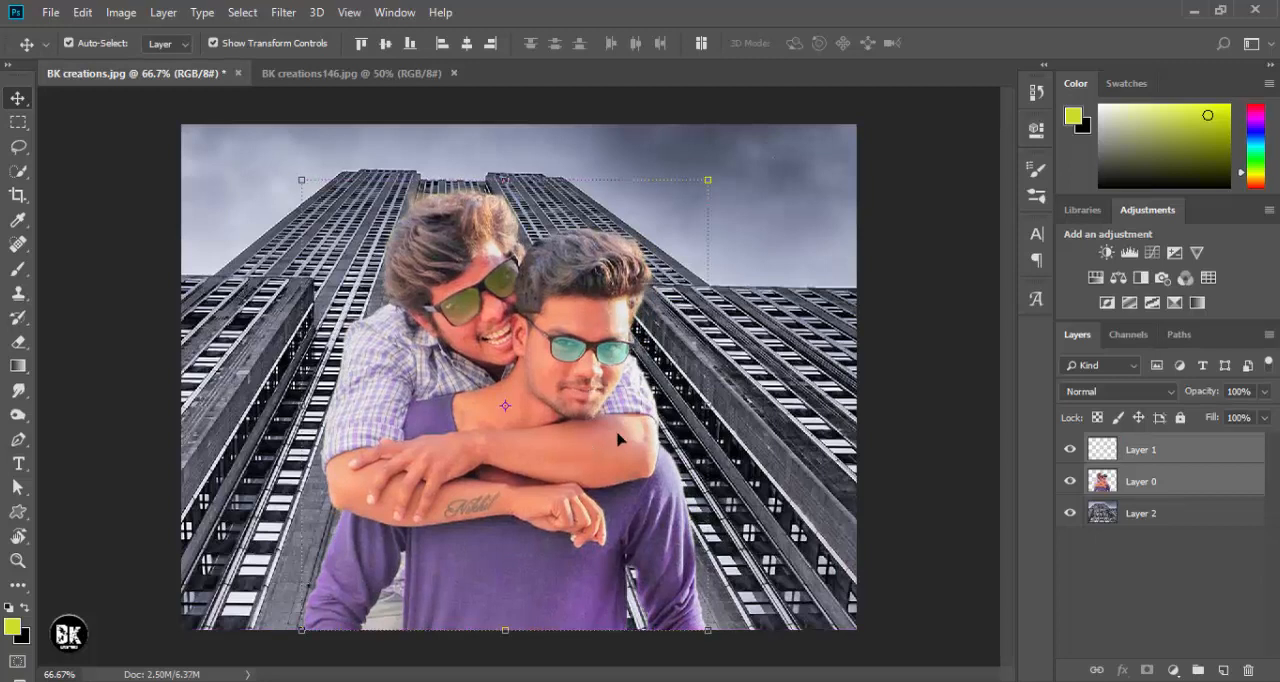
click(950, 342)
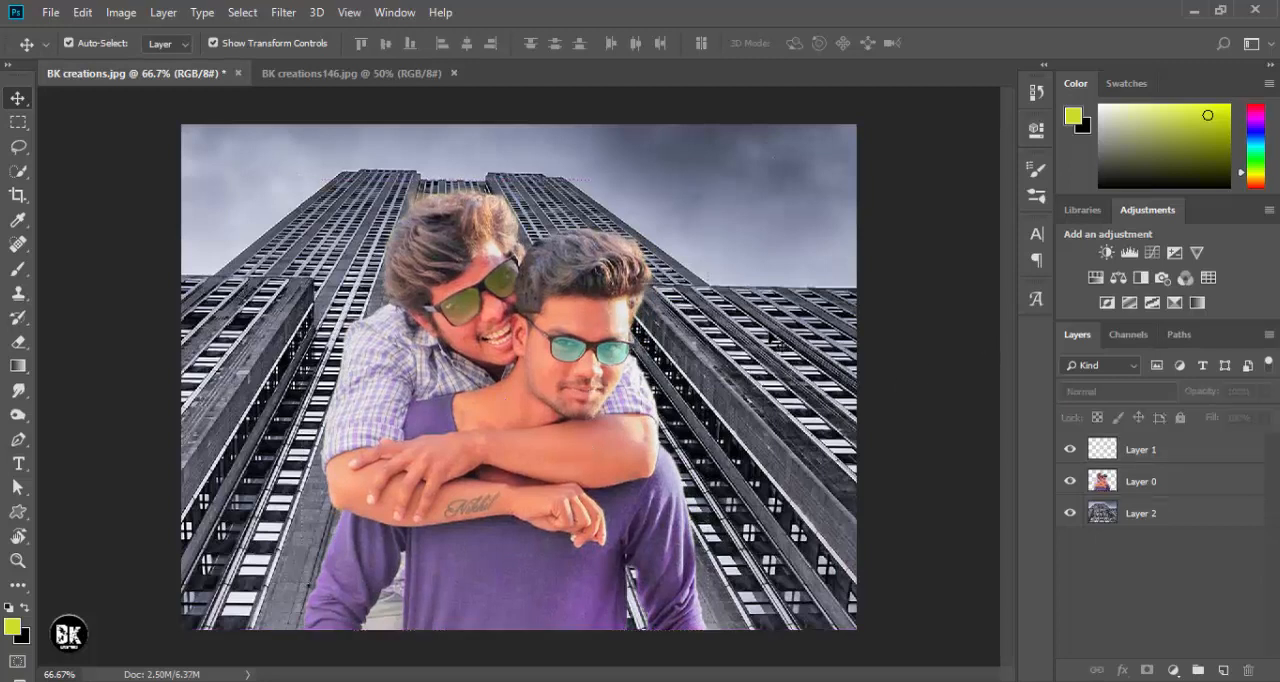
click(778, 340)
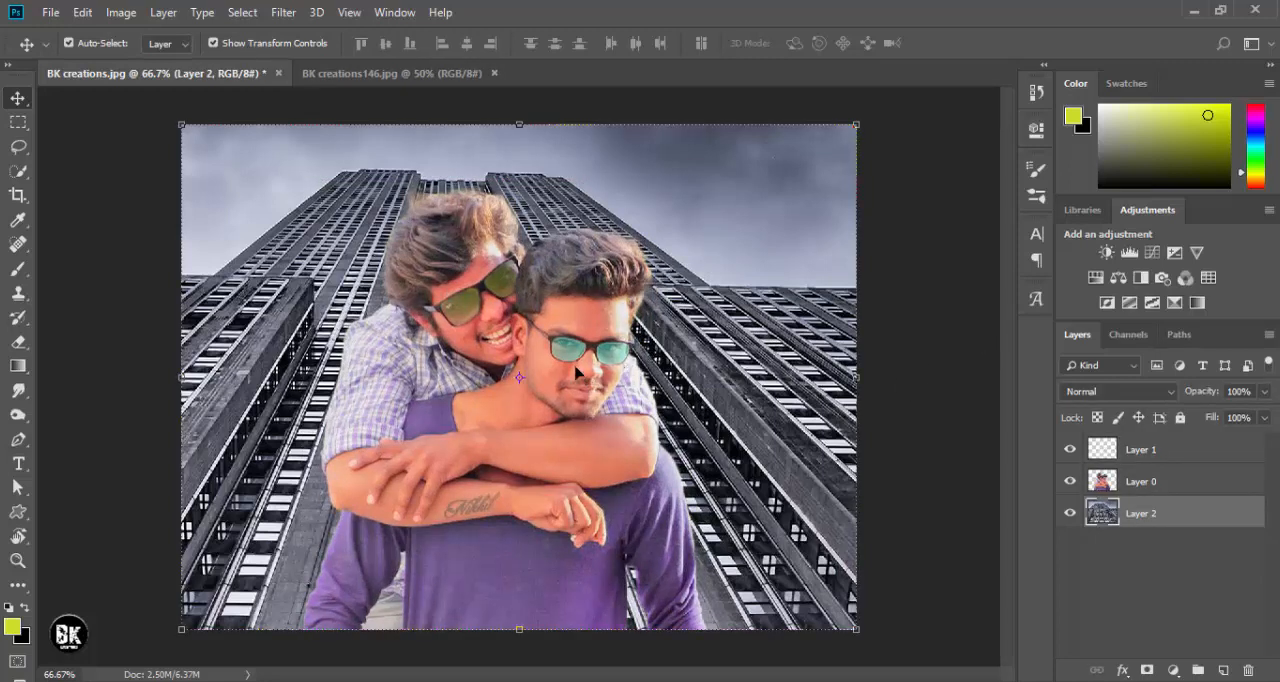
key(ctrl+shift+alt+n)
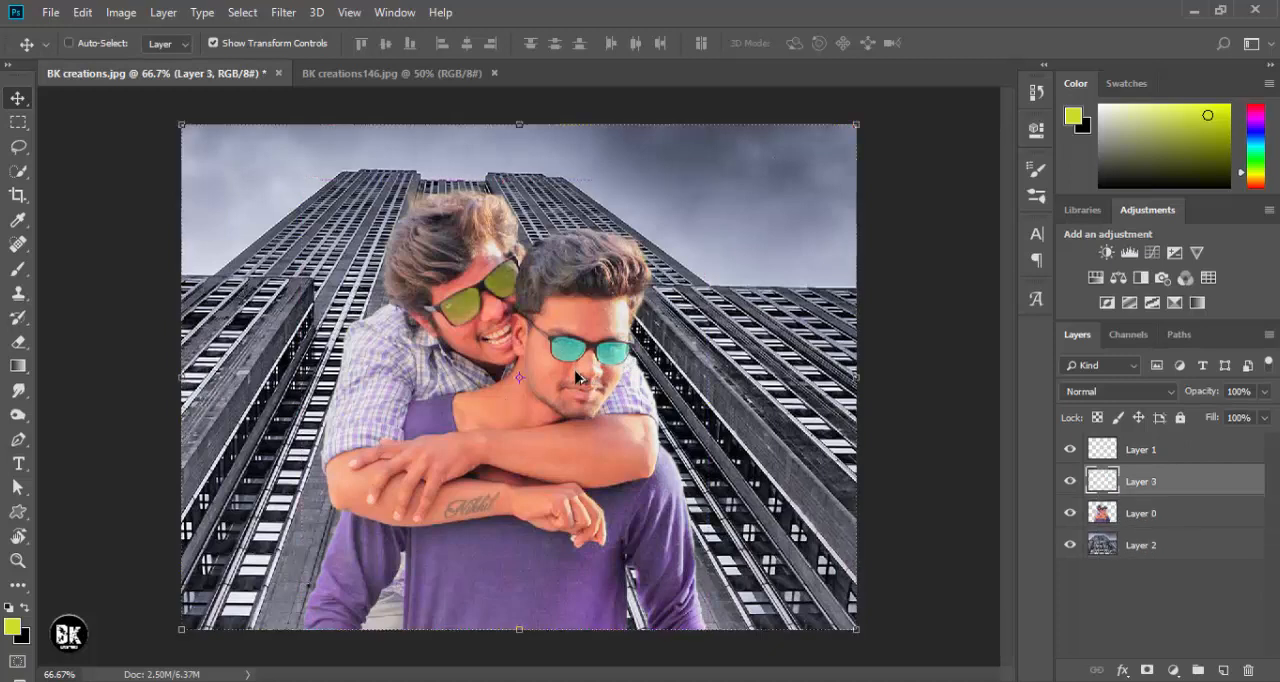
drag(1166, 481, 1166, 449)
key(ctrl+shift+alt+e)
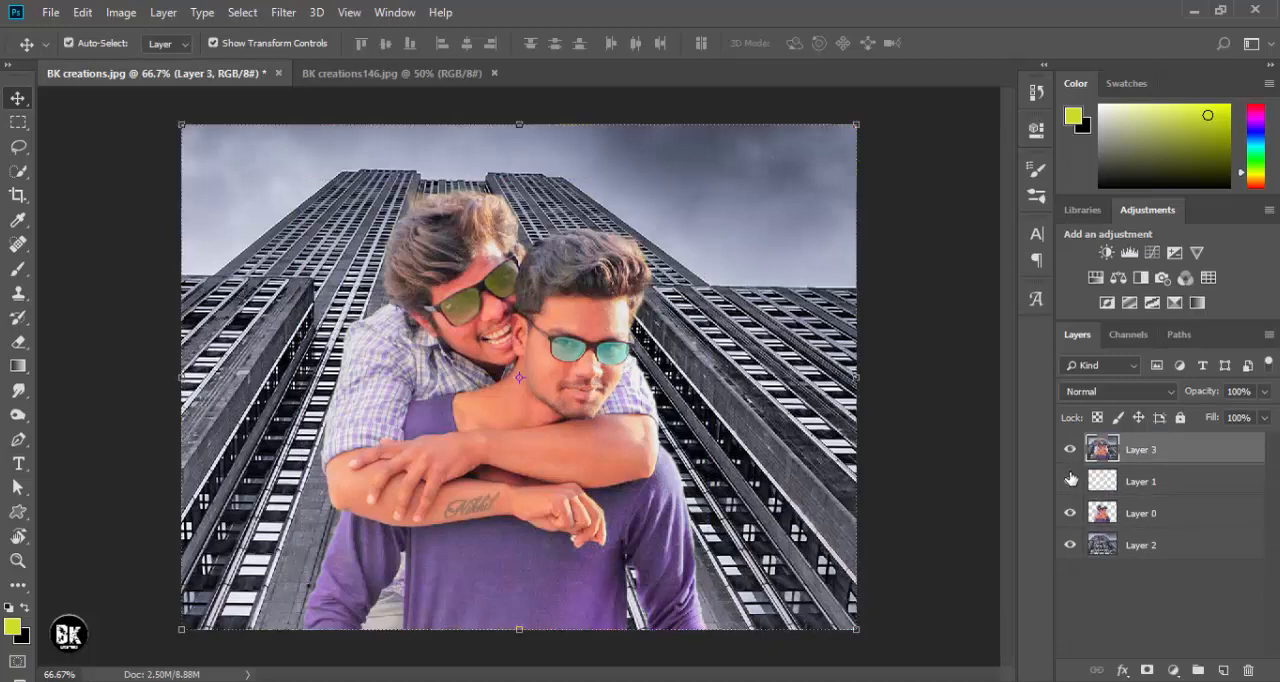
key(Delete)
- Start a Tilt-Shift blur on Layer 2 and move its focus center down to the men's crossed arms
click(1130, 515)
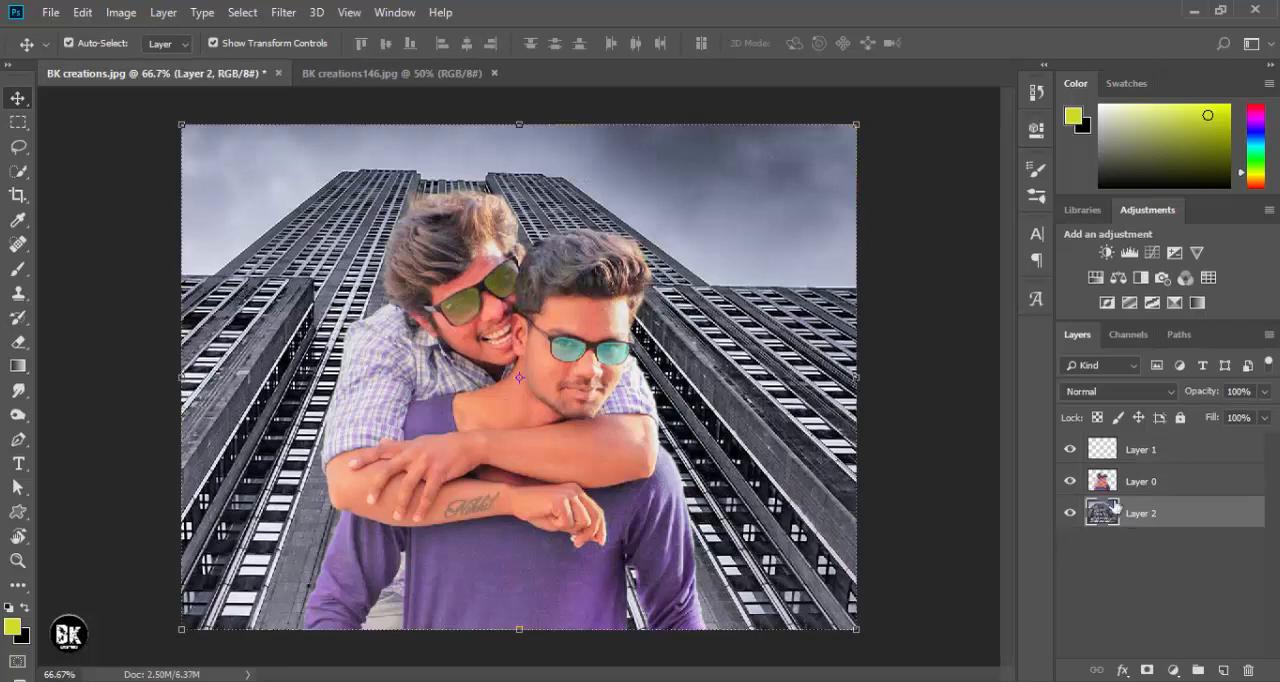
click(283, 12)
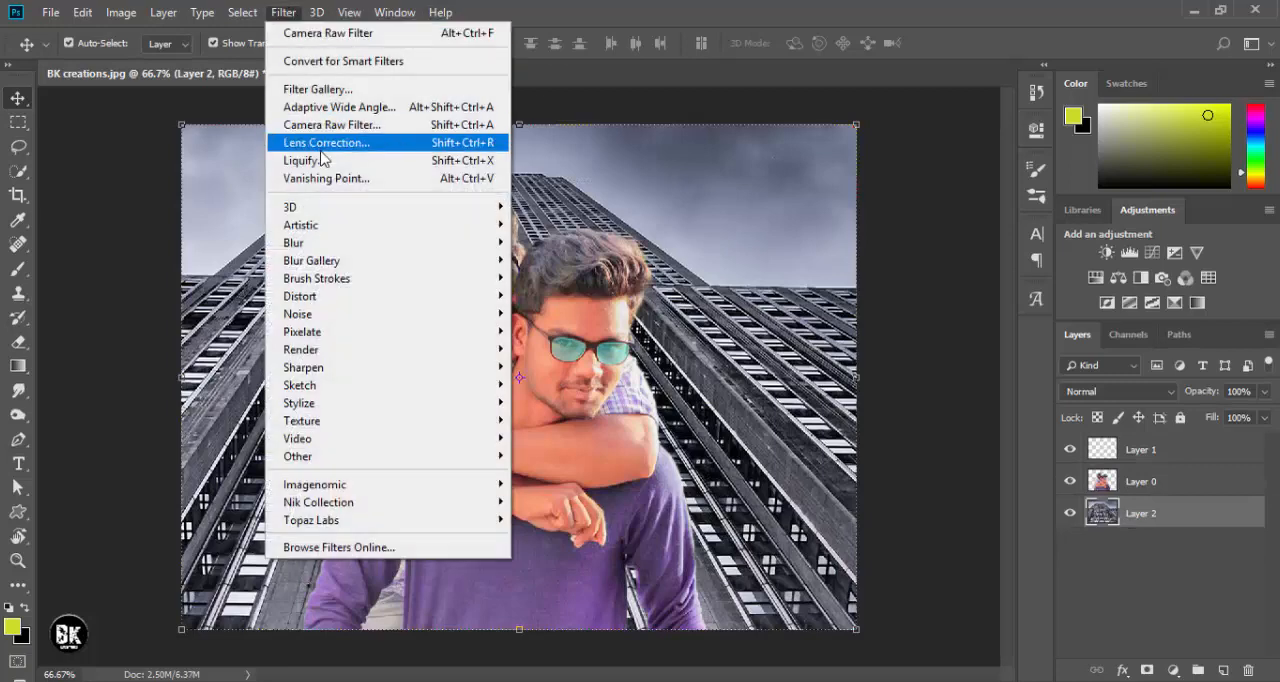
click(332, 242)
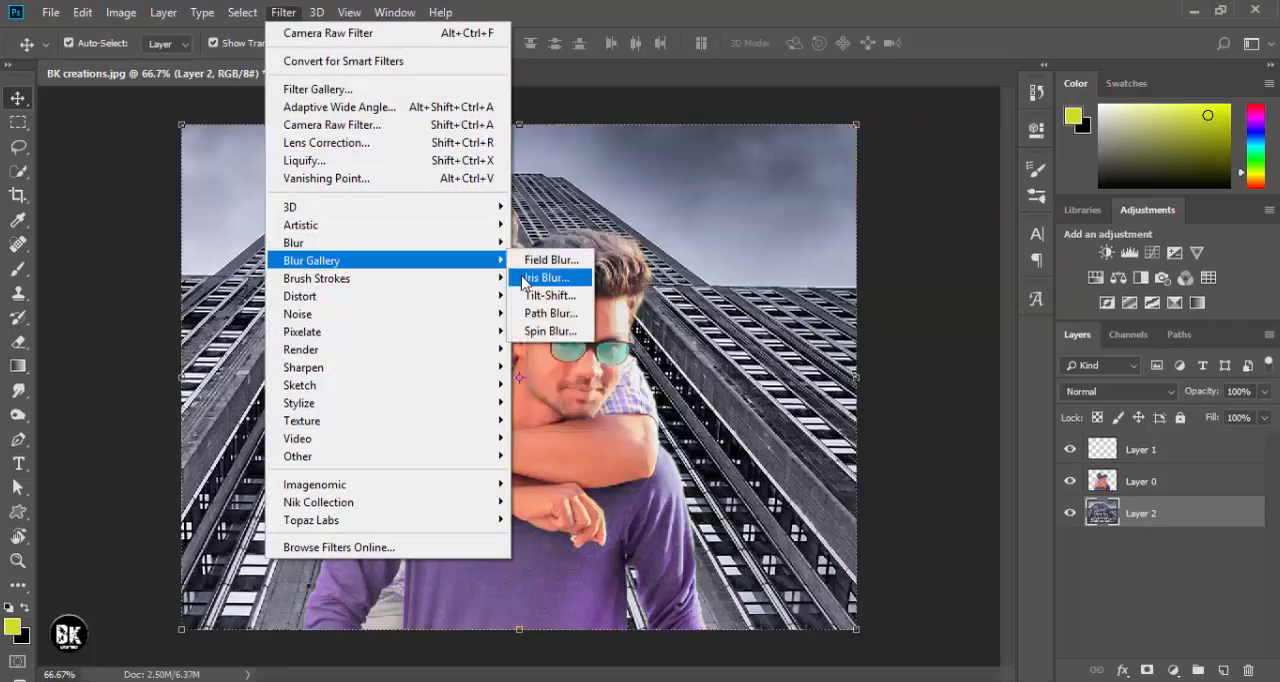
click(523, 293)
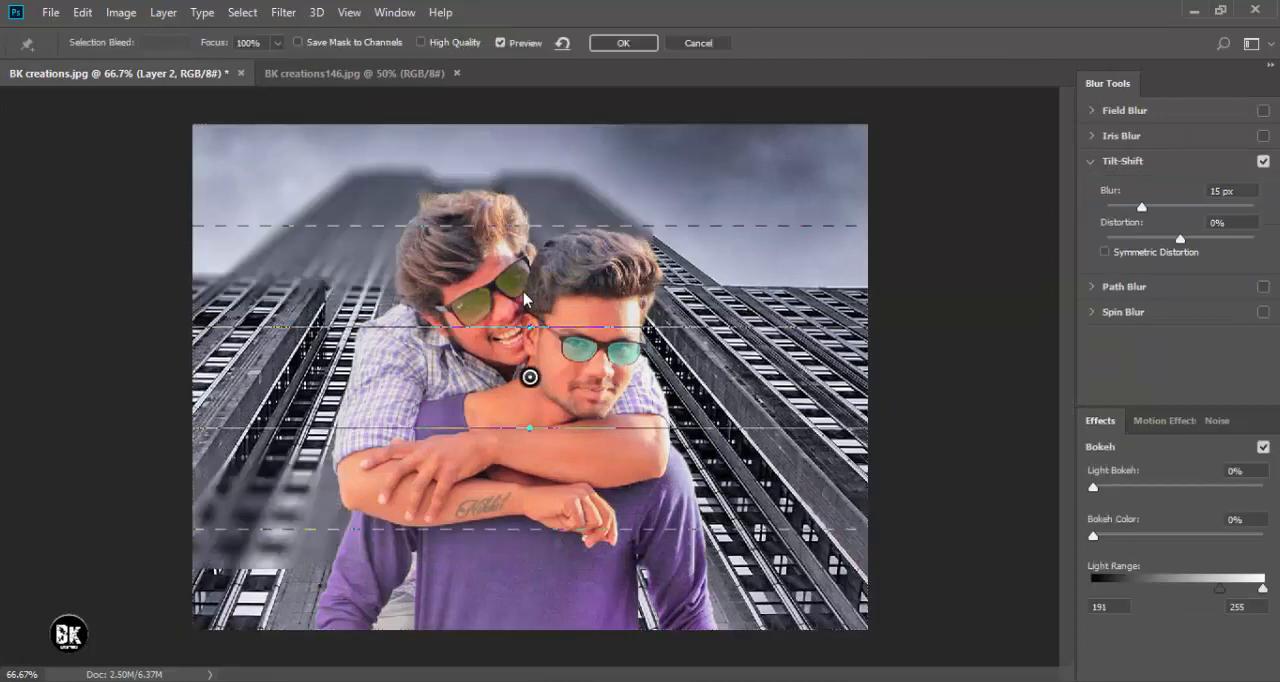
drag(529, 382, 530, 466)
drag(560, 603, 588, 665)
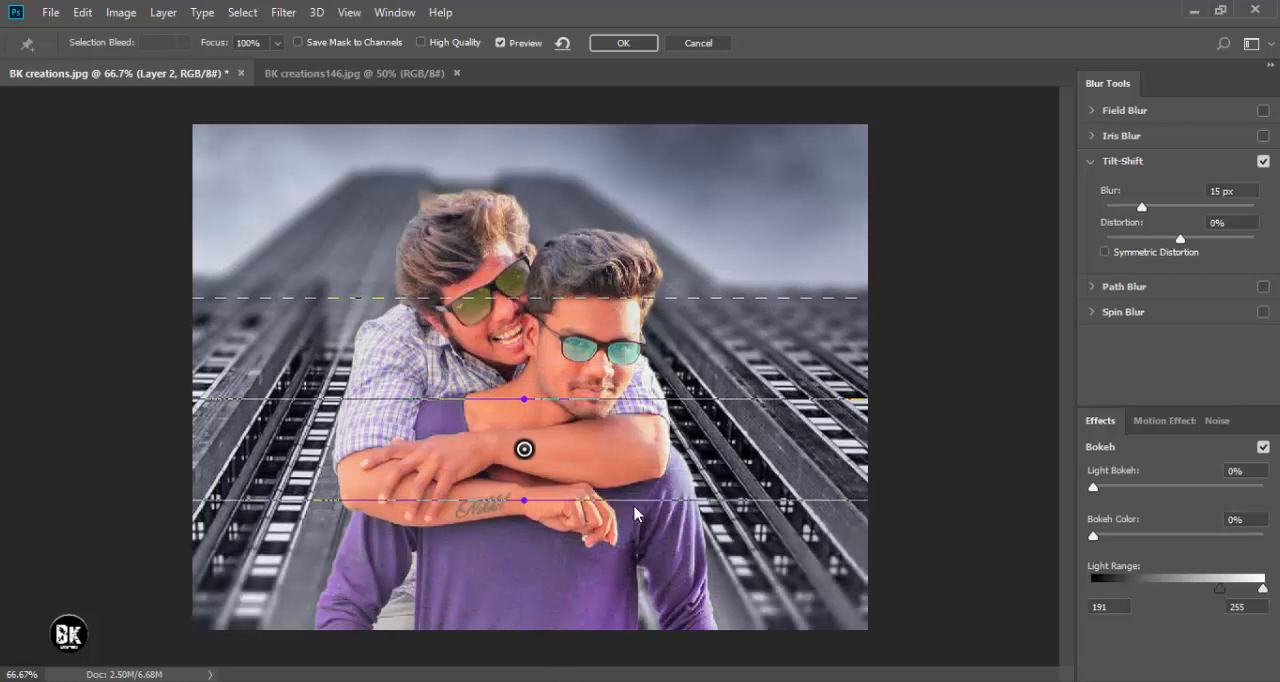
- Lower the Tilt-Shift focus lines to the crossed arms and lower shirt, set Blur to 8 px, and apply the filter
drag(637, 500, 632, 583)
drag(589, 416, 588, 448)
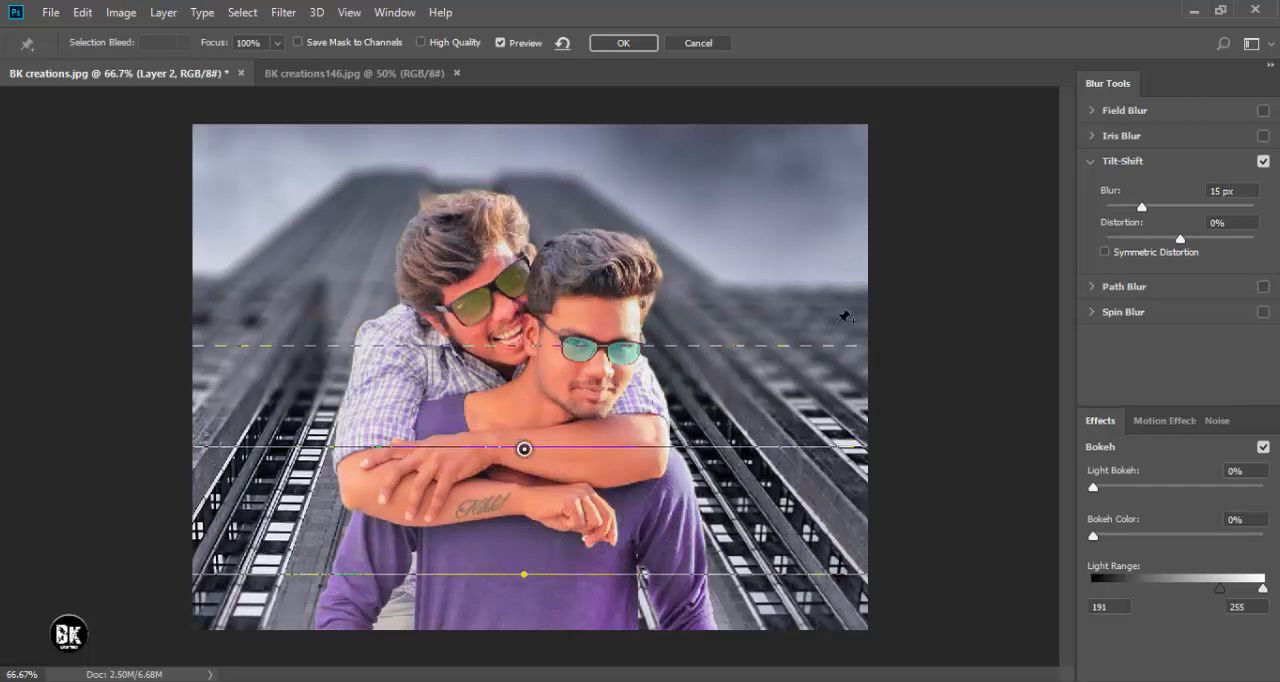
drag(1145, 214, 1133, 216)
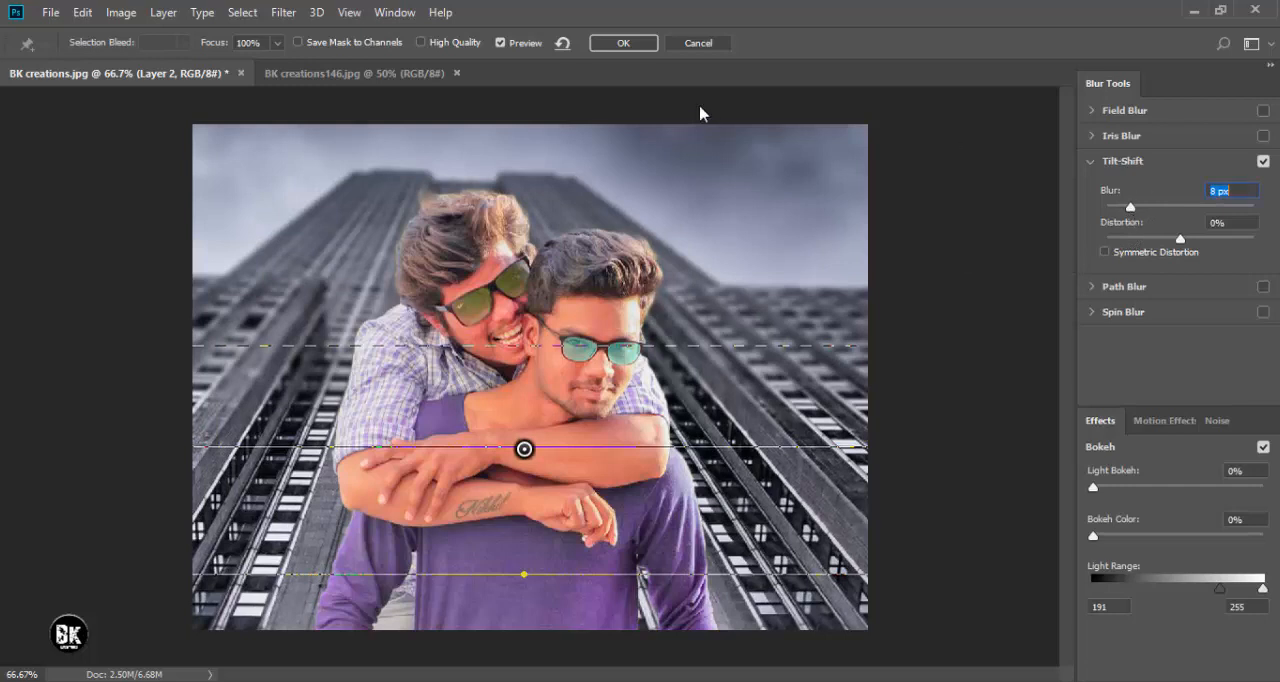
click(623, 43)
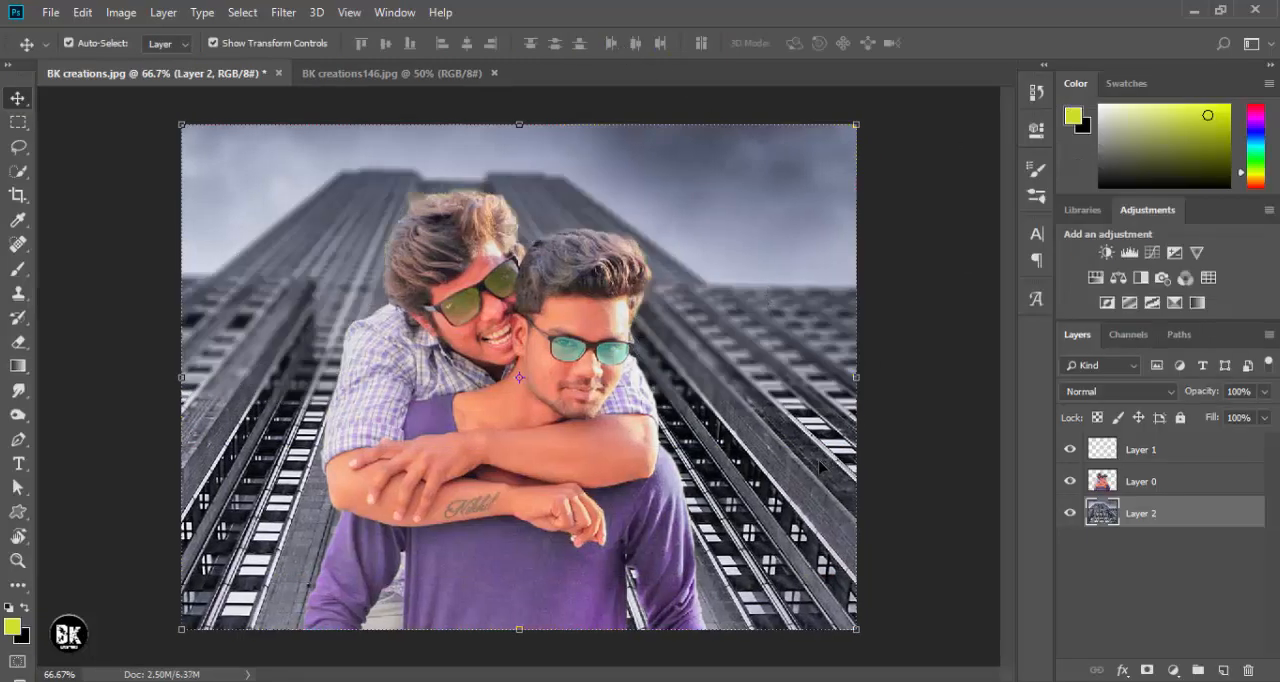
- Stamp all visible layers into a new merged layer at the top of the layer stack
key(ctrl)
key(ctrl+shift+alt+e)
drag(1158, 498, 1140, 452)
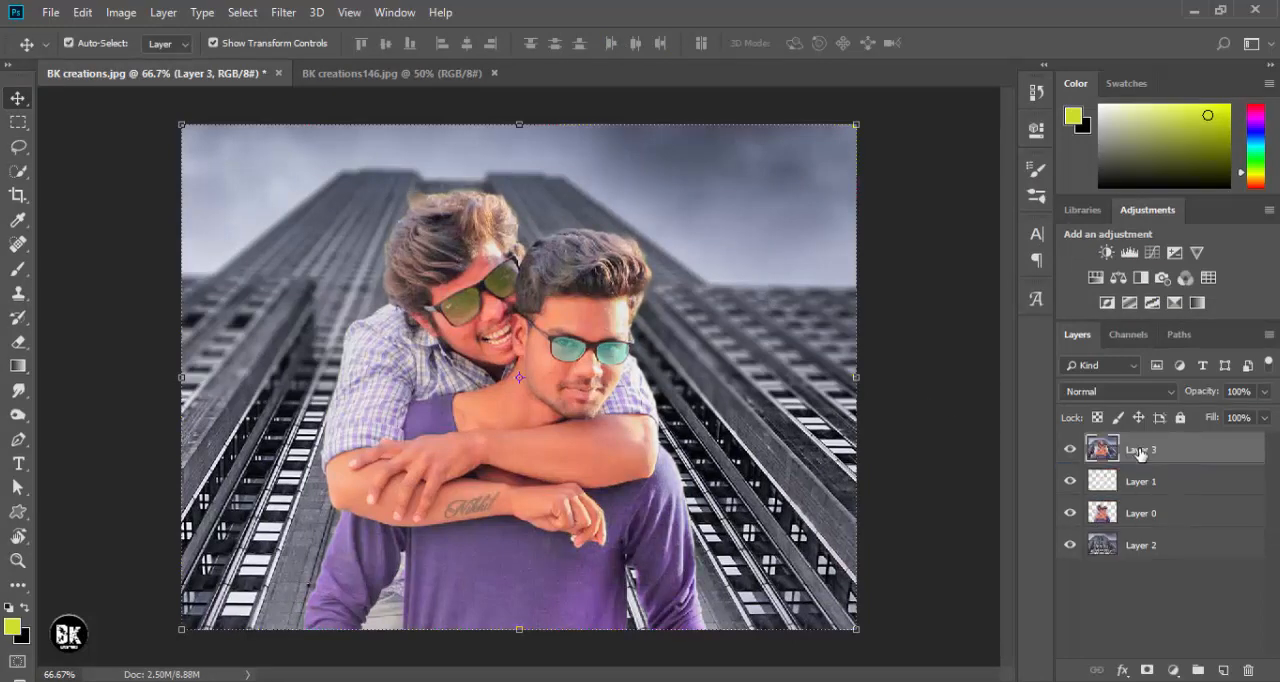
- Add a Color Balance adjustment layer with midtones set to Cyan-Red +11, Magenta-Green +25 and Yellow-Blue +45
click(1175, 668)
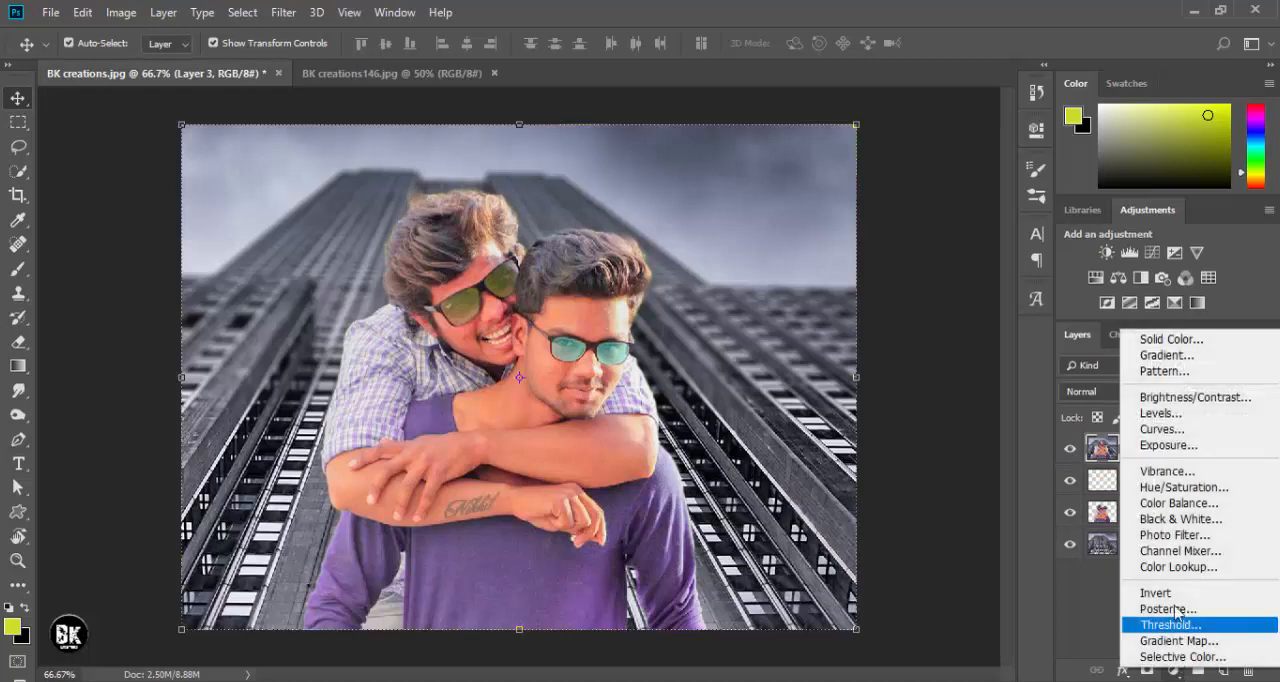
click(1150, 497)
drag(848, 230, 873, 230)
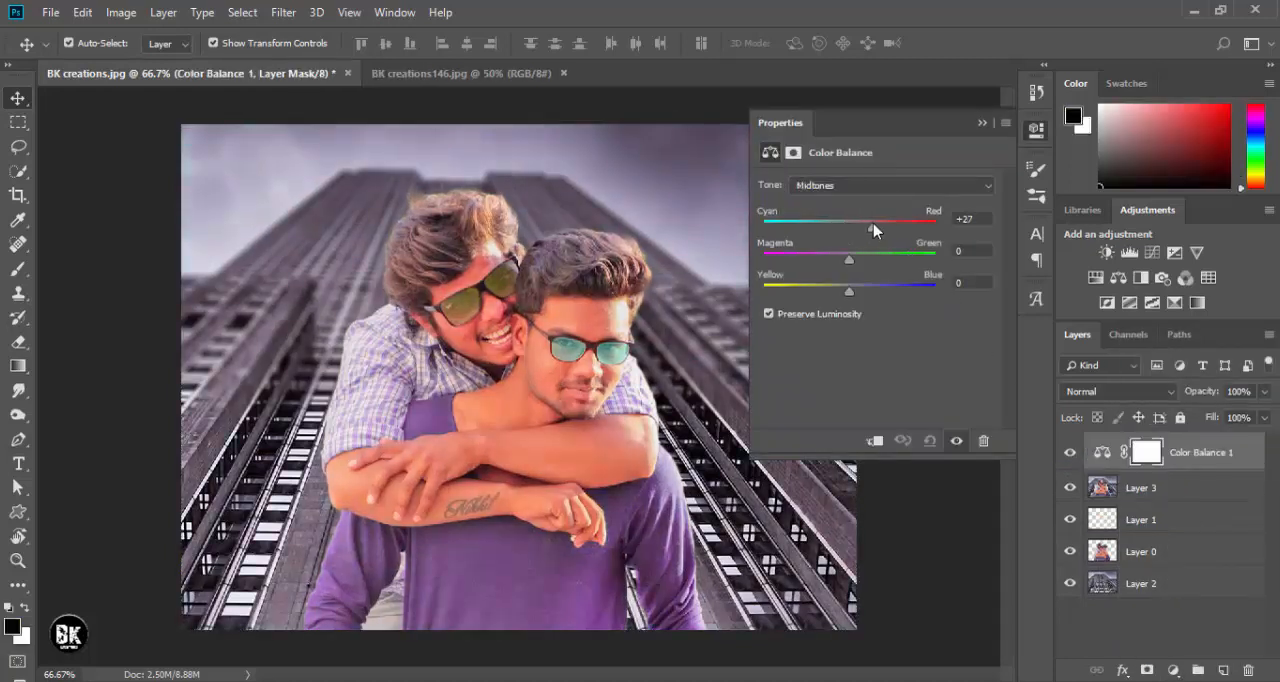
drag(849, 260, 859, 230)
drag(858, 290, 889, 292)
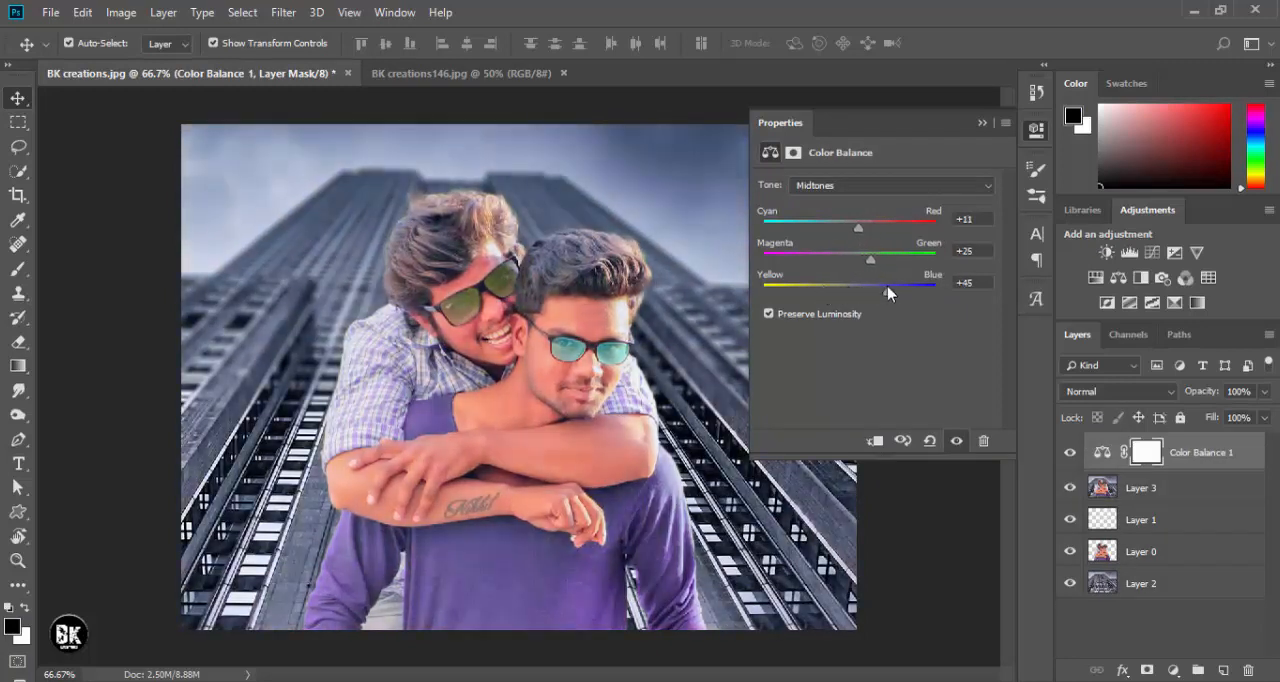
click(982, 122)
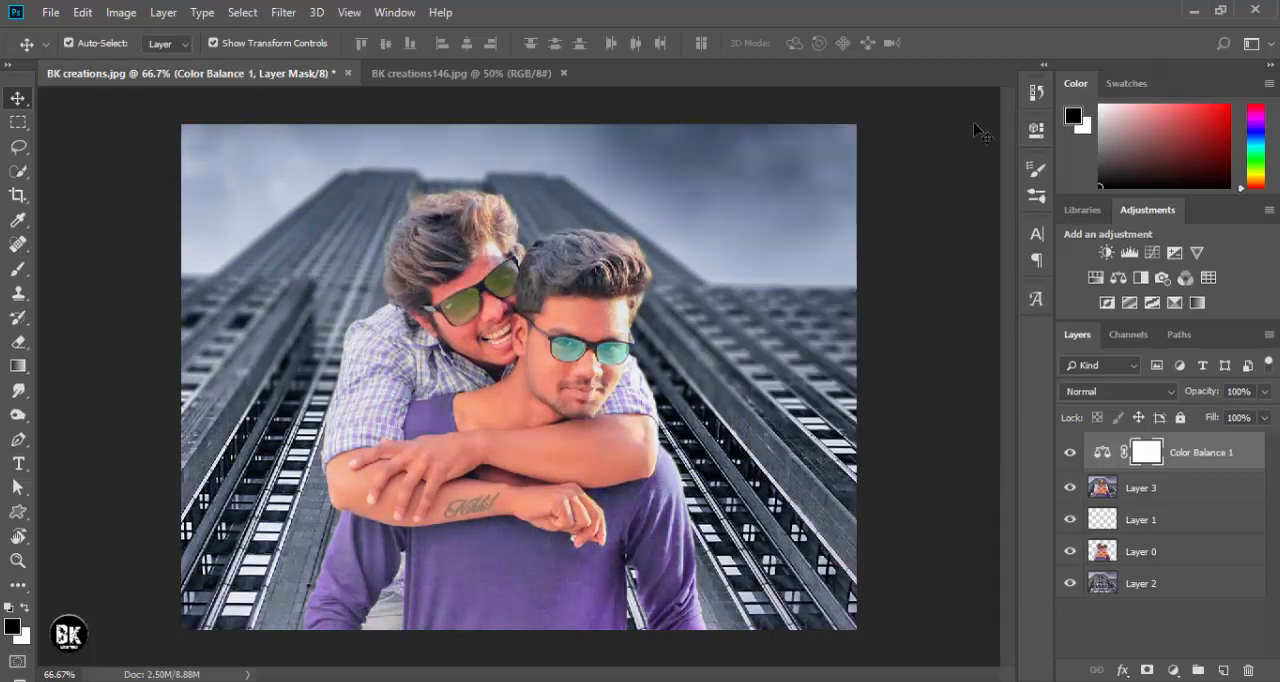
- Merge the Color Balance adjustment with Layer 3 into a single layer
click(1167, 497)
right_click(1167, 497)
click(971, 527)
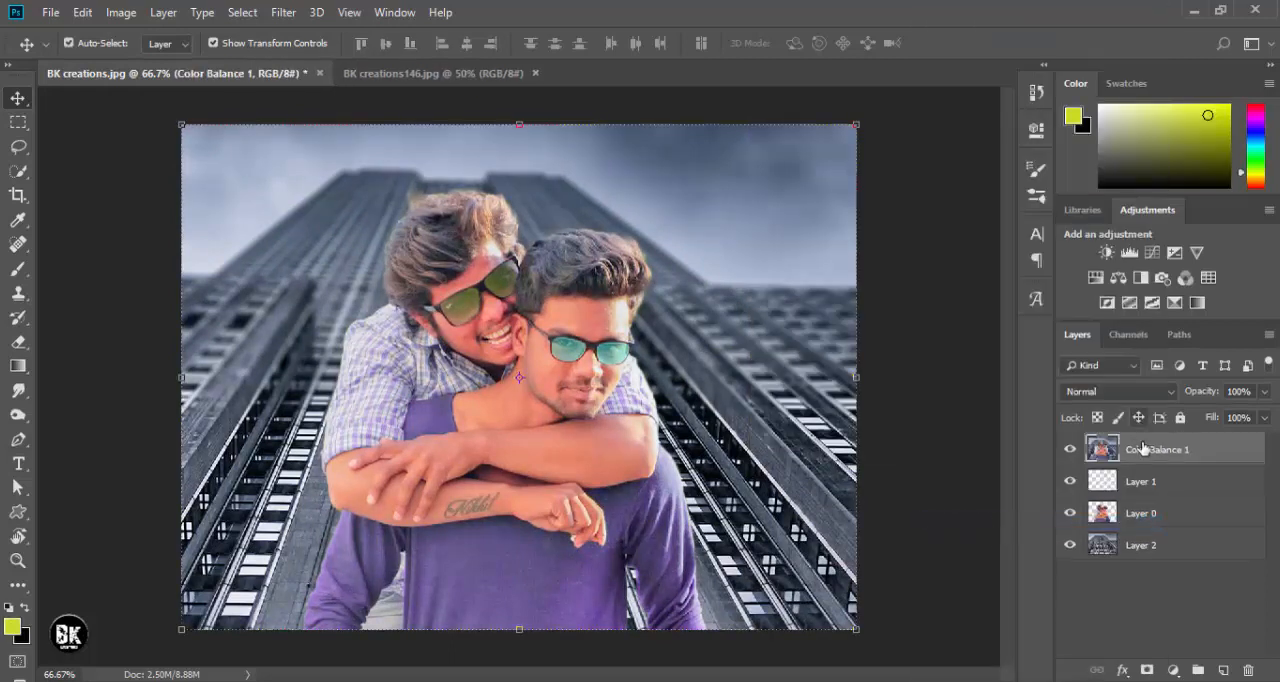
- In Camera Raw, set the merged layer's Temperature +8, Exposure -0.05, Contrast +5, Highlights -33, Shadows +35, Whites -53, Blacks +17, Clarity +19 and Vibrance +26
click(279, 12)
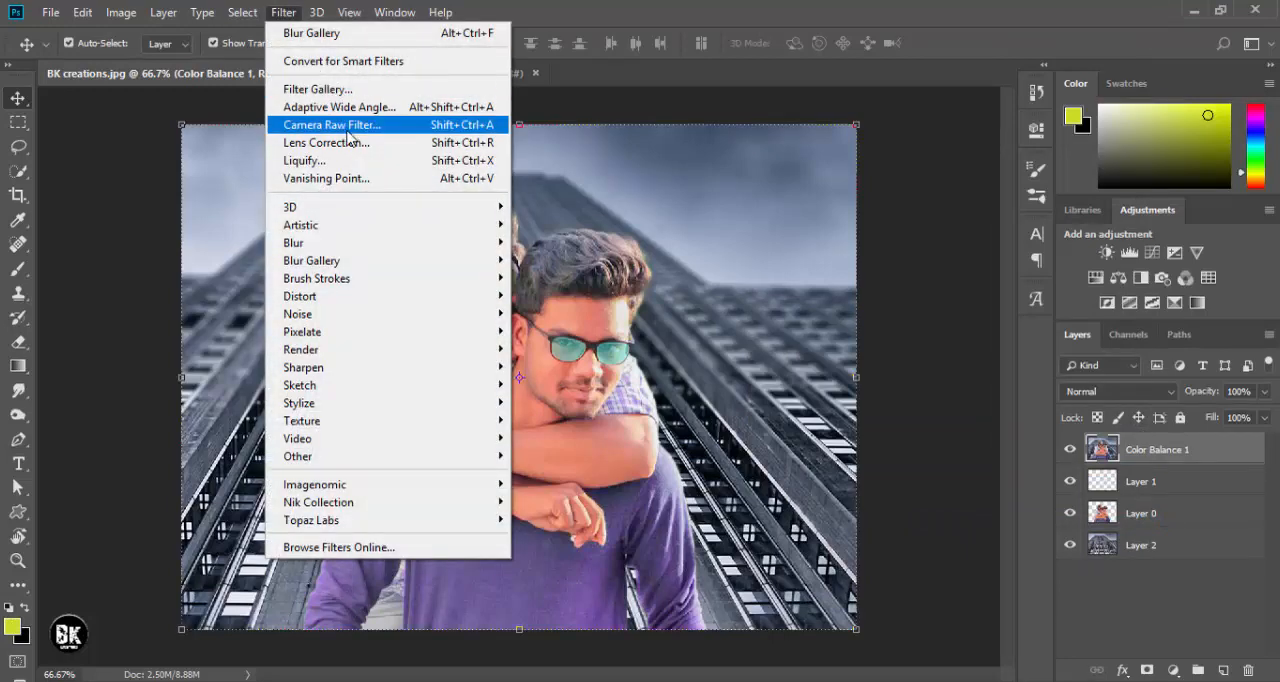
click(347, 125)
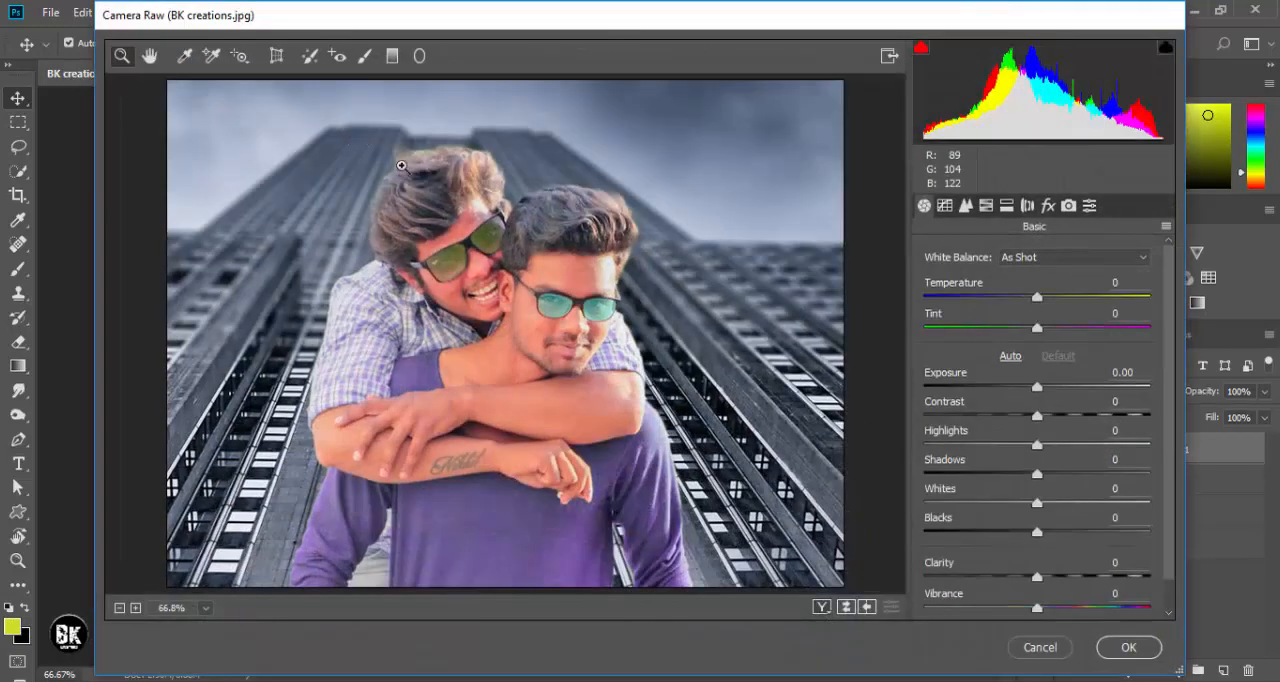
drag(1038, 299, 1046, 300)
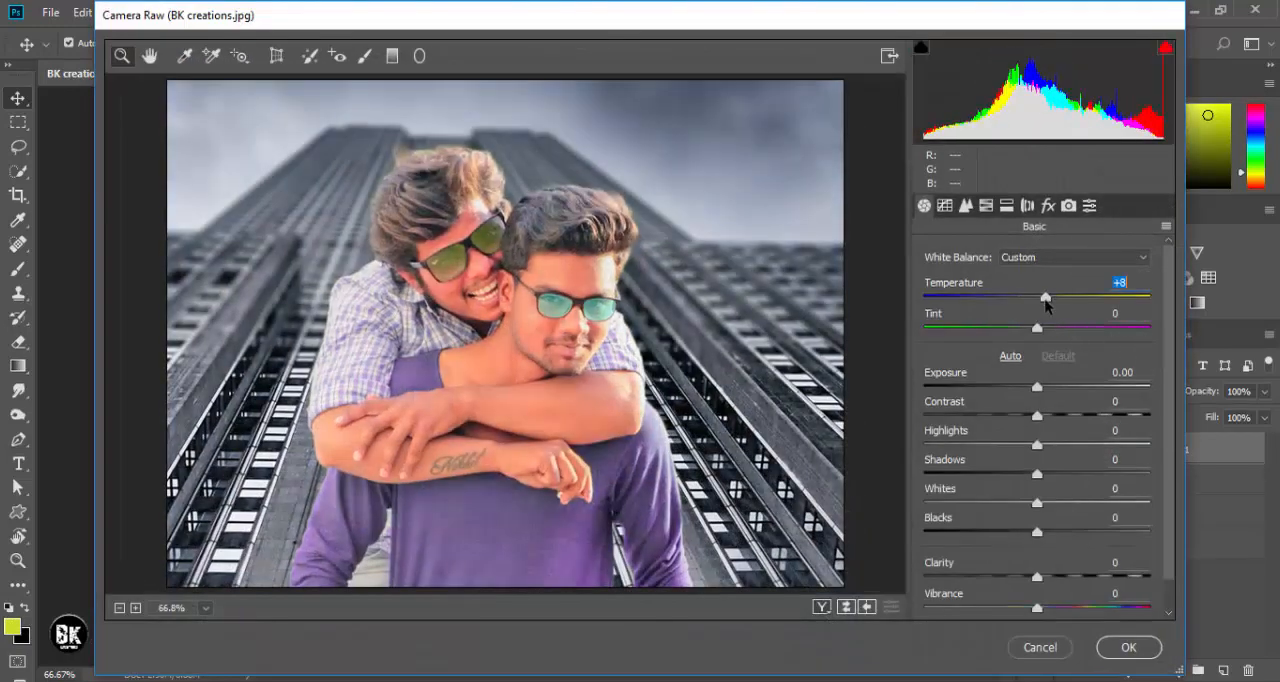
drag(1037, 418, 1039, 392)
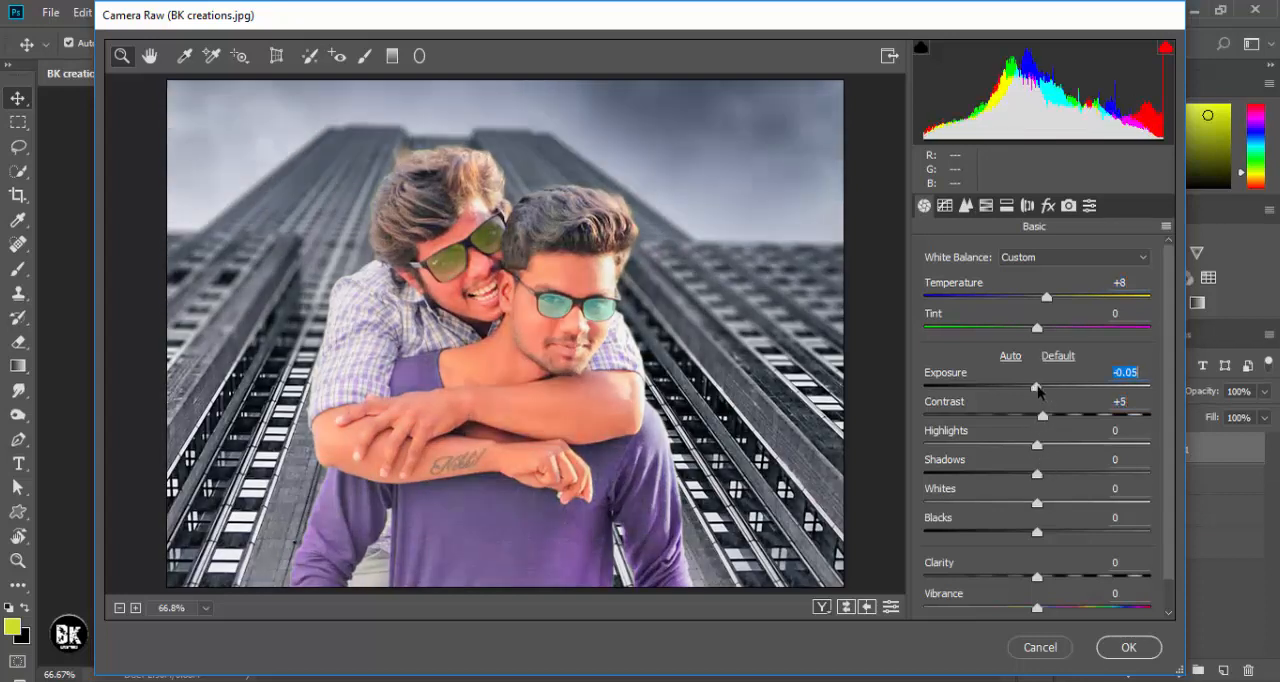
drag(1040, 449, 976, 505)
drag(1045, 532, 1066, 607)
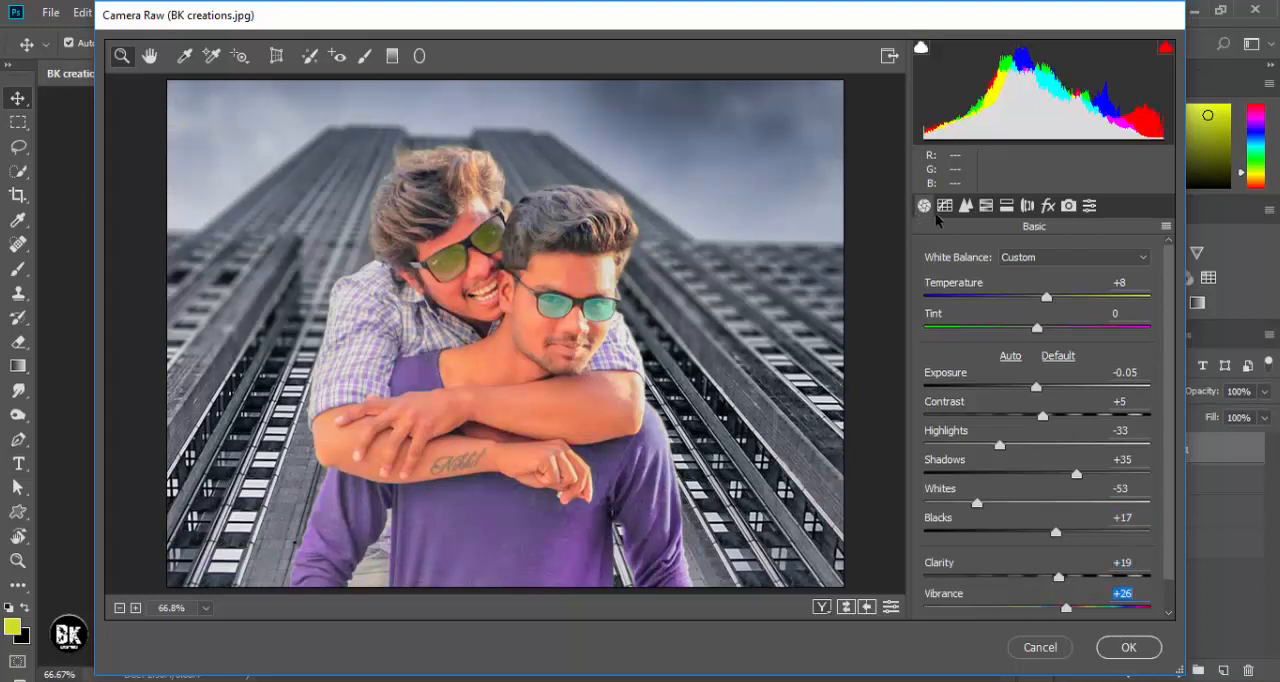
- Adjust the HSL luminance of the Oranges and Reds and the saturation of the Yellows
click(985, 205)
click(1065, 284)
drag(1043, 383, 1061, 352)
click(990, 284)
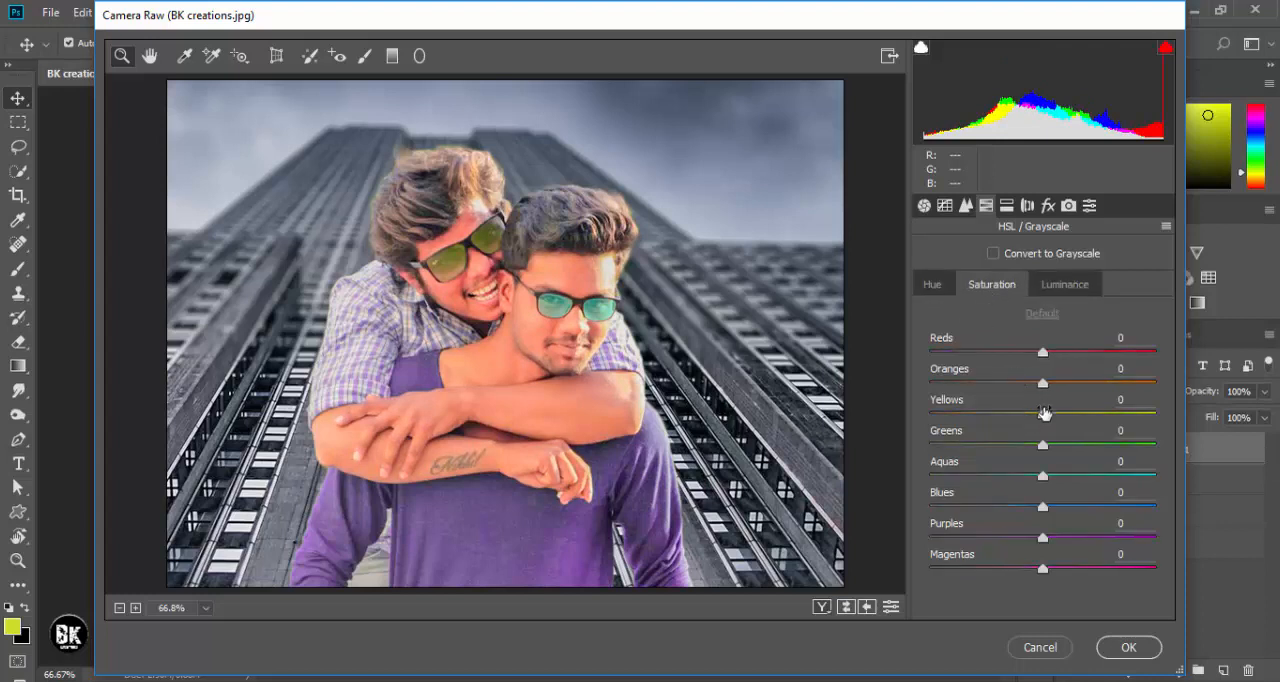
drag(1044, 416, 1093, 418)
drag(1008, 421, 1015, 428)
- Set the post-crop vignette Amount to -52 and add a graduated filter from the image's lower edge up to the crossed arms
drag(1065, 480, 982, 522)
click(1047, 205)
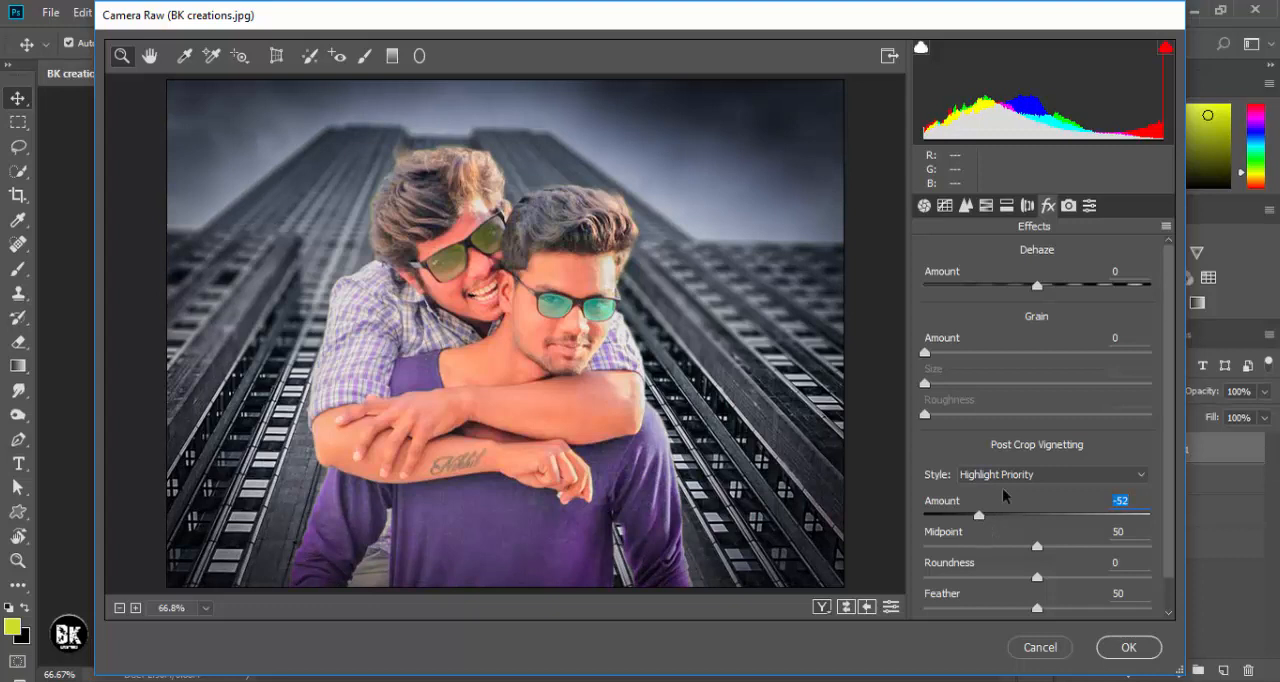
click(392, 57)
drag(504, 593, 502, 438)
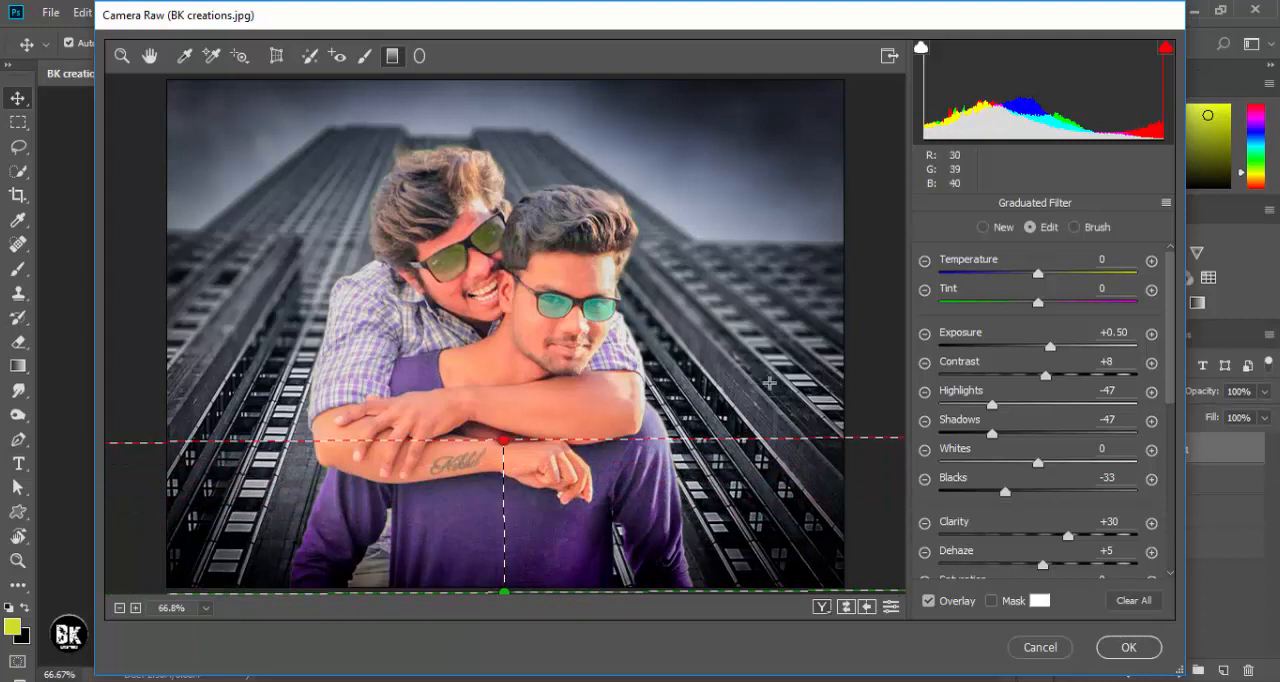
- Preview the graduated filter's mask, hide its overlay, and apply the Camera Raw adjustments
click(991, 601)
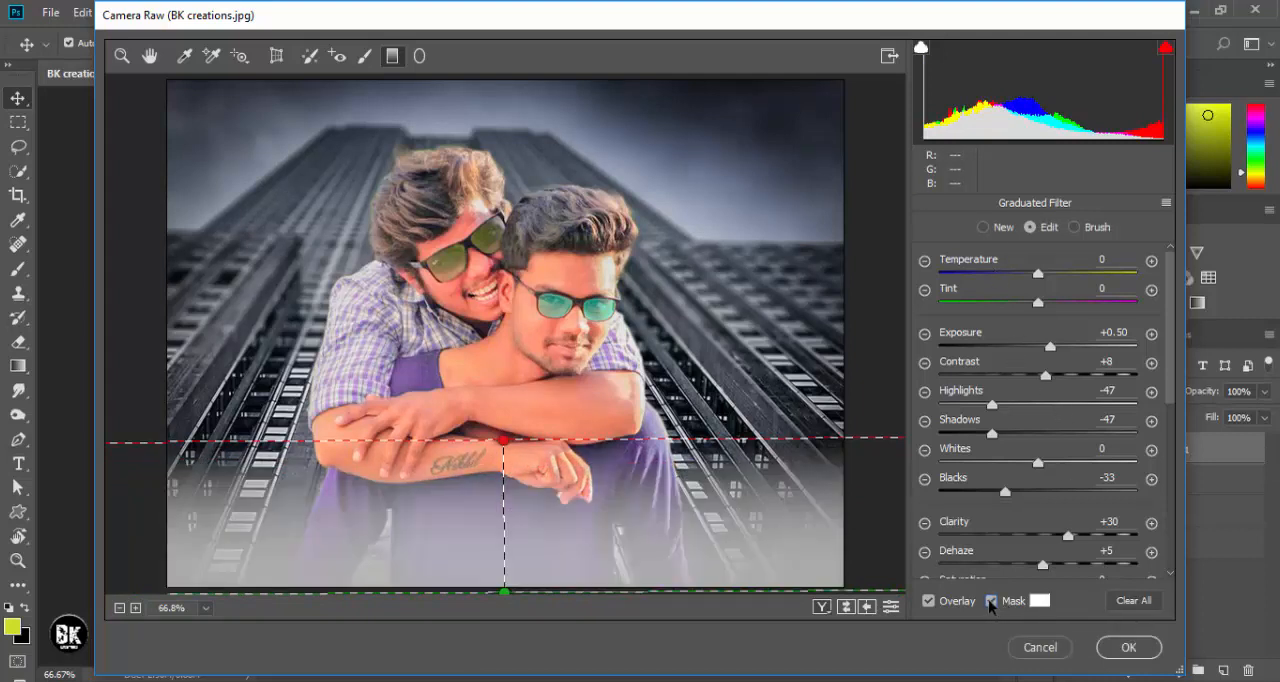
click(991, 601)
scroll(931, 600, down, 3)
click(929, 602)
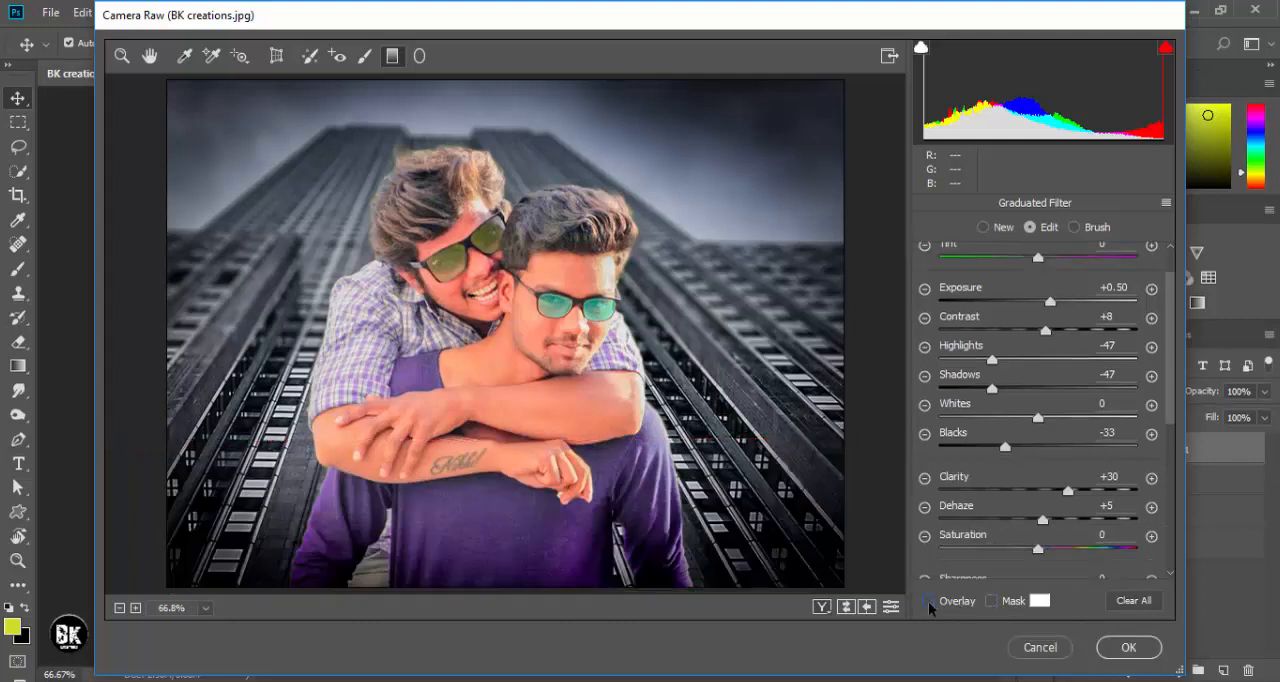
click(929, 602)
click(929, 602)
click(991, 601)
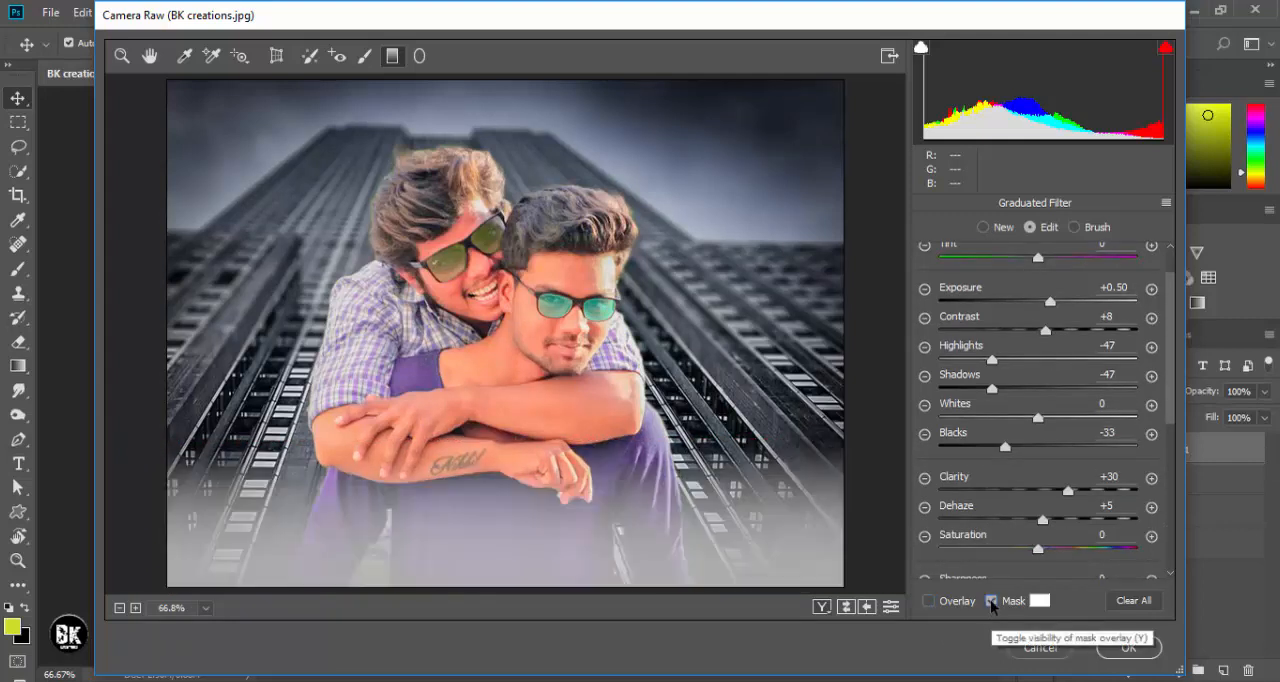
click(991, 601)
click(1128, 648)
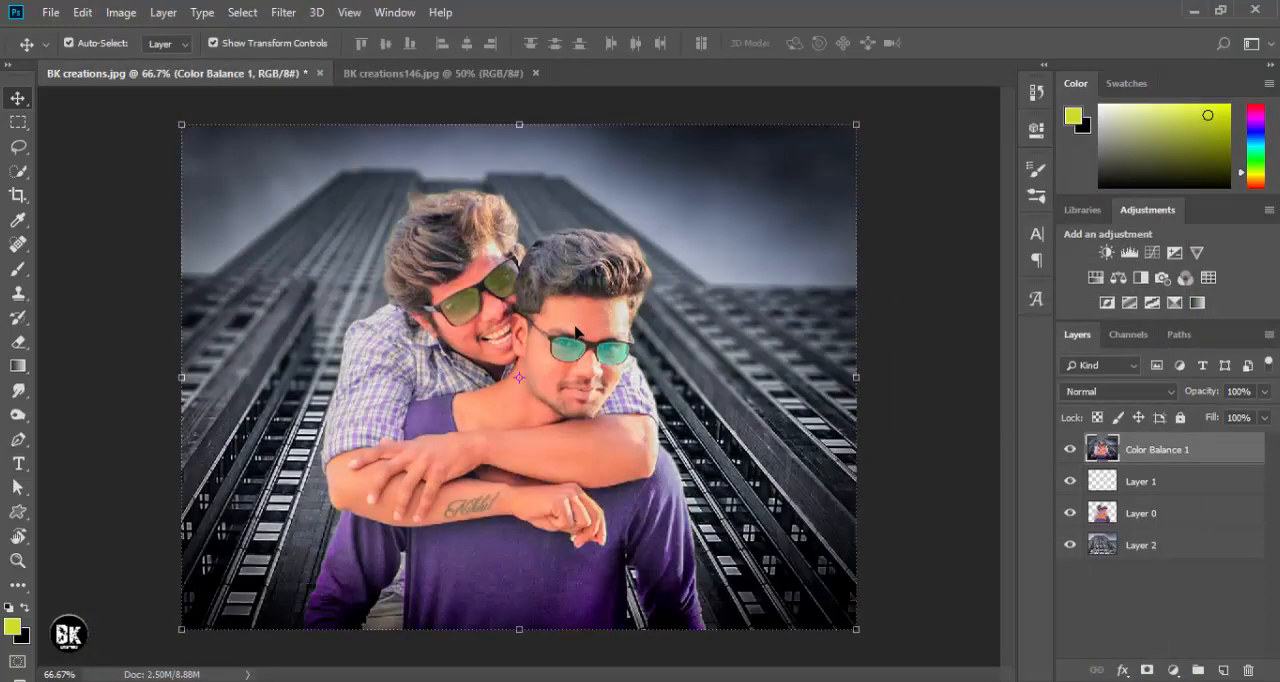
- Place the Arm Tattoo PNG File from the Tattoo png folder as a linked image over the photo and commit it
key(ctrl+plus)
key(ctrl+plus)
key(ctrl+minus)
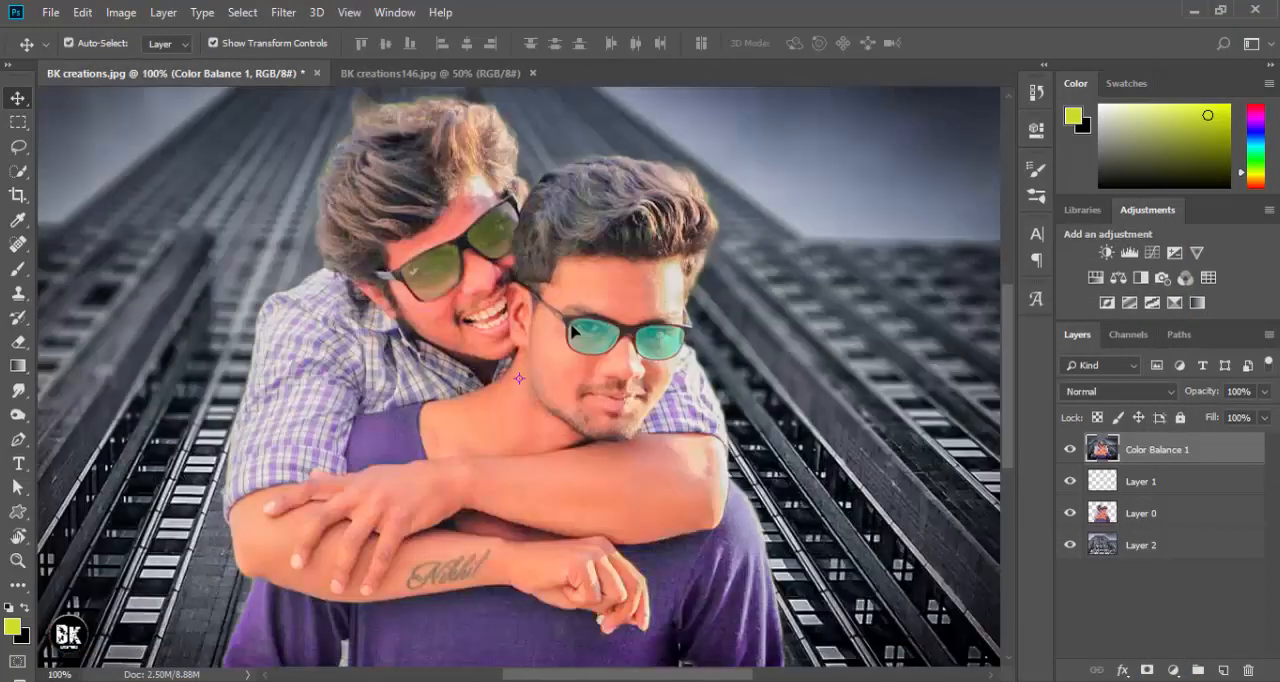
scroll(567, 330, down, 1)
click(50, 12)
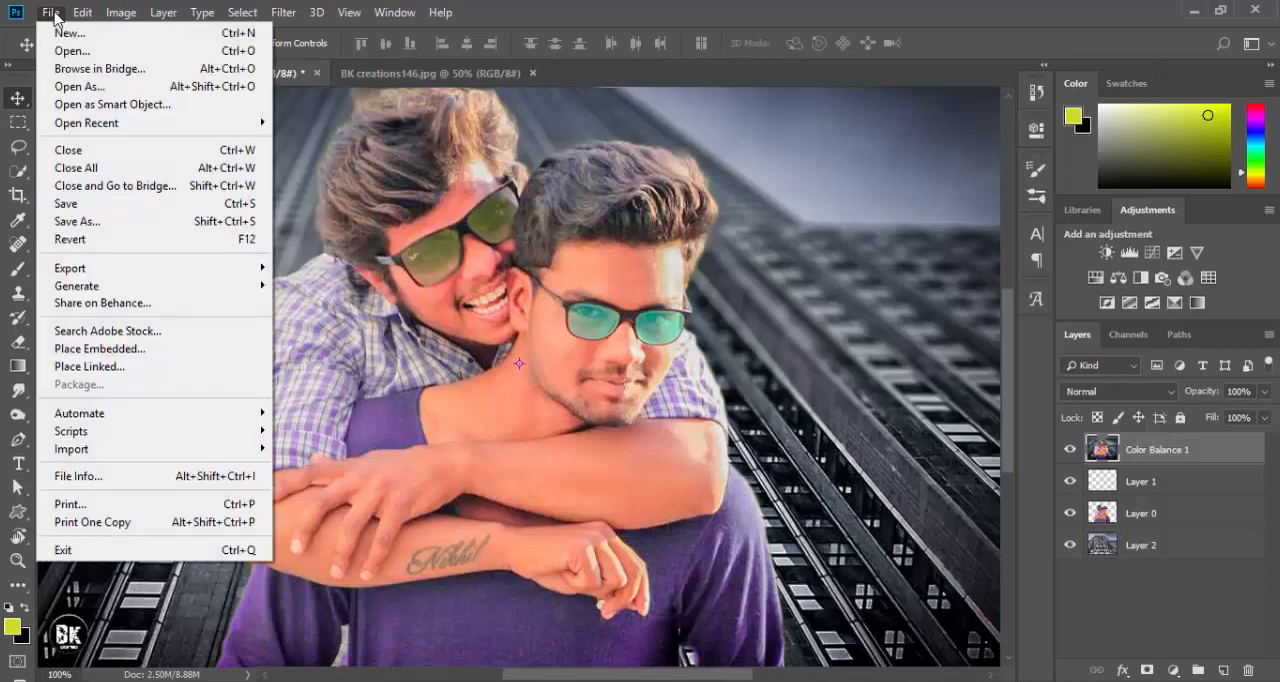
click(105, 366)
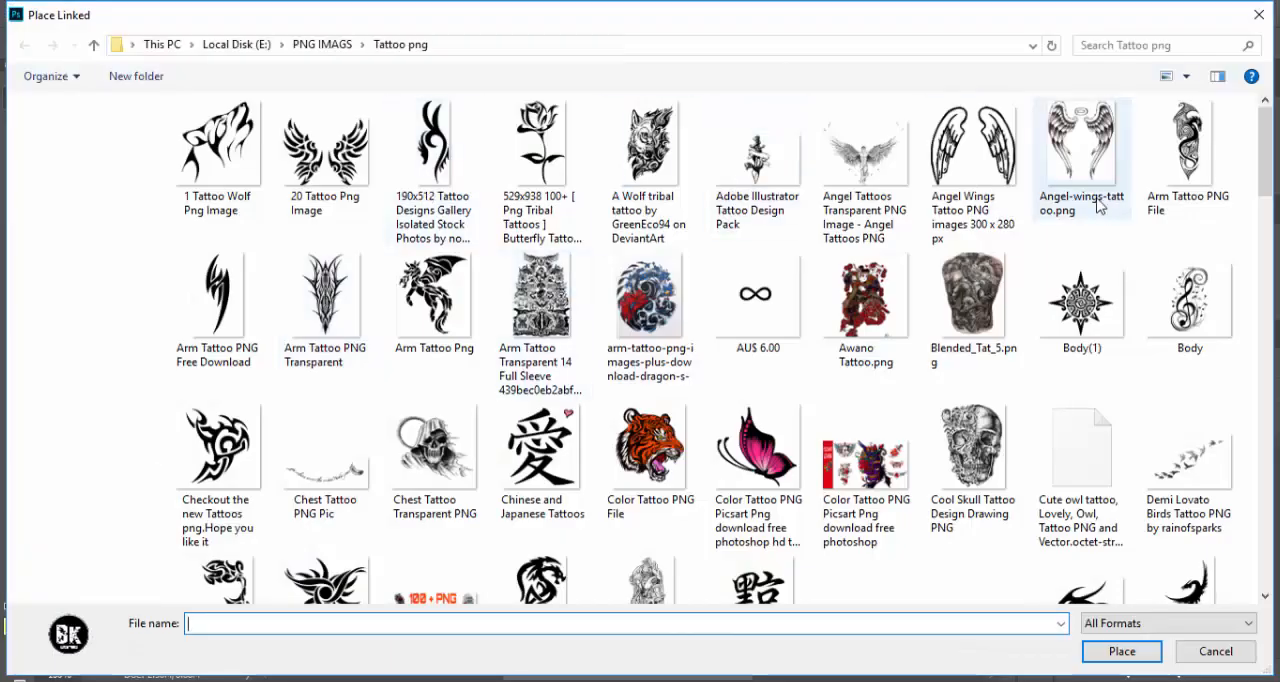
double_click(1188, 148)
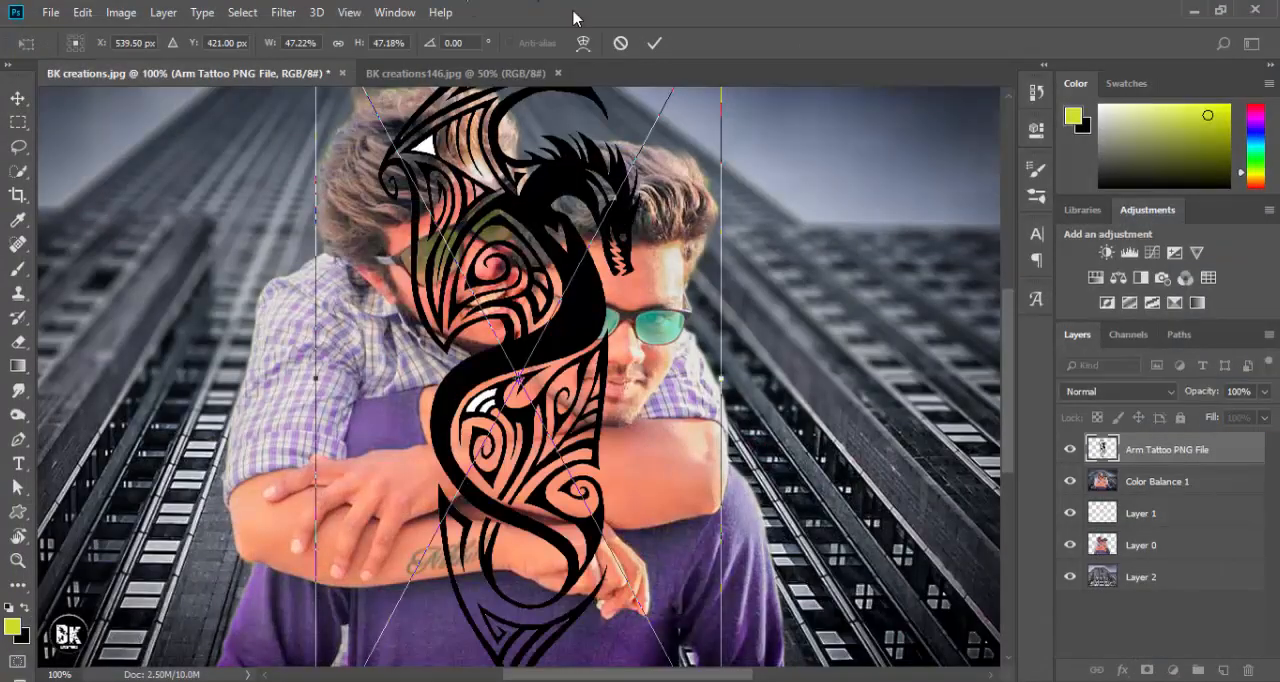
click(654, 43)
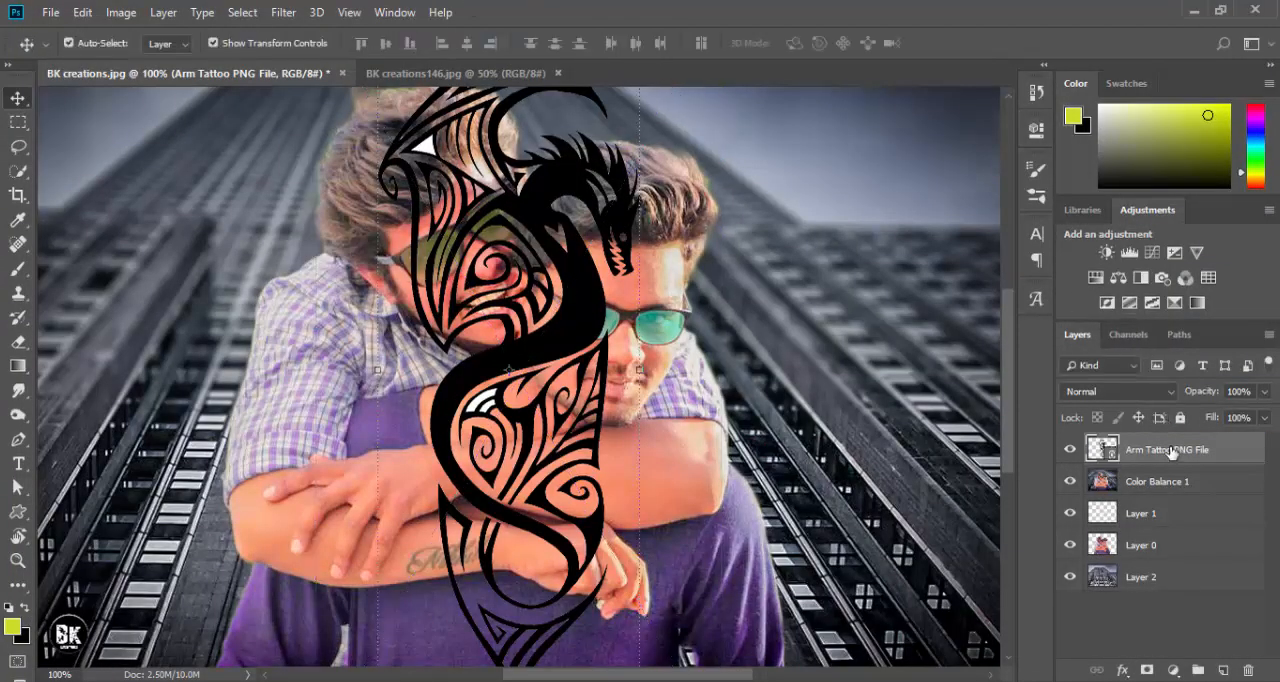
- Rasterize the Arm Tattoo PNG File layer
right_click(1094, 452)
click(975, 350)
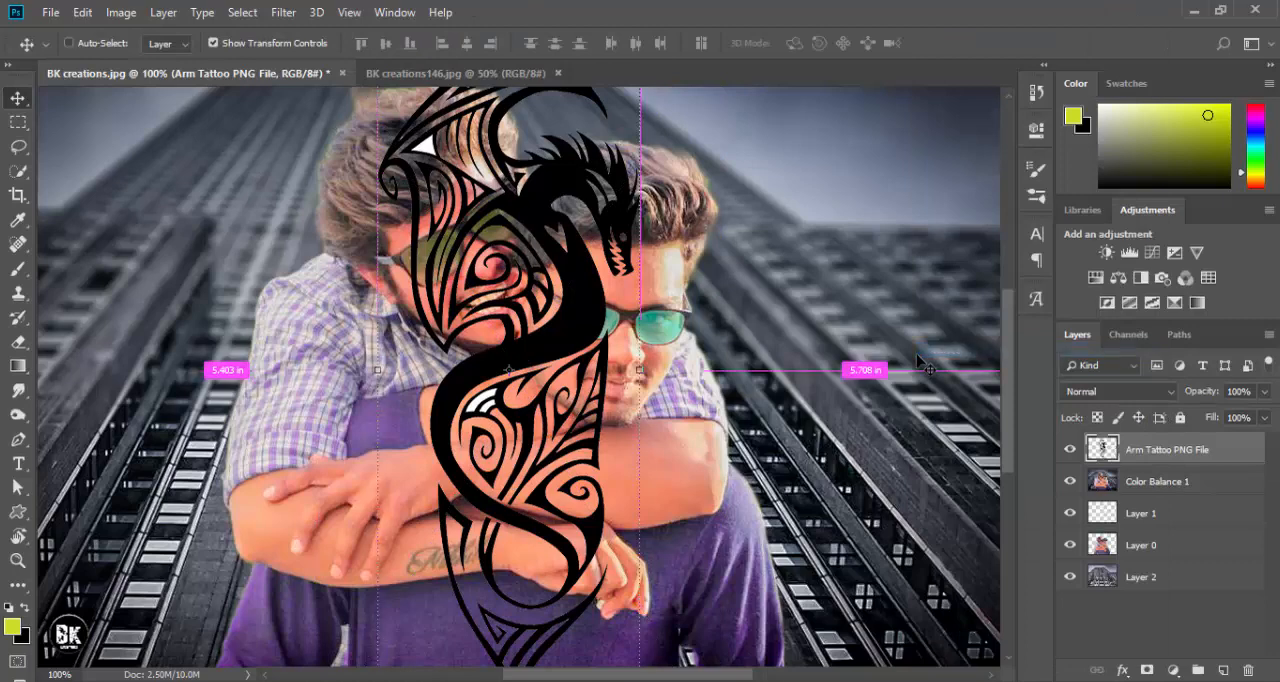
key(ctrl+0)
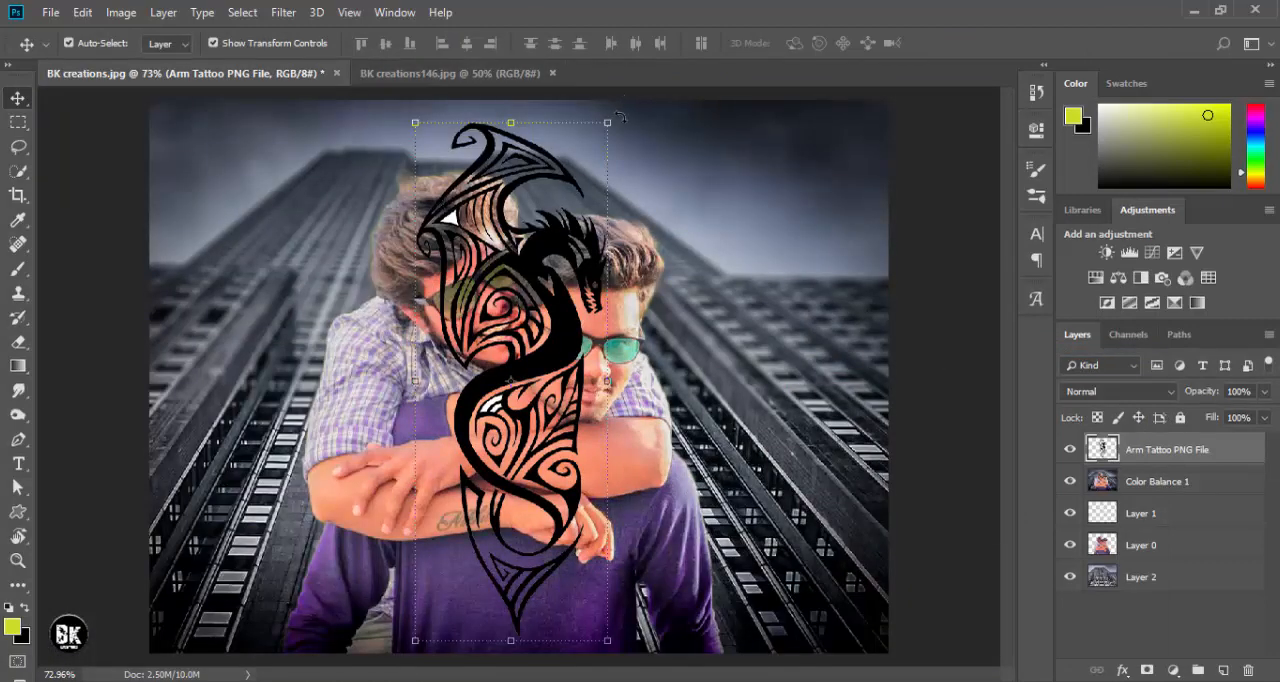
- Rotate the dragon tattoo to about 85° and scale it to about 35%, placing it over the upper crossed forearm
drag(620, 118, 782, 469)
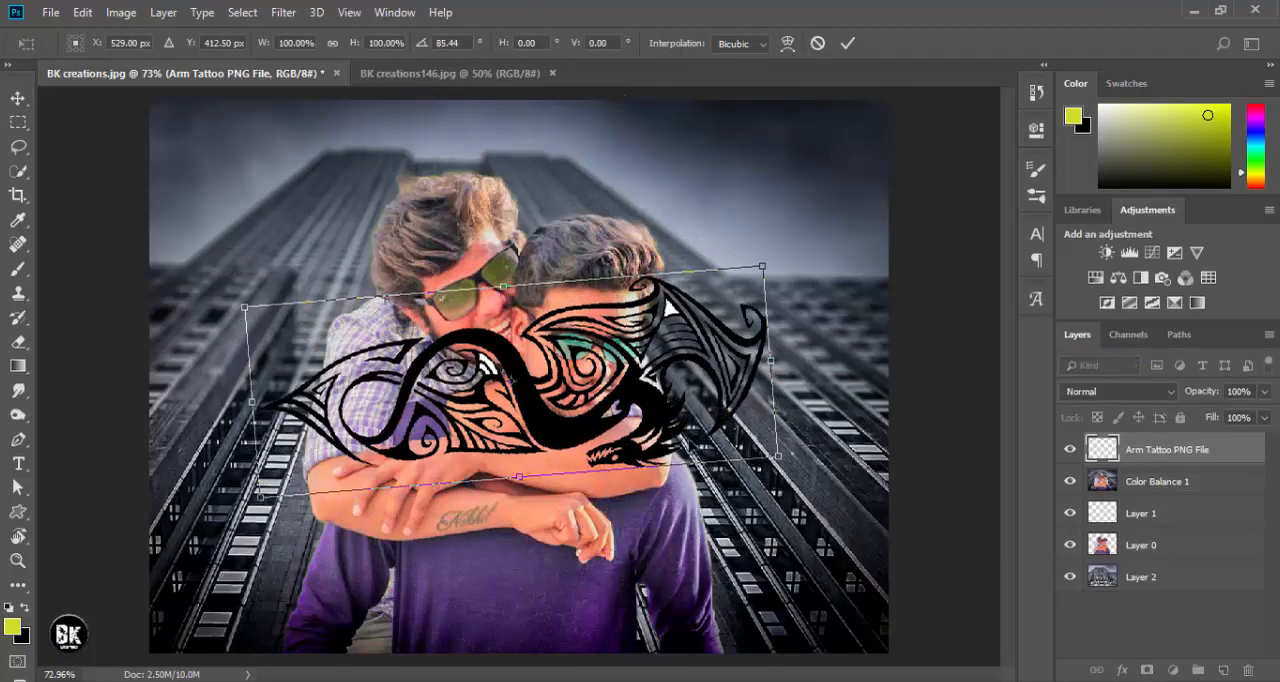
drag(762, 268, 652, 318)
drag(571, 388, 598, 430)
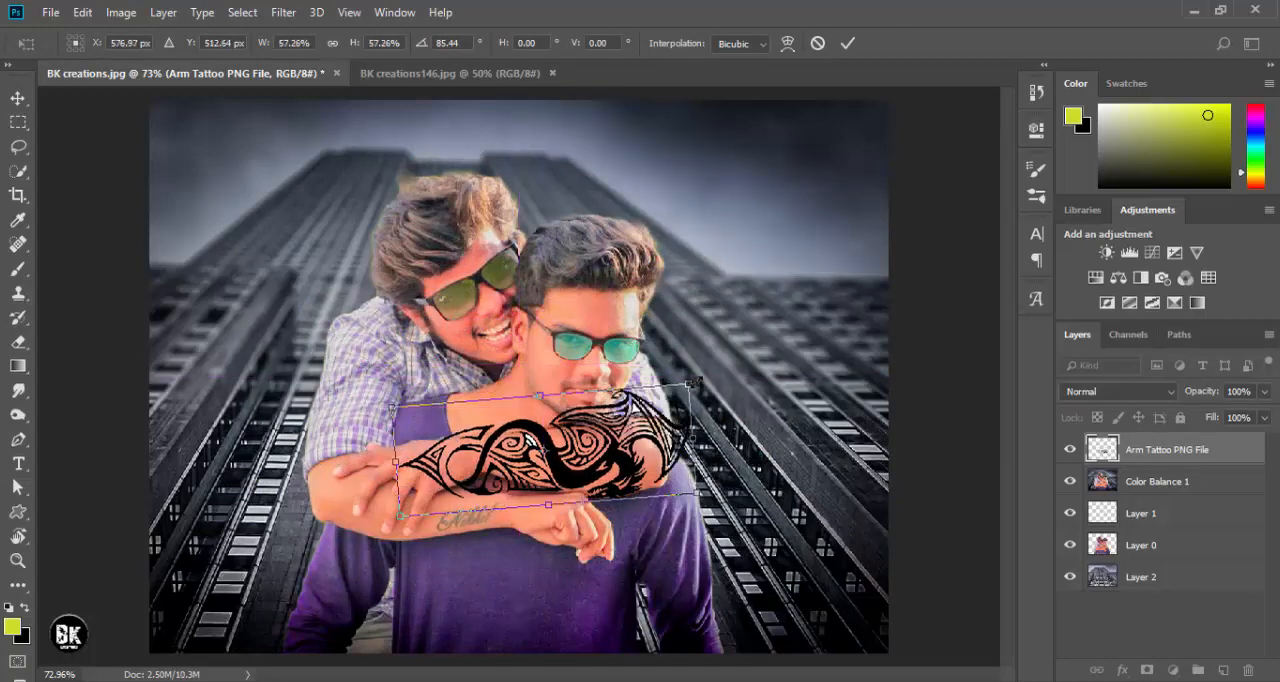
drag(682, 384, 640, 417)
drag(600, 444, 619, 455)
key(ctrl+plus)
key(ctrl+plus)
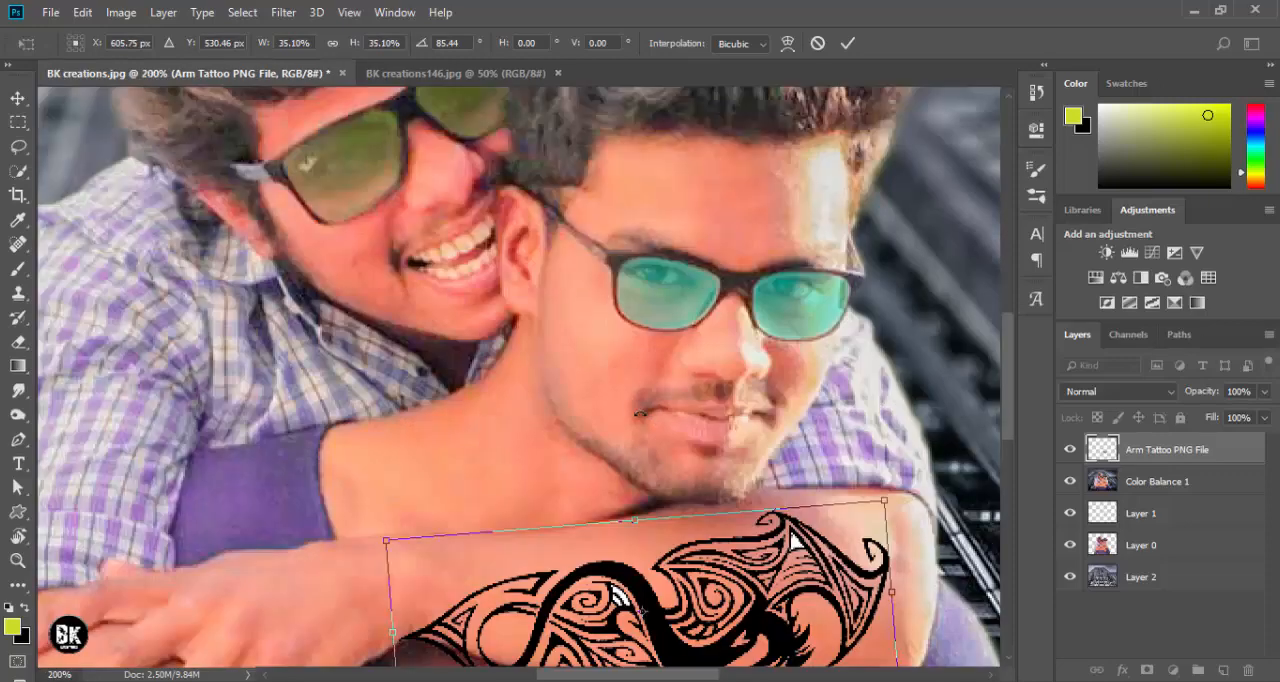
- Fine-position the tattoo between the wrist and elbow of the upper forearm and commit the transformation
drag(790, 540, 579, 368)
drag(682, 326, 649, 358)
double_click(537, 437)
drag(547, 452, 535, 454)
- Blend the Arm Tattoo PNG File layer into the skin with Multiply mode at 53% opacity
click(1135, 392)
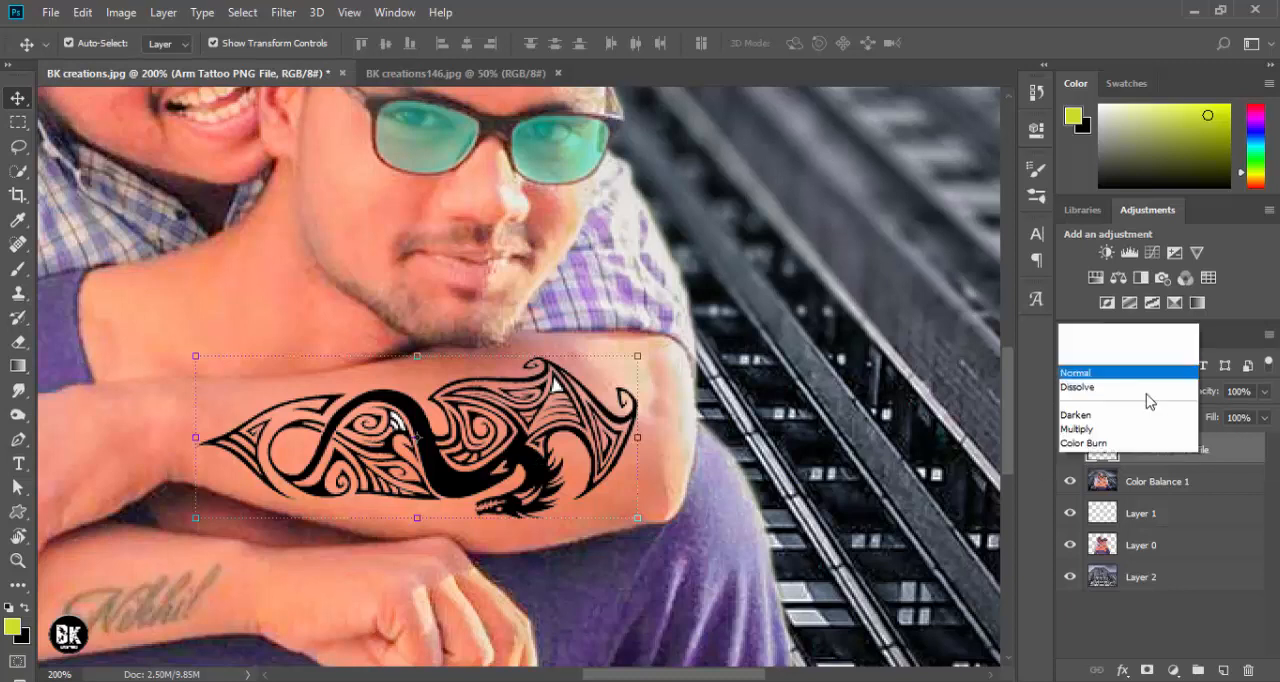
click(1105, 70)
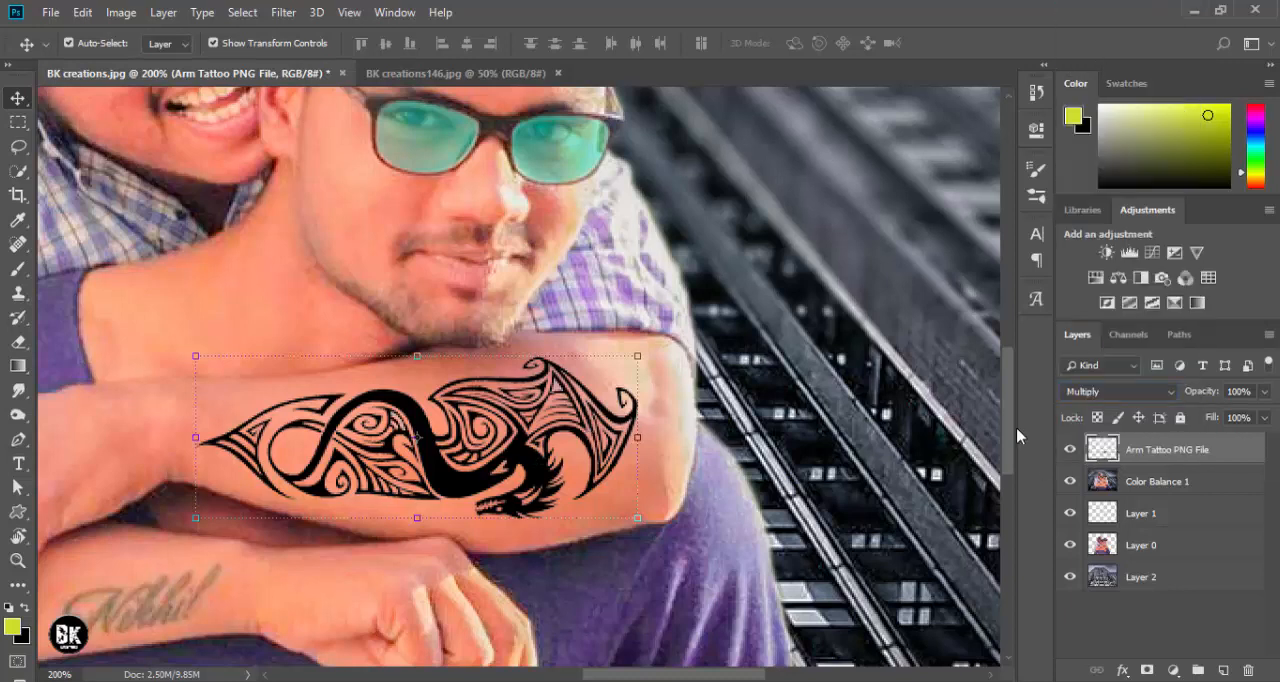
drag(1203, 392, 1160, 401)
key(ctrl+0)
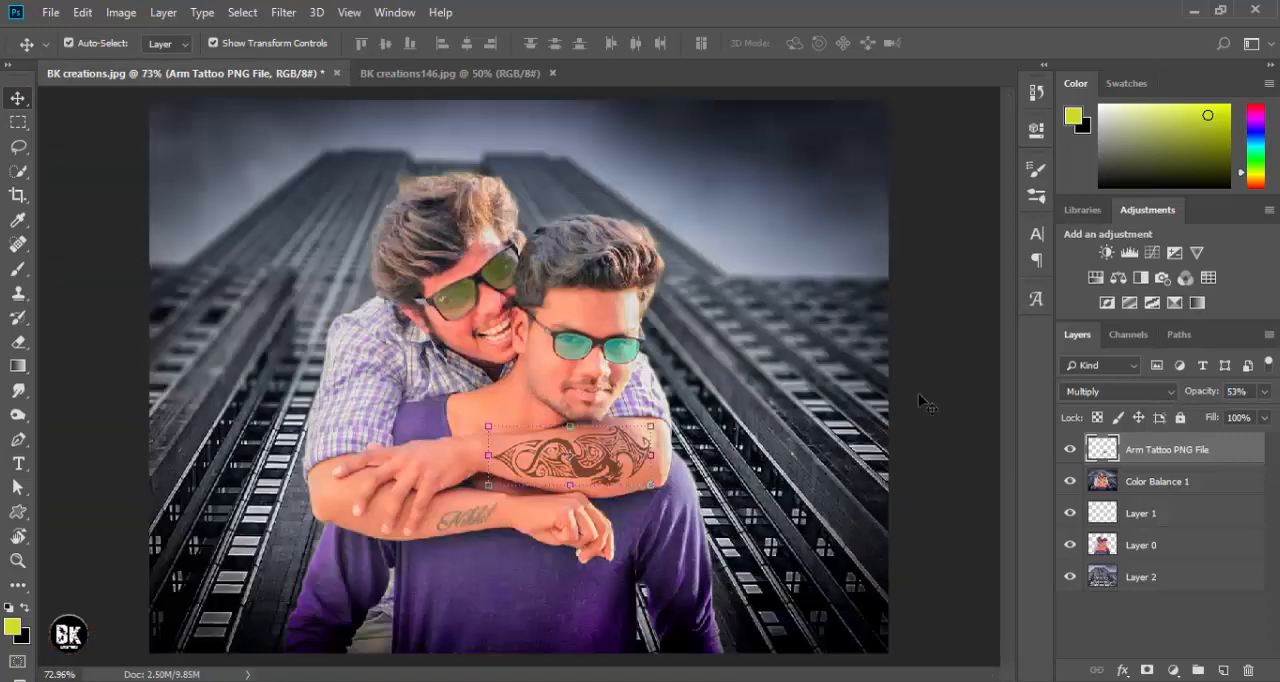
click(956, 358)
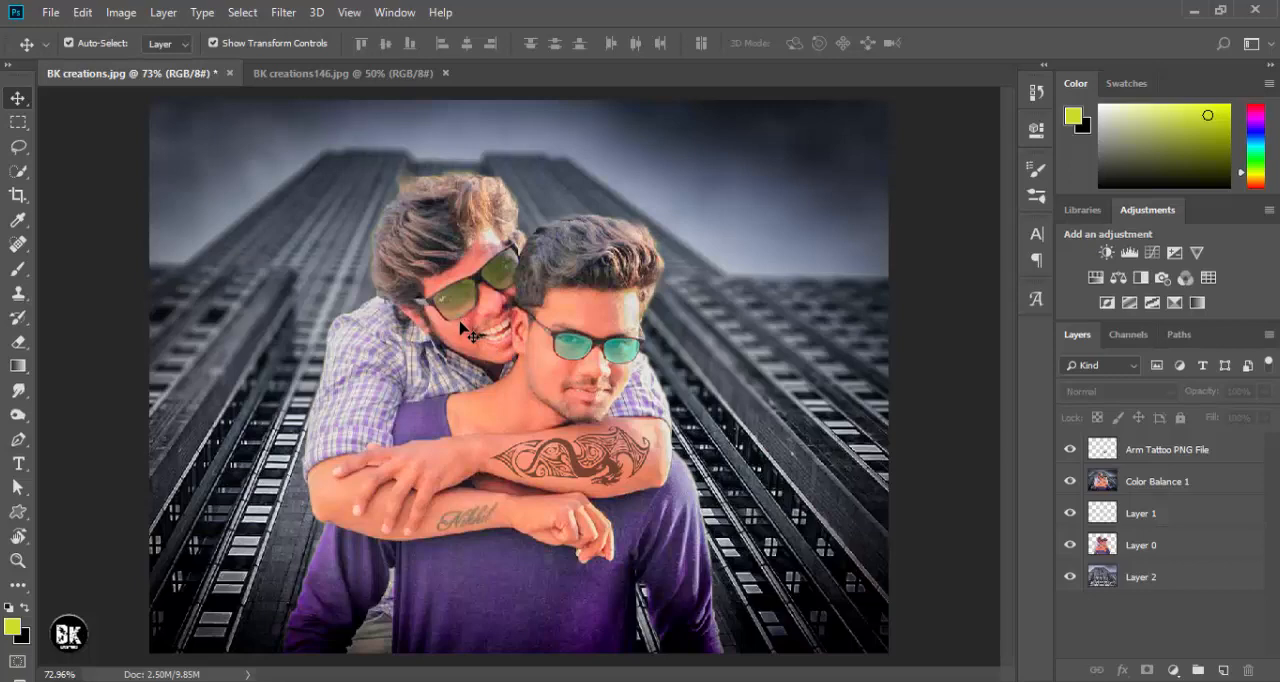
- Select the Color Balance 1 layer and duplicate it
key(ctrl+plus)
key(ctrl+plus)
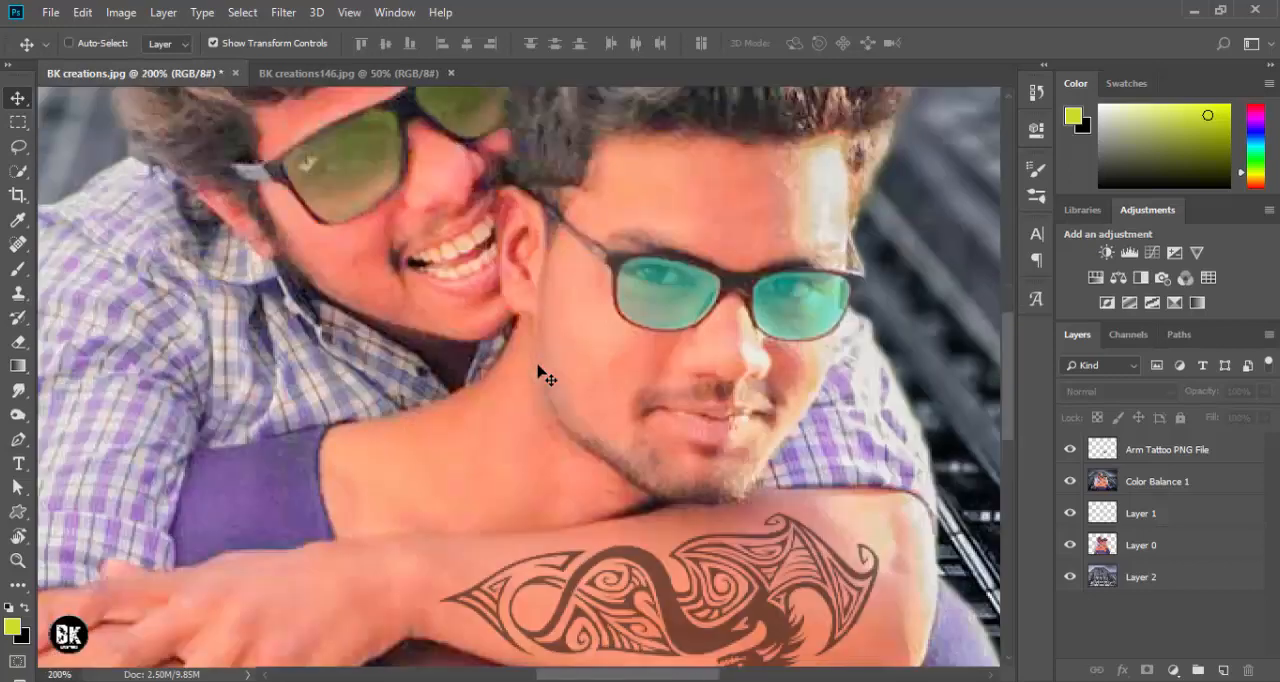
drag(606, 264, 624, 352)
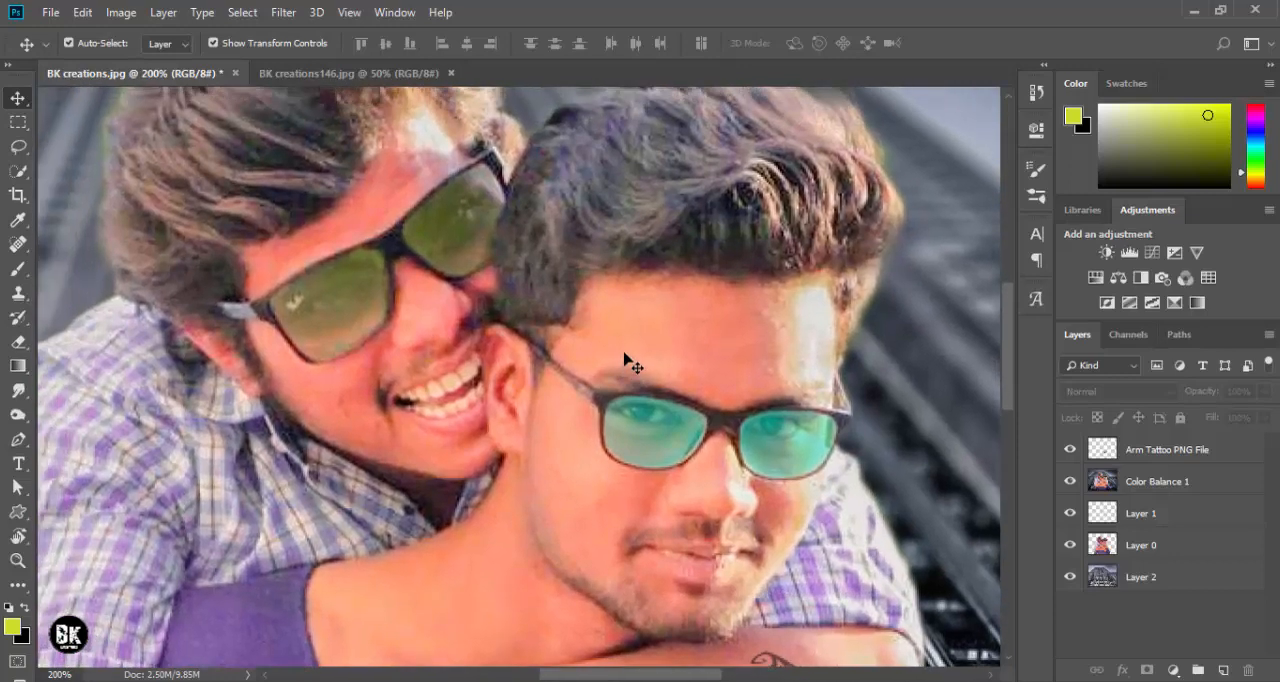
click(612, 331)
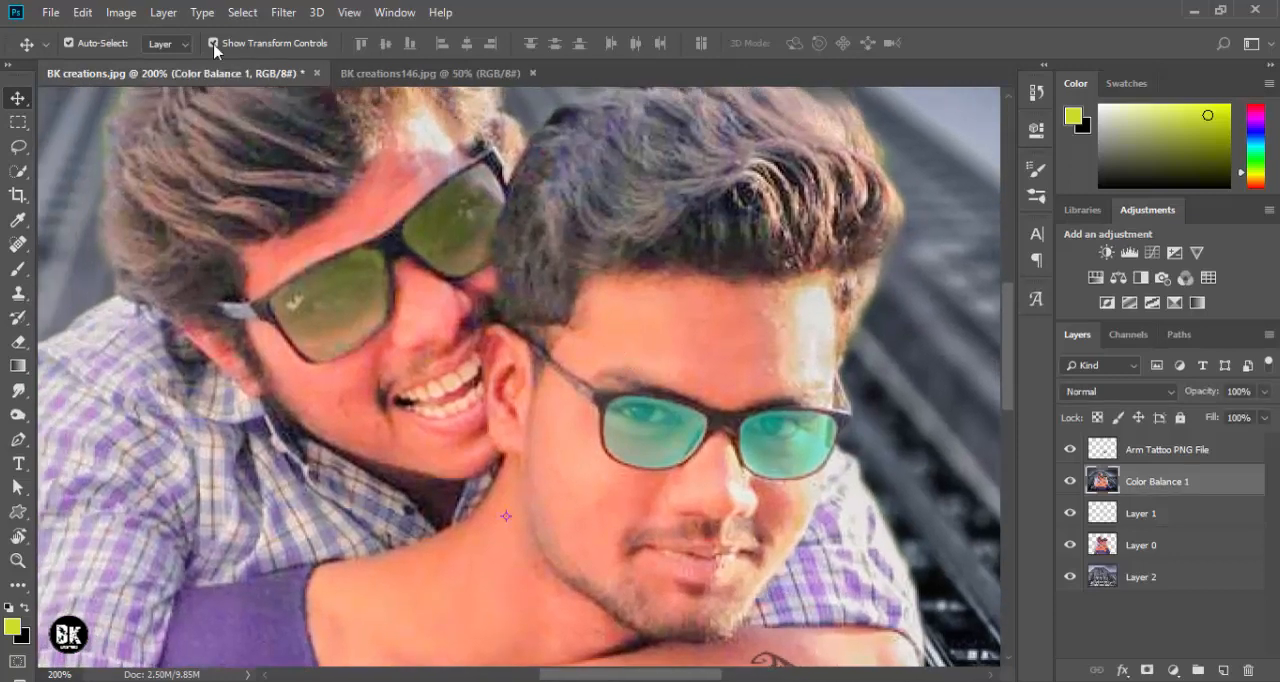
click(283, 12)
click(1225, 483)
drag(1220, 489, 1223, 670)
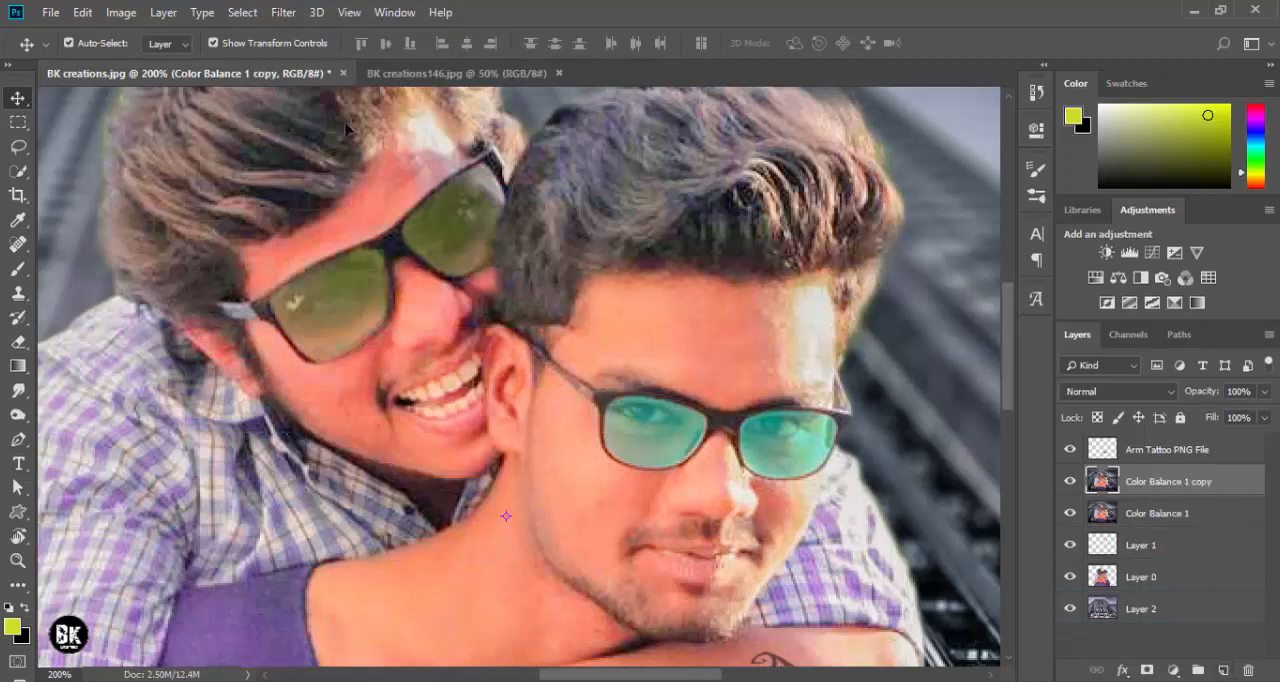
- Apply a High Pass filter with a 1.1-pixel radius to the duplicated Color Balance 1 layer
click(287, 12)
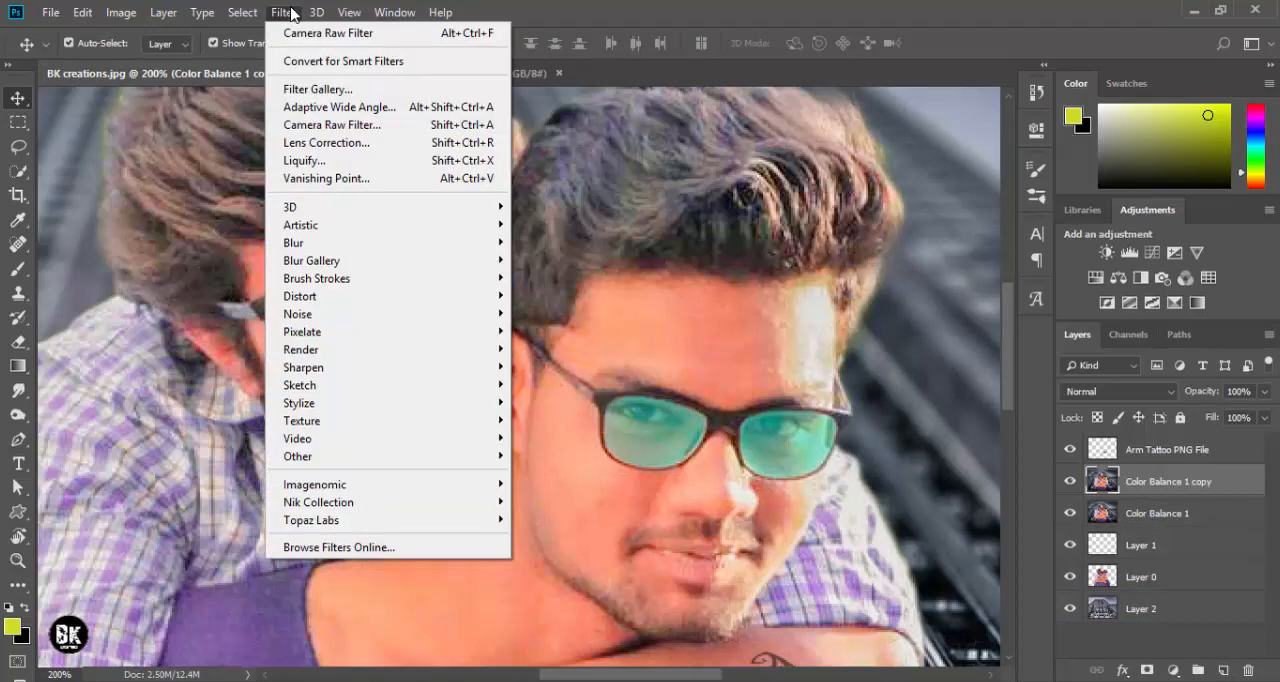
mouse_move(316, 12)
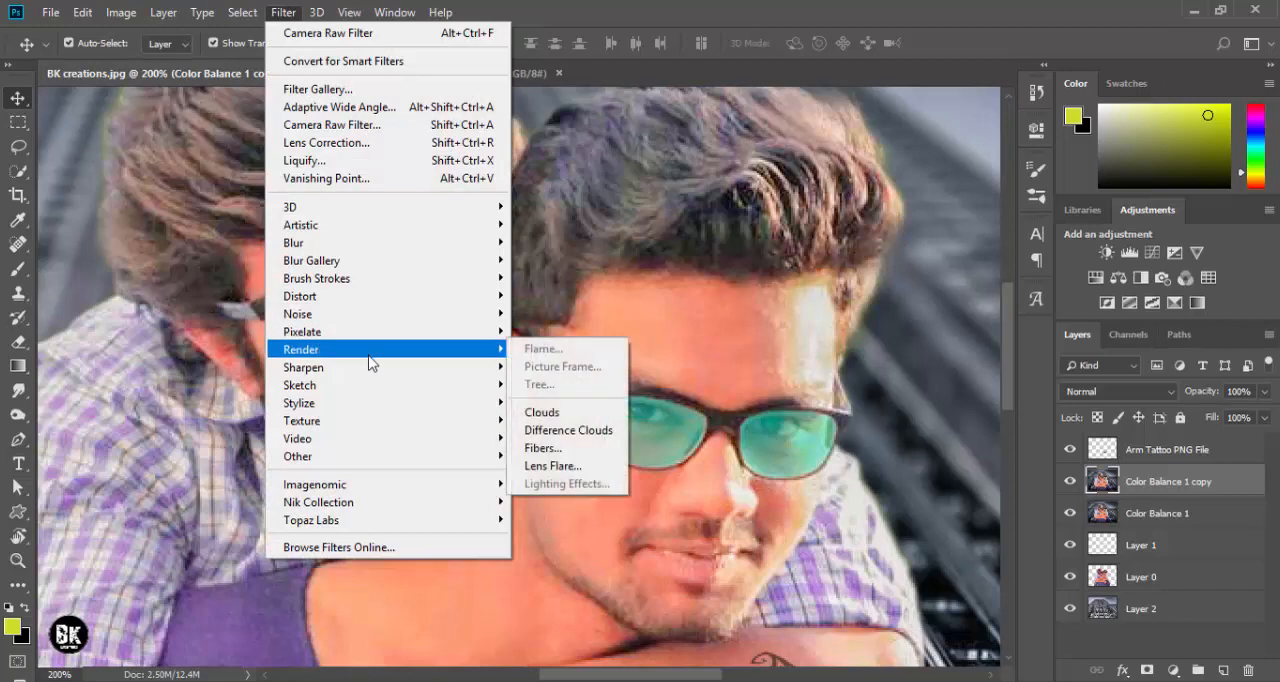
mouse_move(377, 457)
click(554, 475)
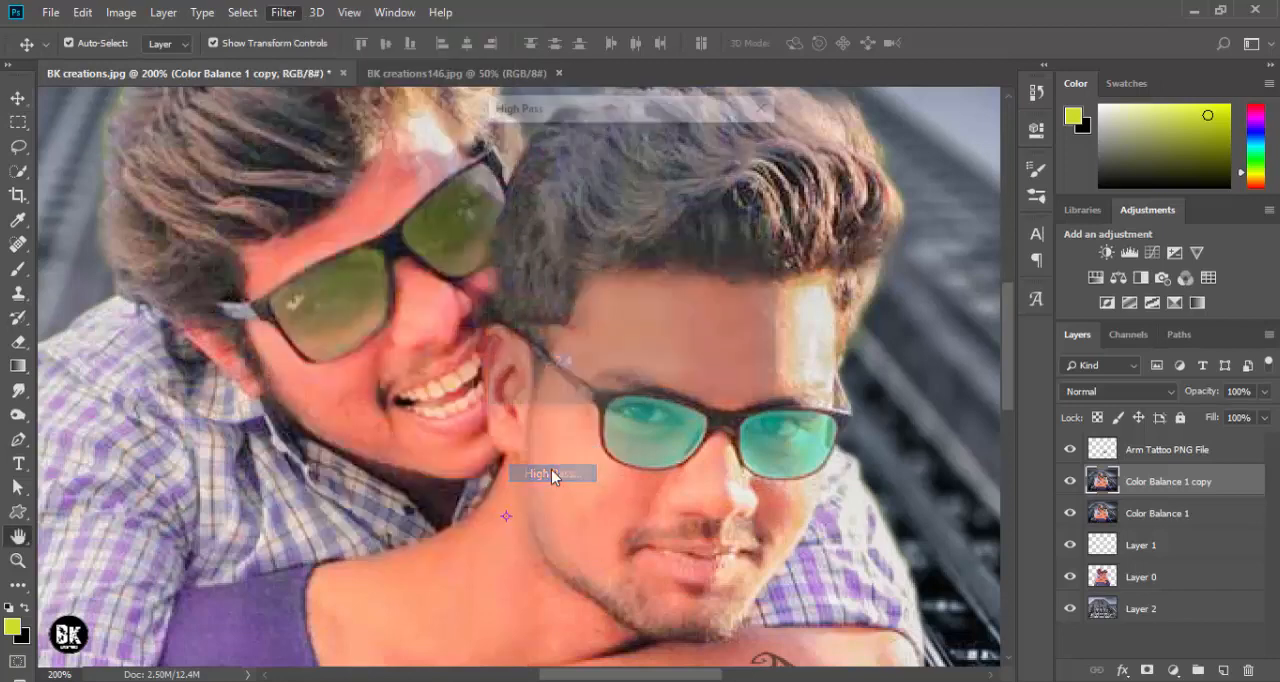
drag(600, 114, 916, 55)
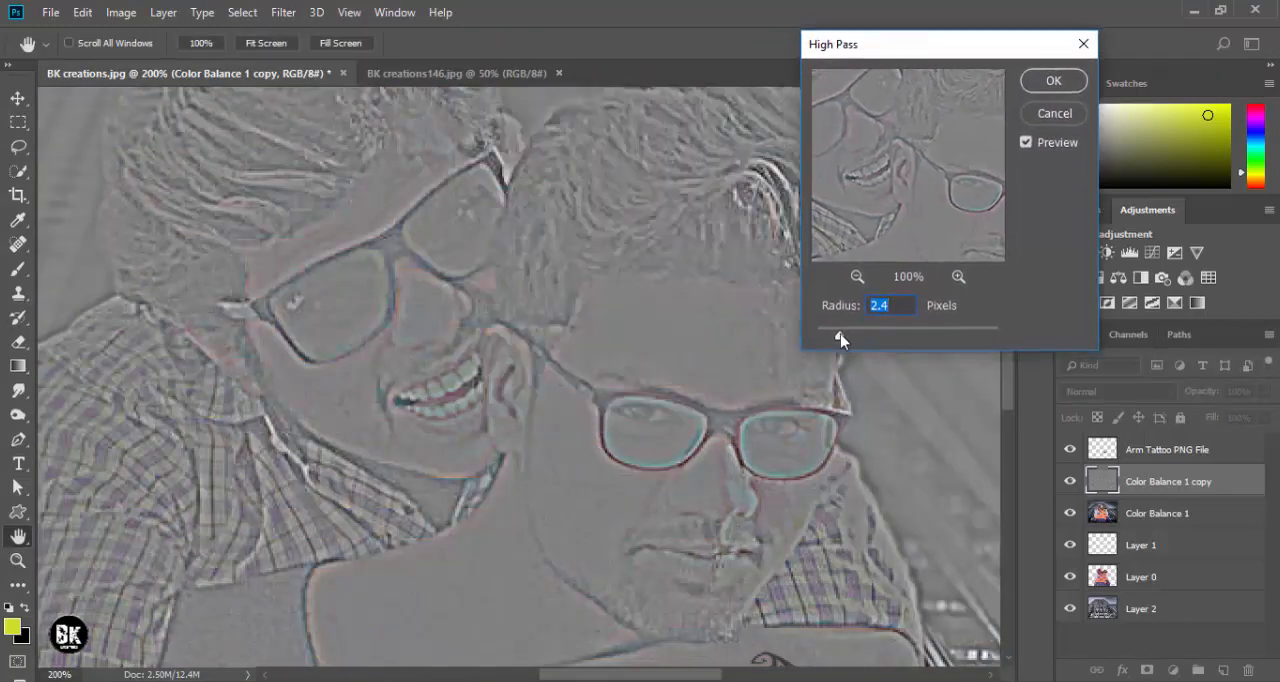
drag(840, 340, 827, 340)
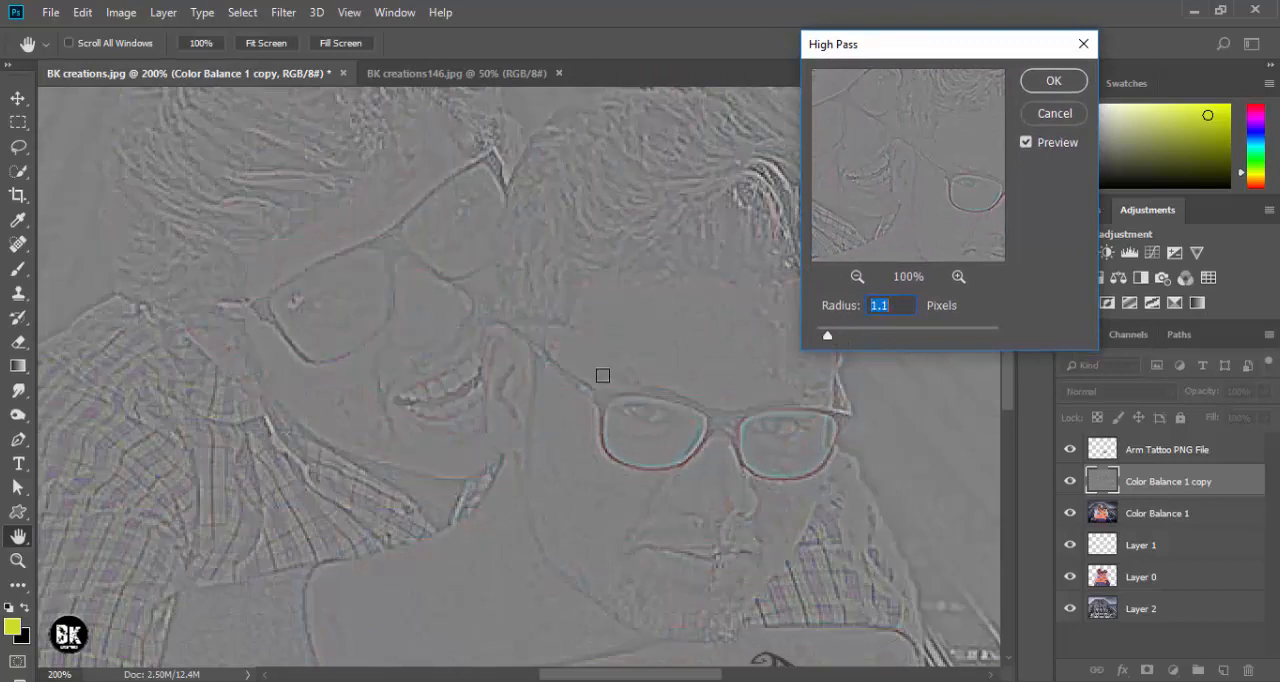
key(ctrl+0)
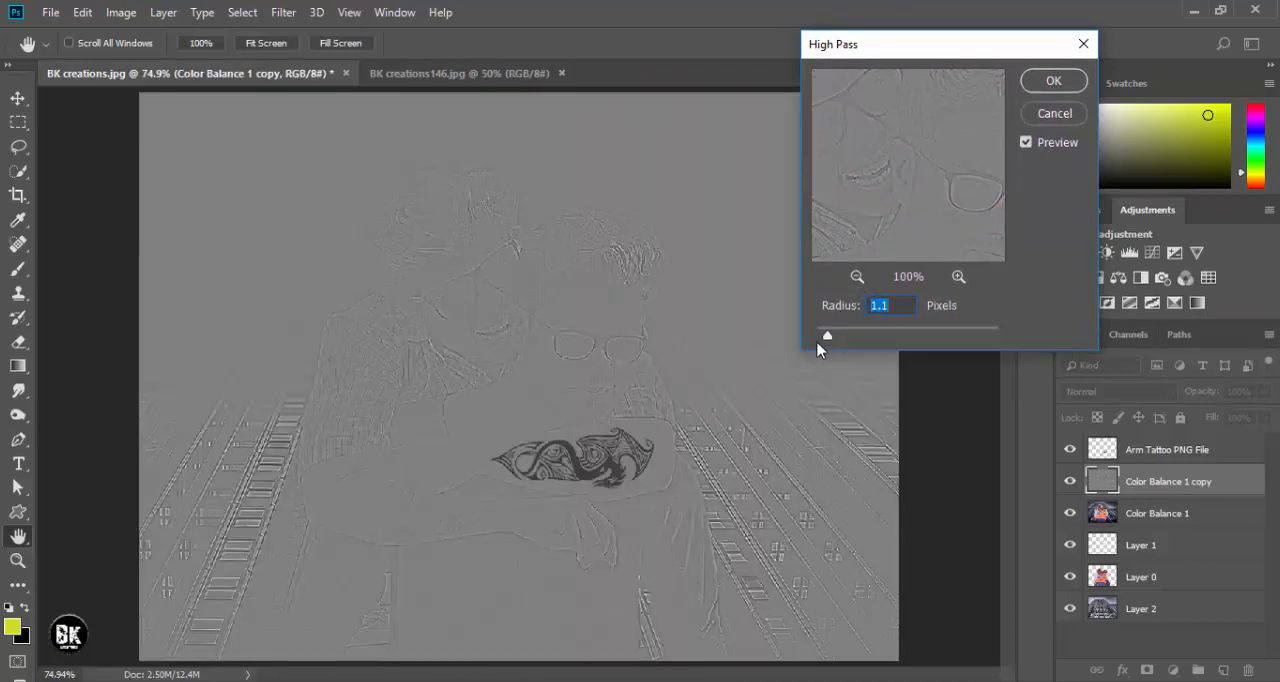
click(1043, 86)
- Try blend modes from Screen through Overlay and Subtract to Luminosity on the high-pass layer
click(1133, 392)
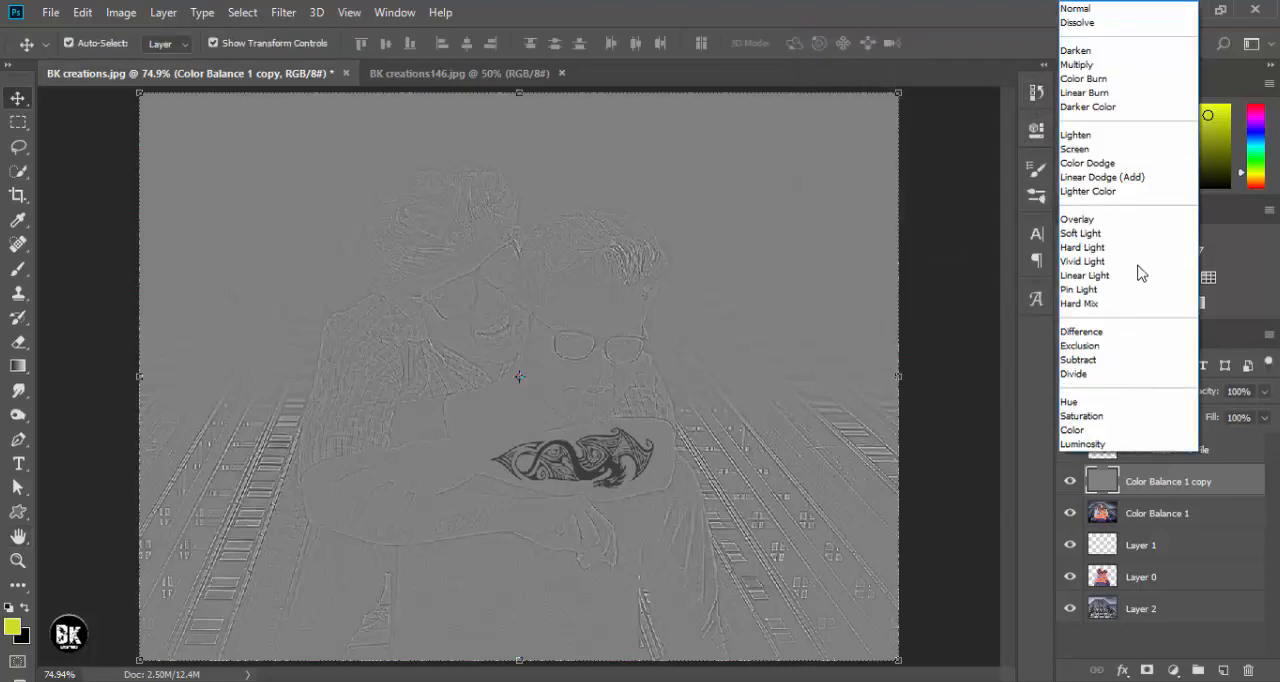
click(1078, 148)
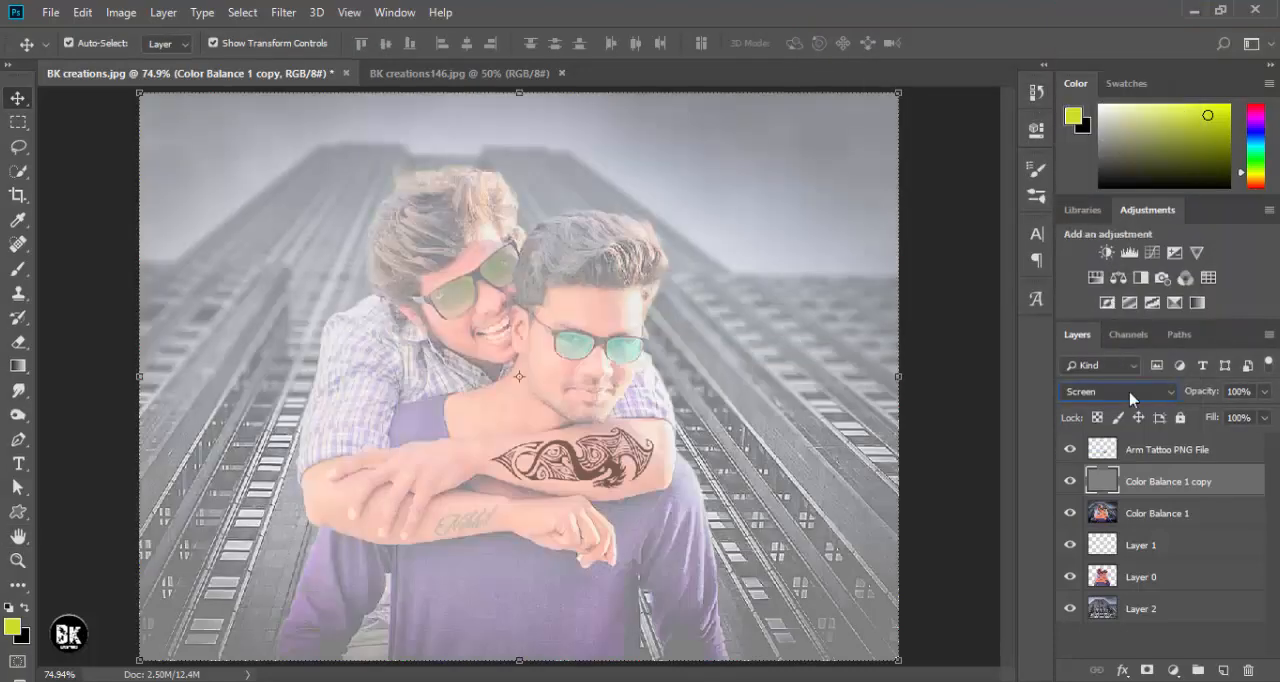
scroll(1133, 395, down, 3)
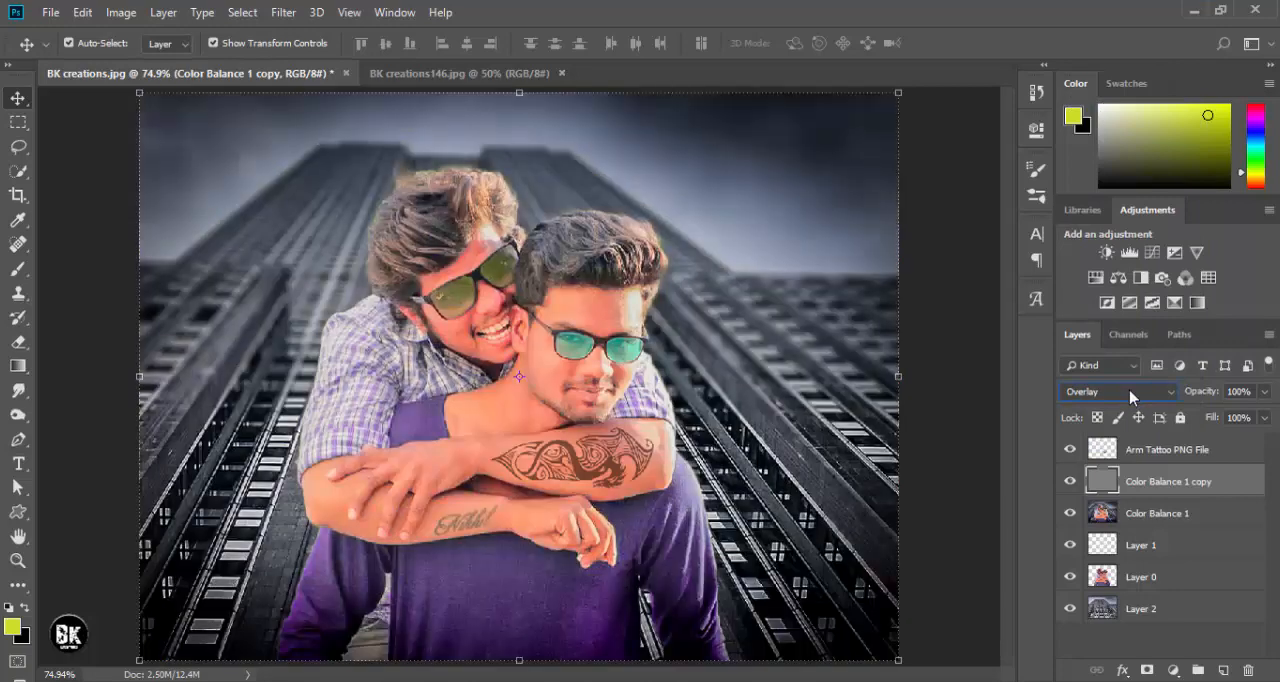
scroll(1131, 397, down, 3)
scroll(1131, 397, down, 4)
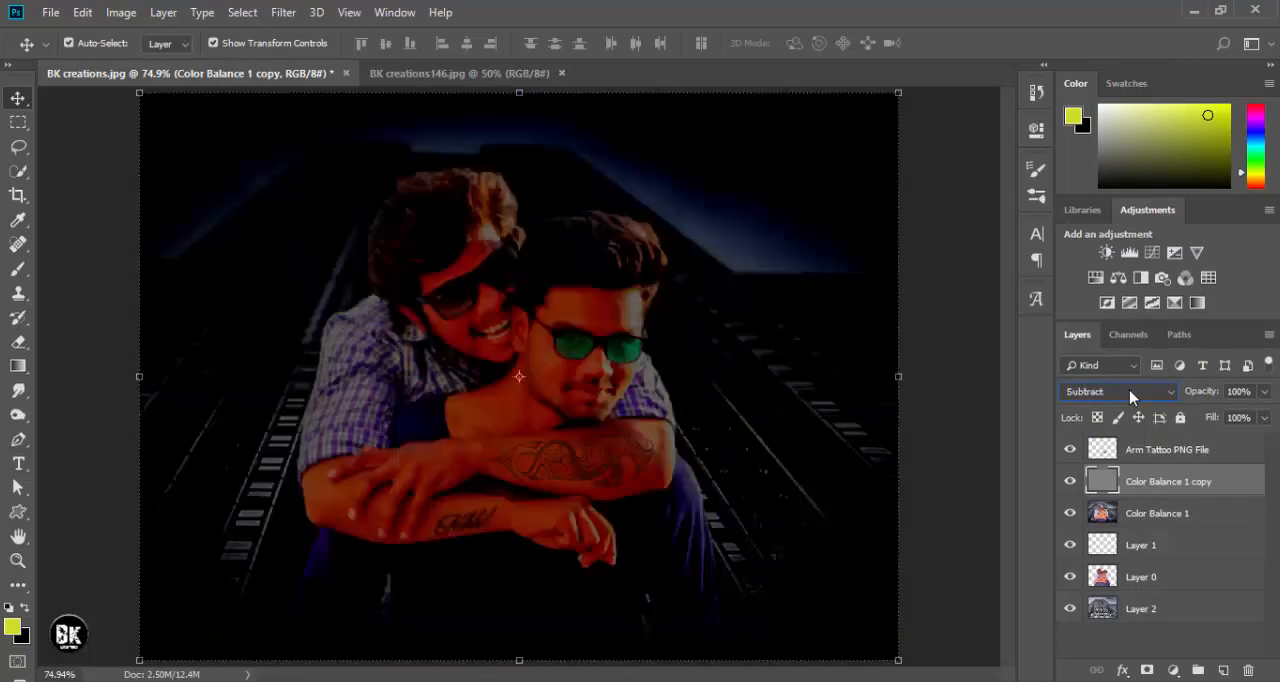
scroll(1131, 397, down, 2)
scroll(1131, 397, down, 1)
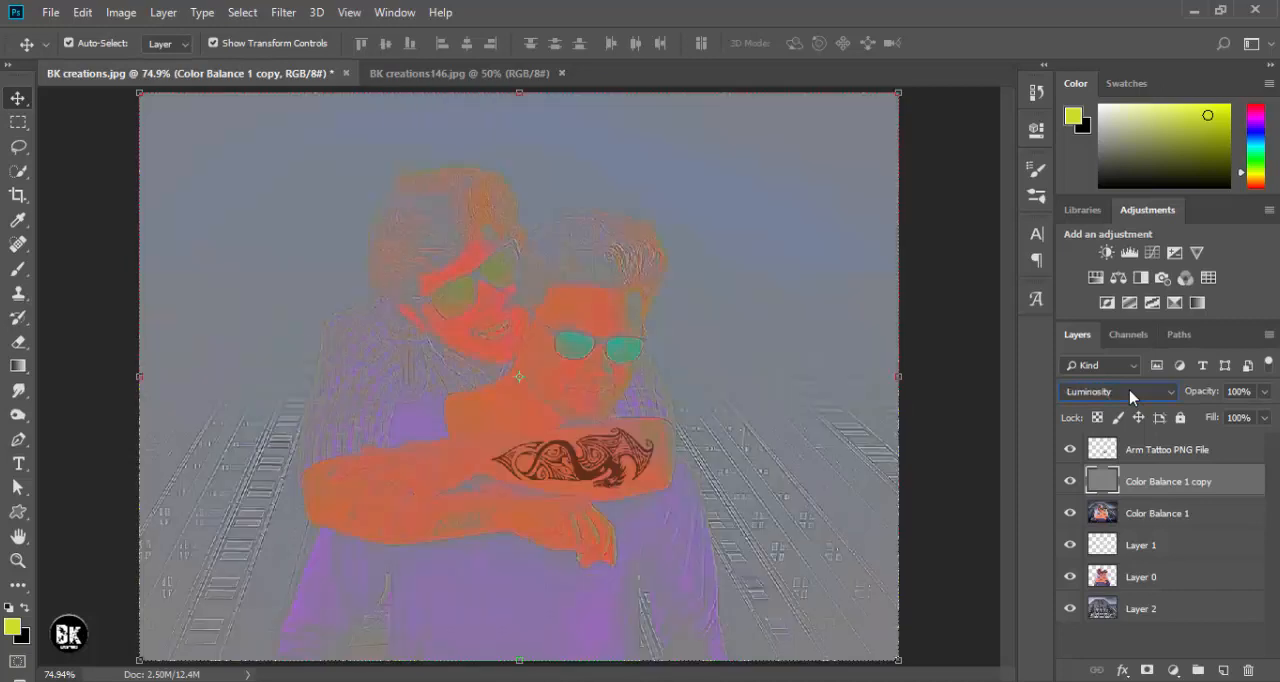
- Set the high-pass layer's blend mode to Overlay, comparing the photo with and without the layer
click(1131, 393)
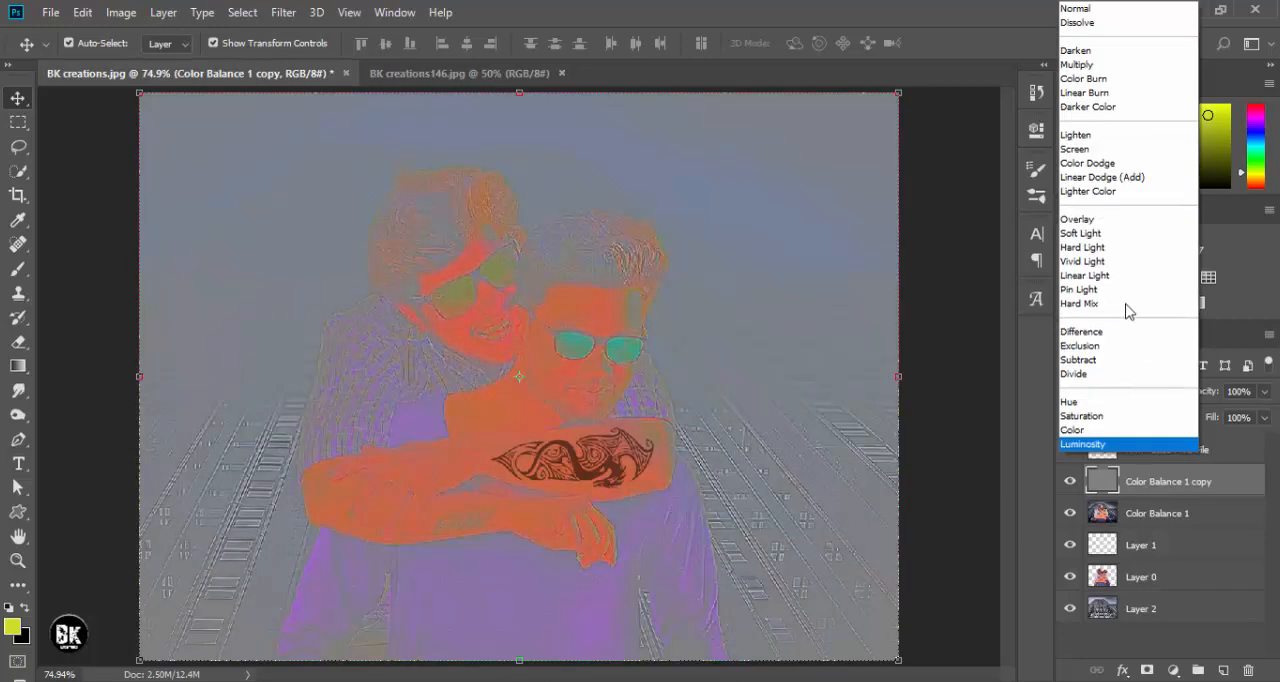
click(1112, 242)
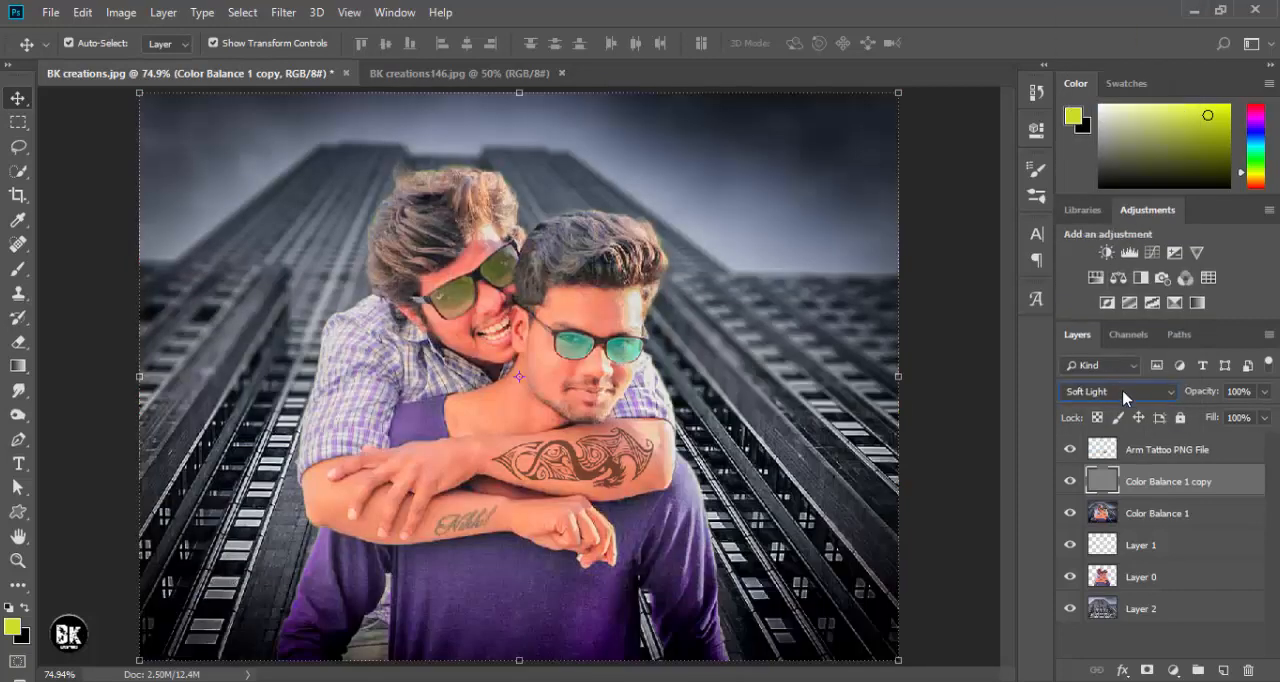
click(1071, 483)
click(1071, 483)
scroll(607, 345, up, 3)
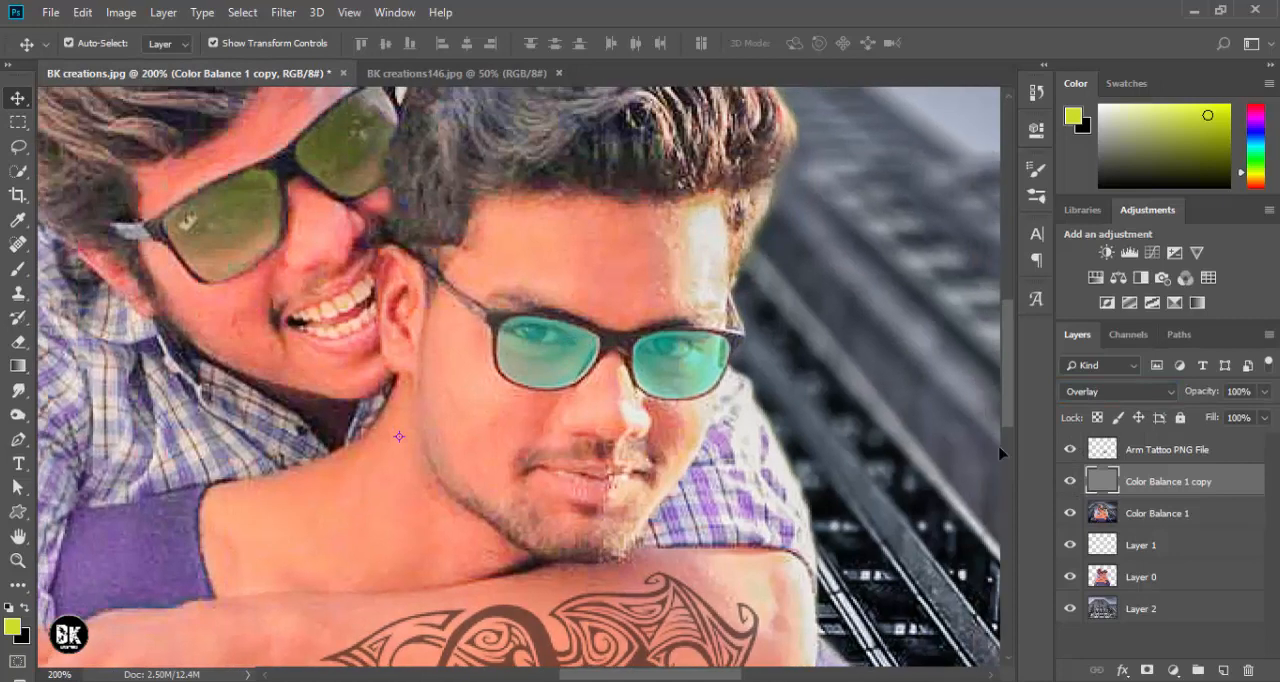
- Check the sharpening close up by toggling the high-pass layer, and merge it with the Color Balance 1 layer
click(1071, 483)
click(1070, 483)
scroll(560, 260, up, 2)
key(ctrl+0)
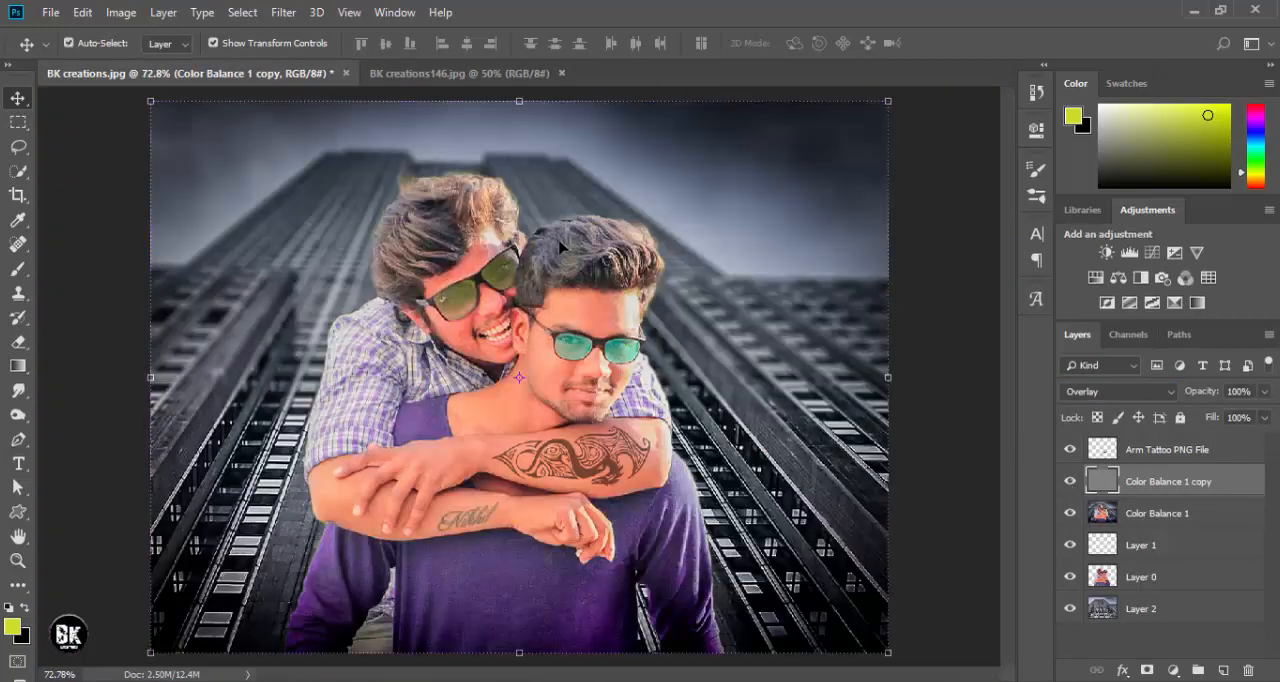
right_click(1182, 496)
click(991, 533)
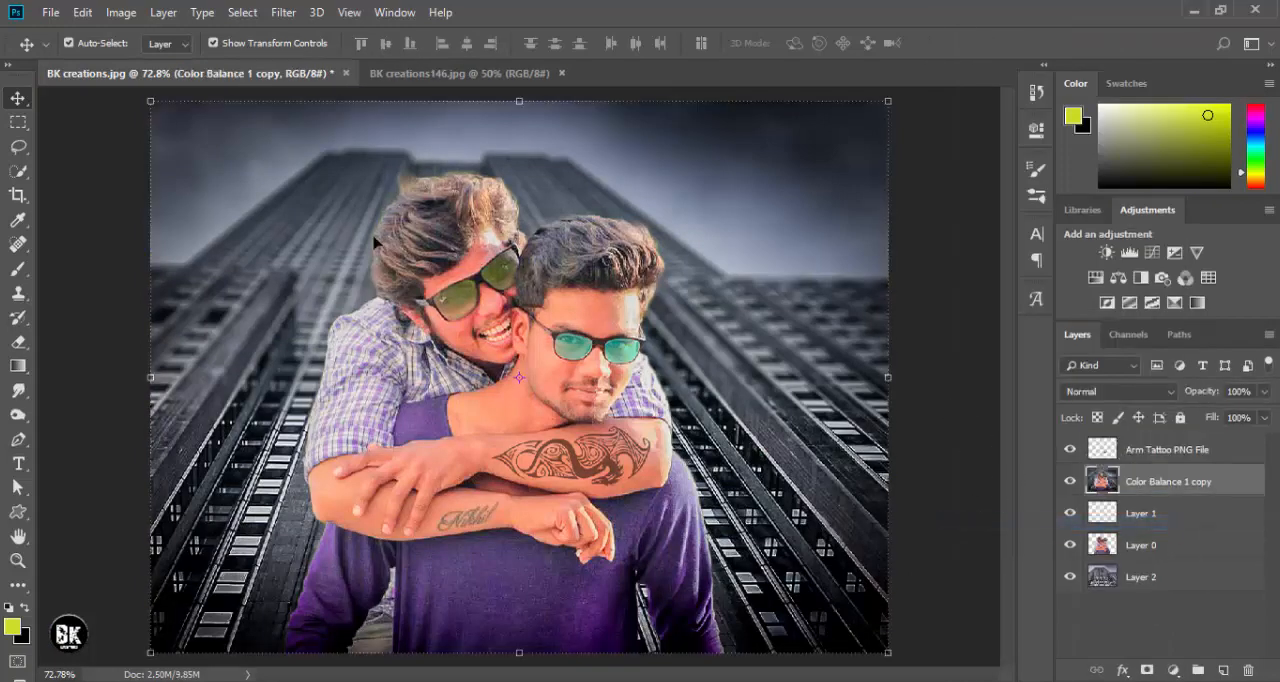
- Smooth the skin on the merged layer with the Imagenomic Portraiture filter using its Default preset
click(283, 12)
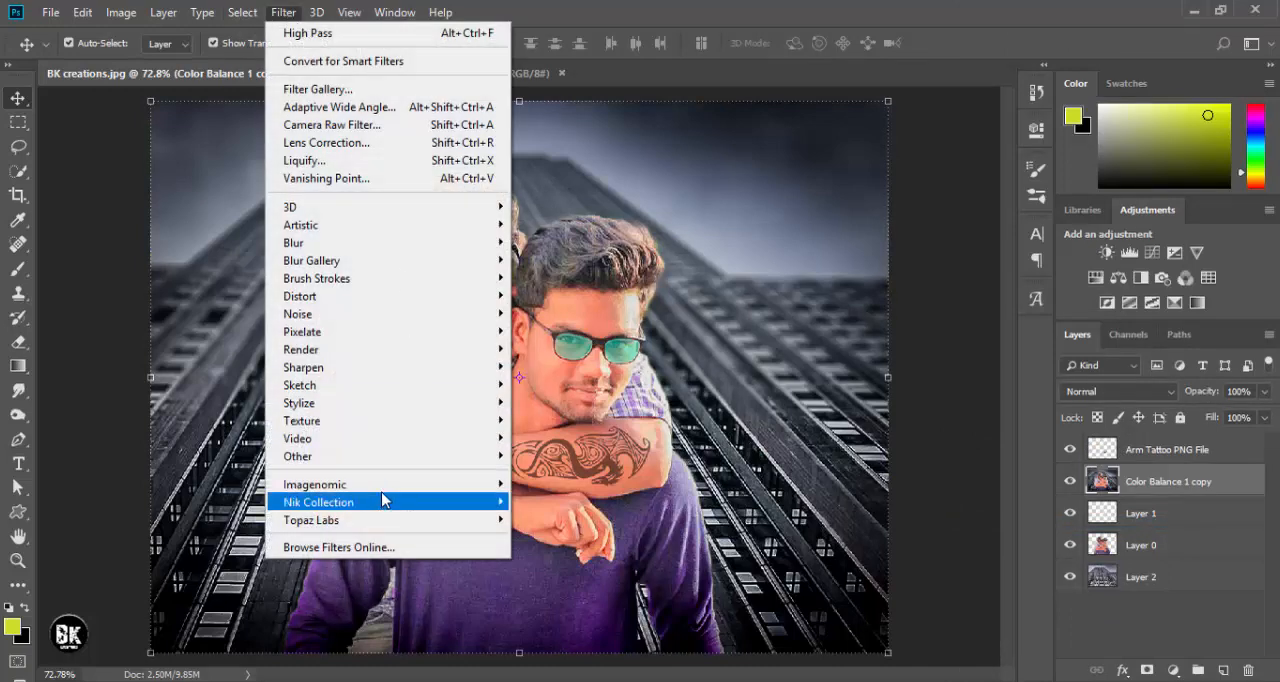
mouse_move(373, 485)
click(554, 501)
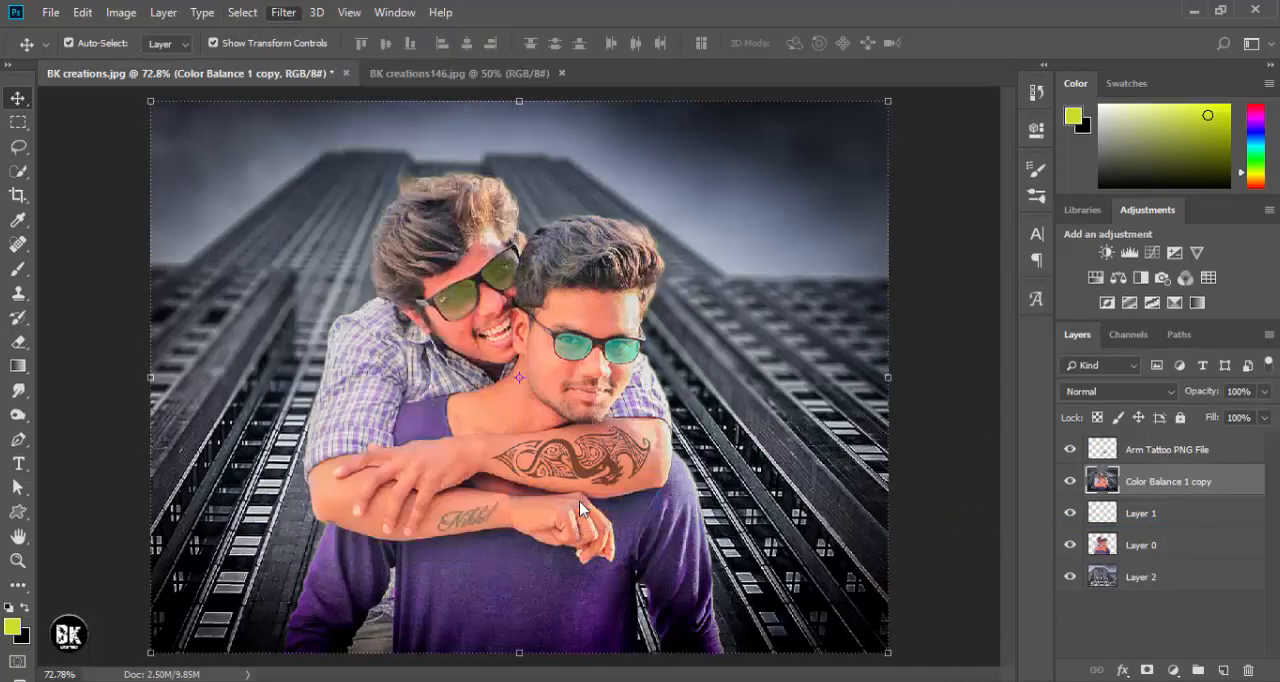
scroll(609, 370, up, 4)
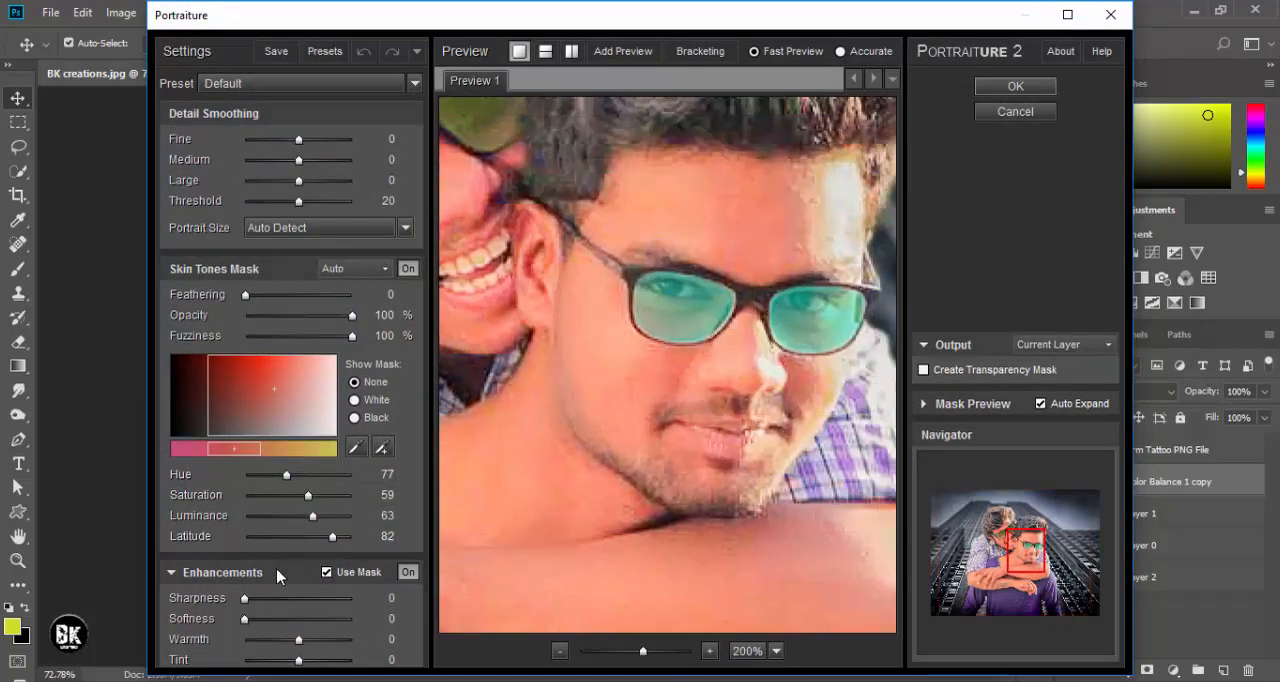
click(1012, 87)
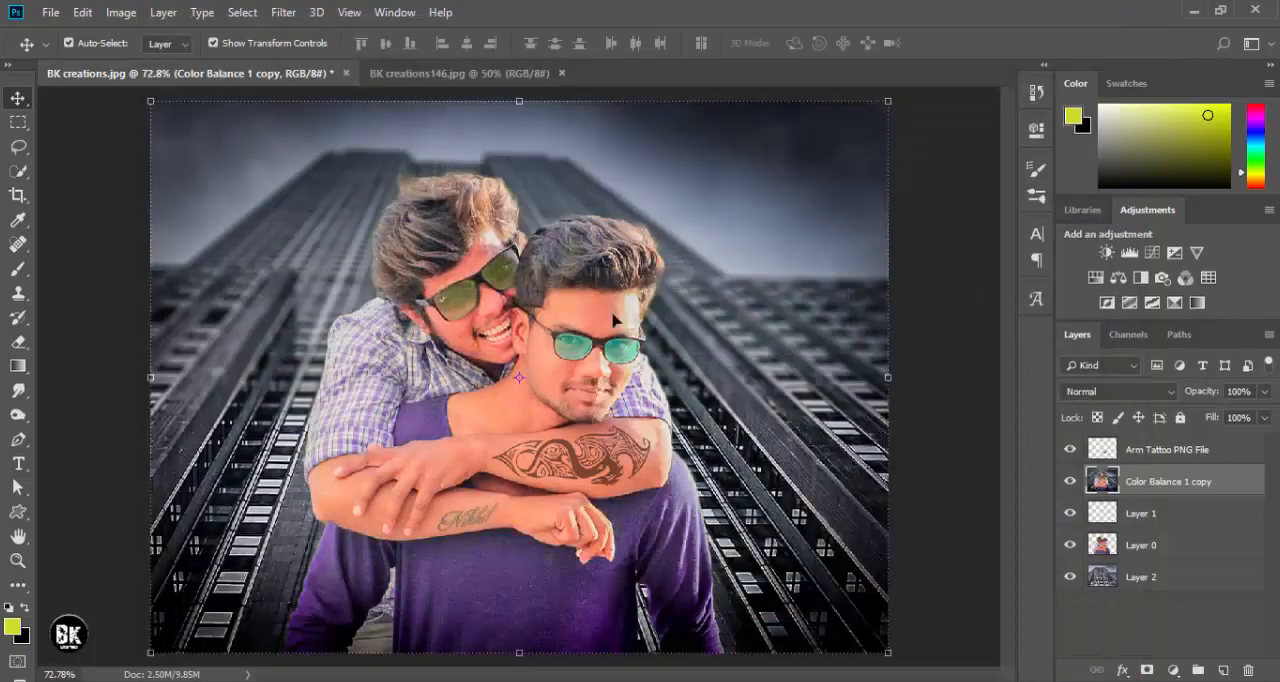
key(ctrl+minus)
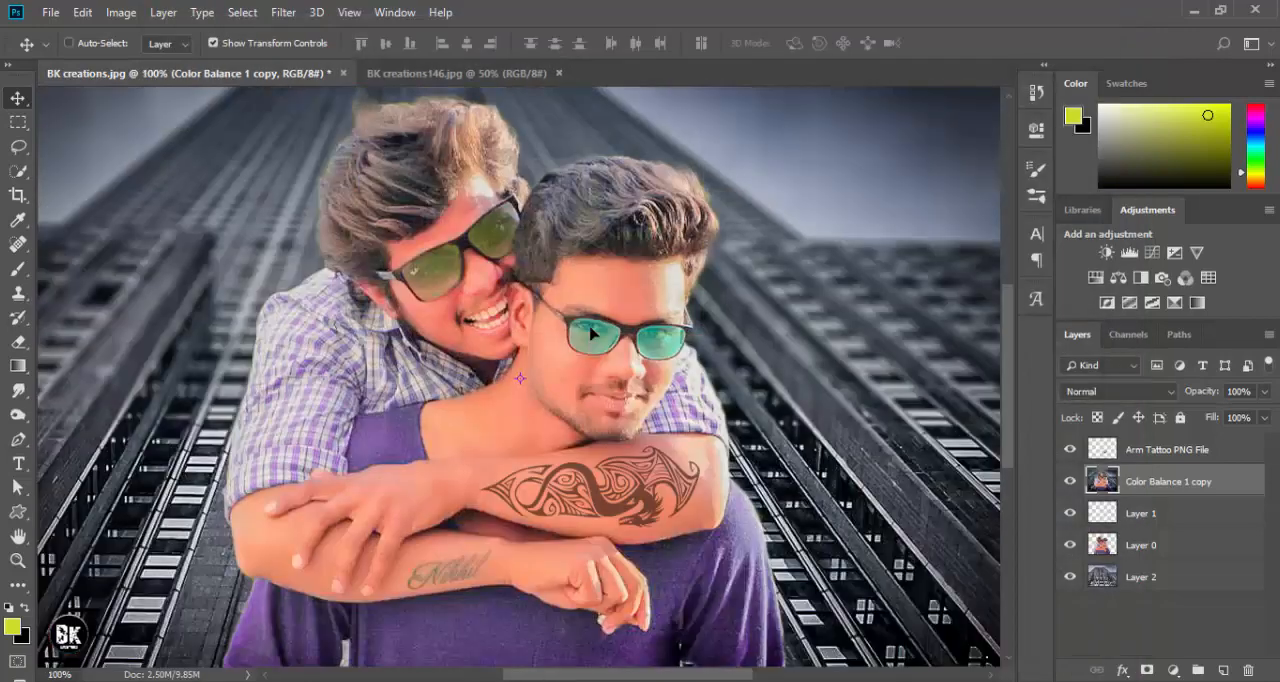
key(ctrl+minus)
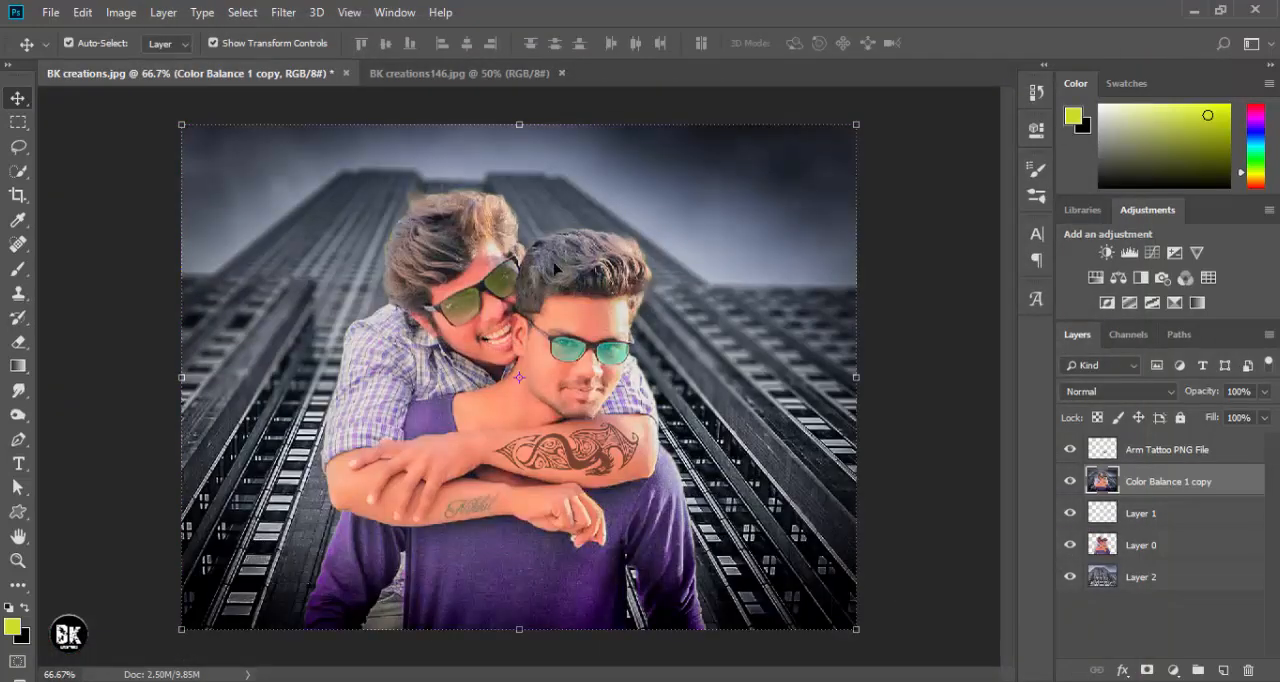
- Open the Analog Efex Pro 2 filter for the merged layer and choose the Classic Camera 4 preset
click(284, 12)
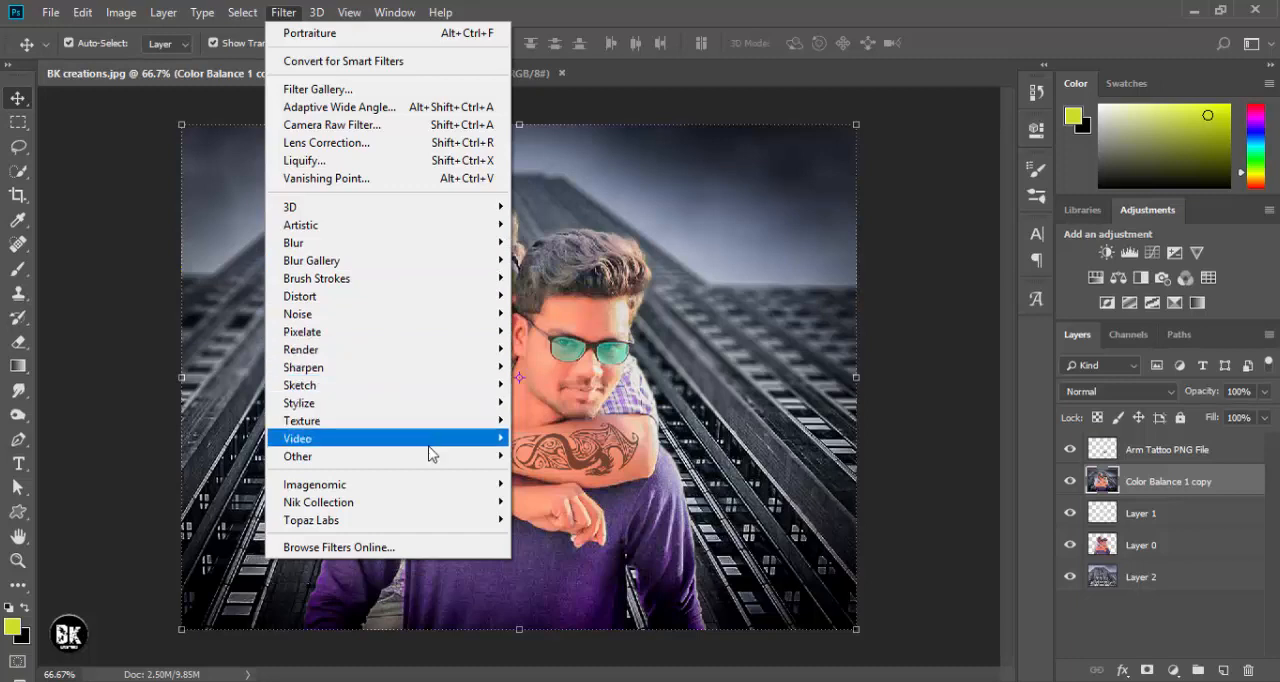
mouse_move(417, 503)
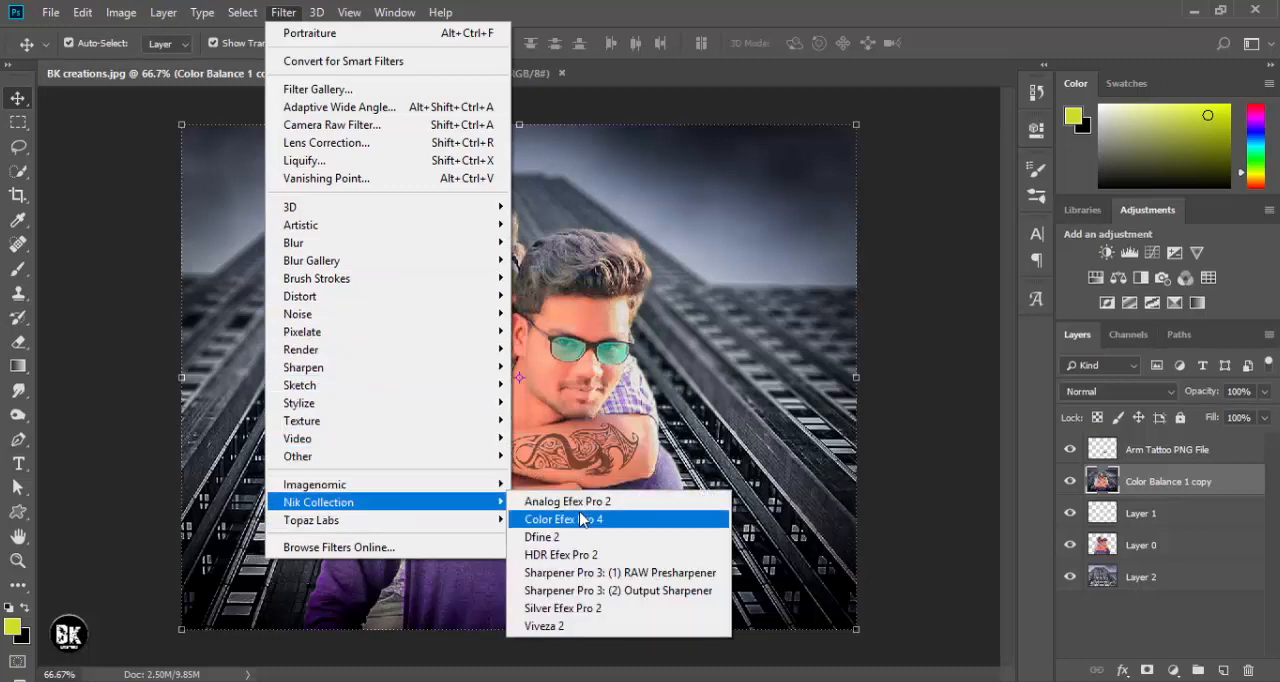
click(592, 520)
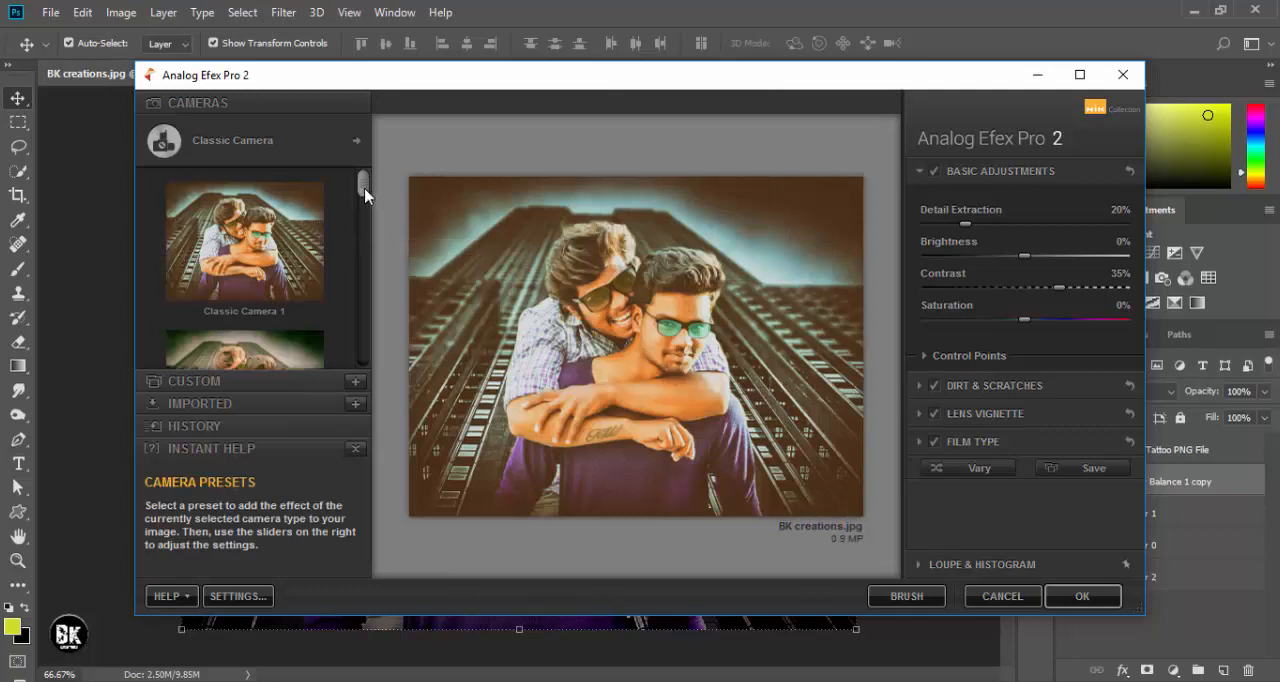
drag(365, 195, 376, 252)
click(274, 228)
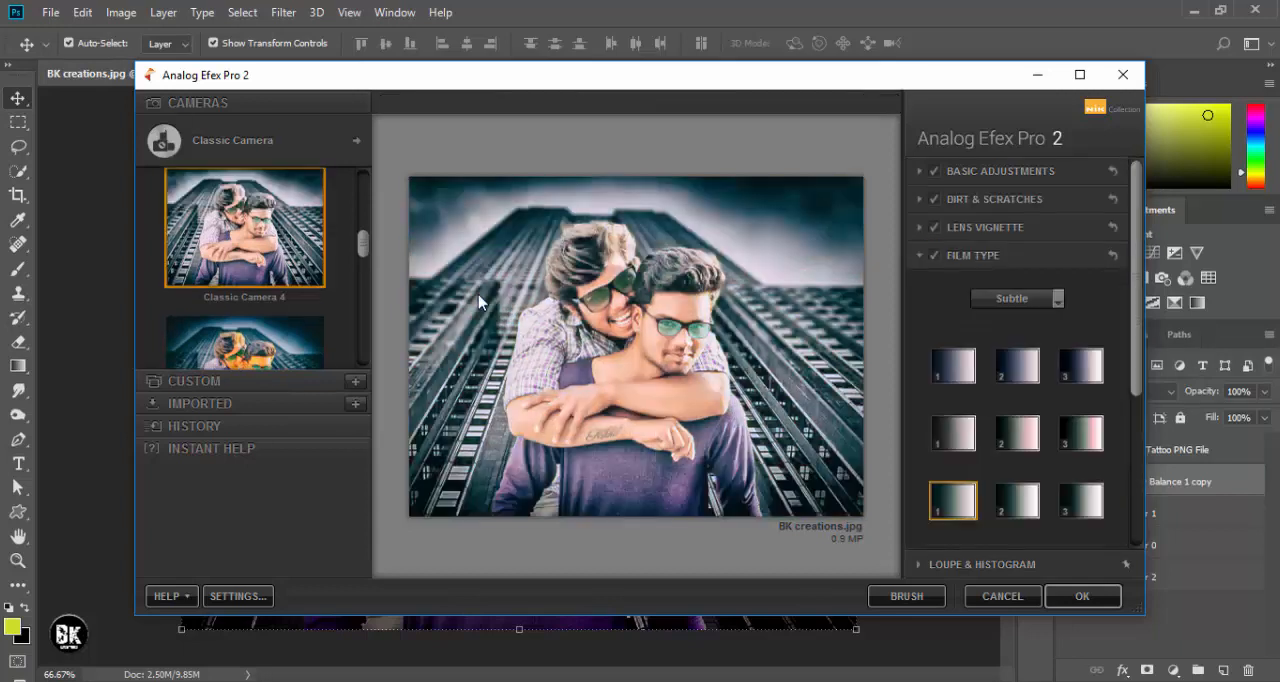
- Compare the Subtle film types, keep the first swatch of the third row, and apply the Analog Efex effect
click(955, 433)
click(957, 510)
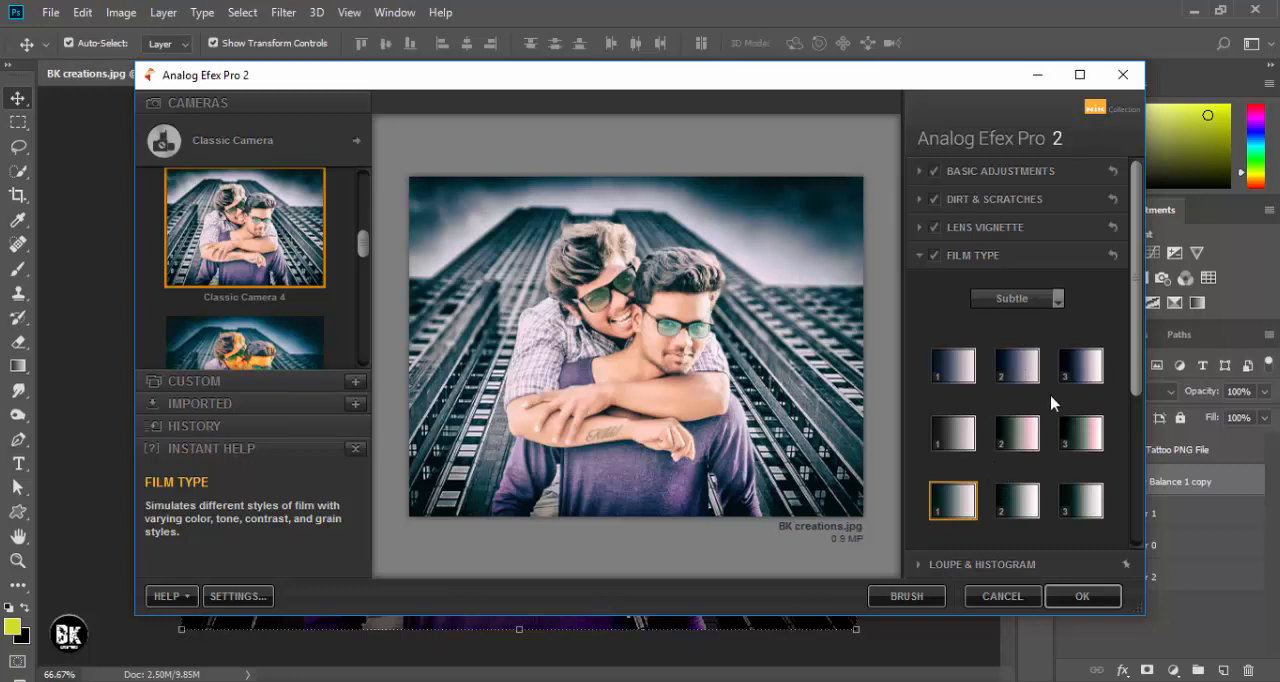
scroll(975, 508, down, 3)
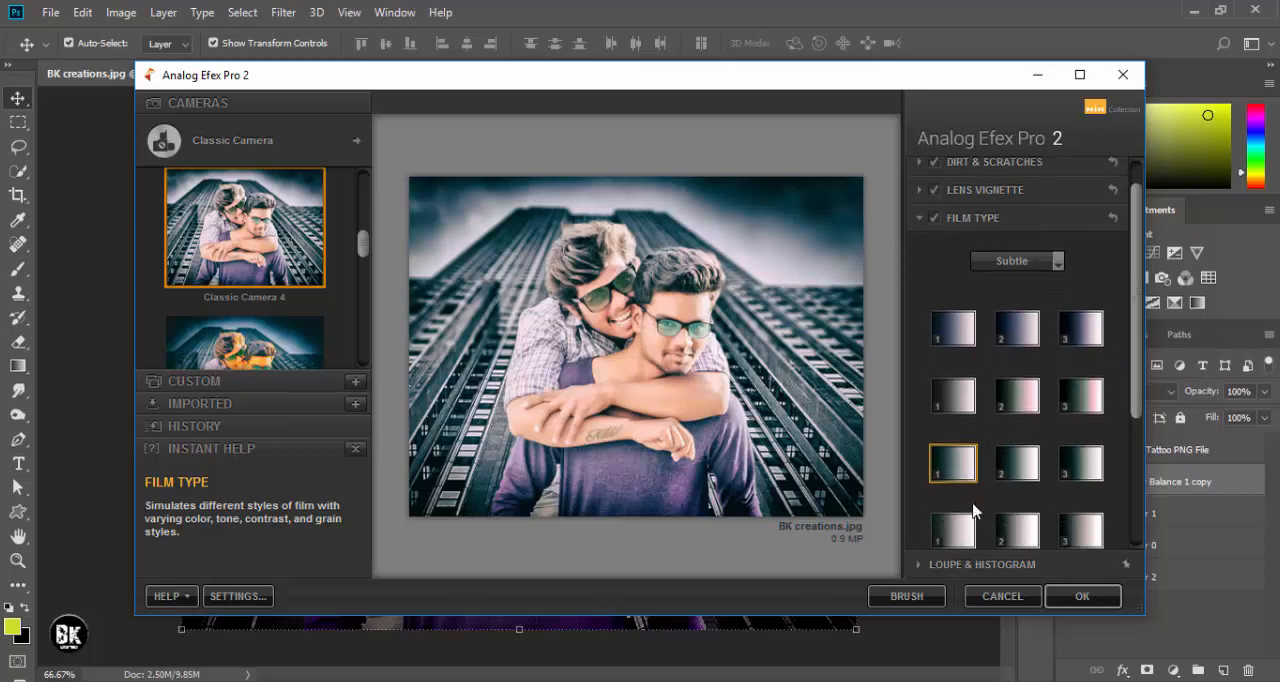
scroll(975, 510, down, 1)
click(966, 505)
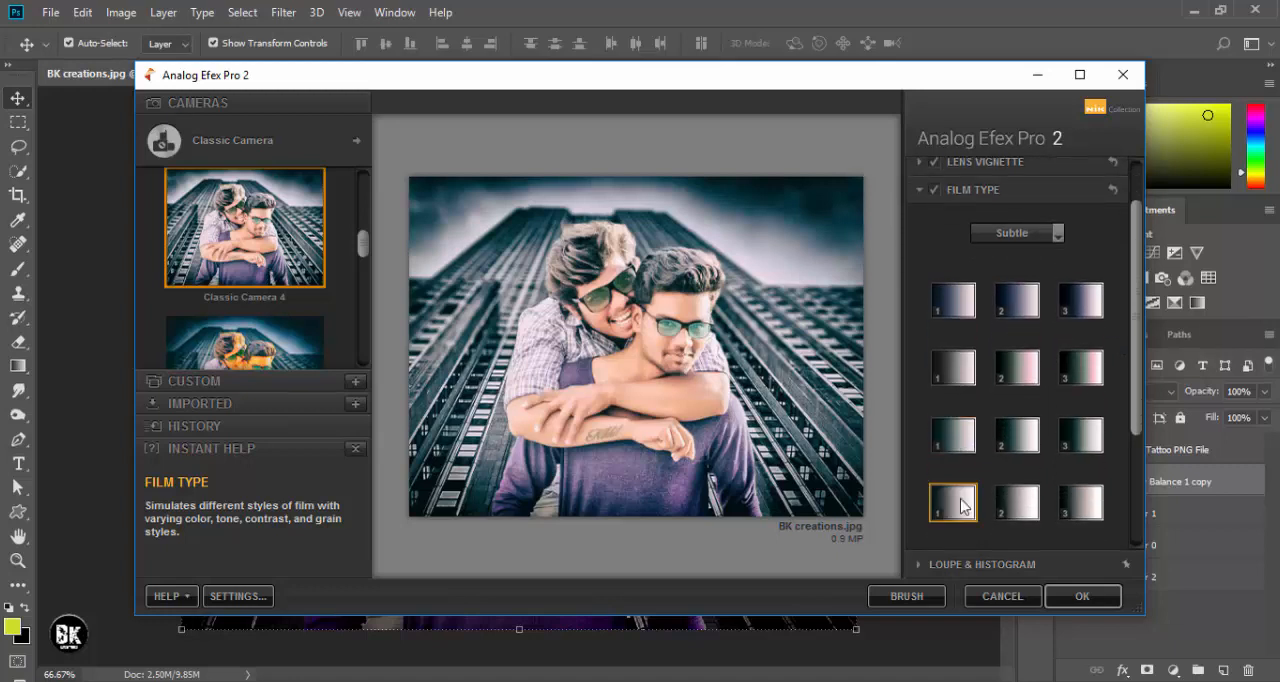
click(957, 446)
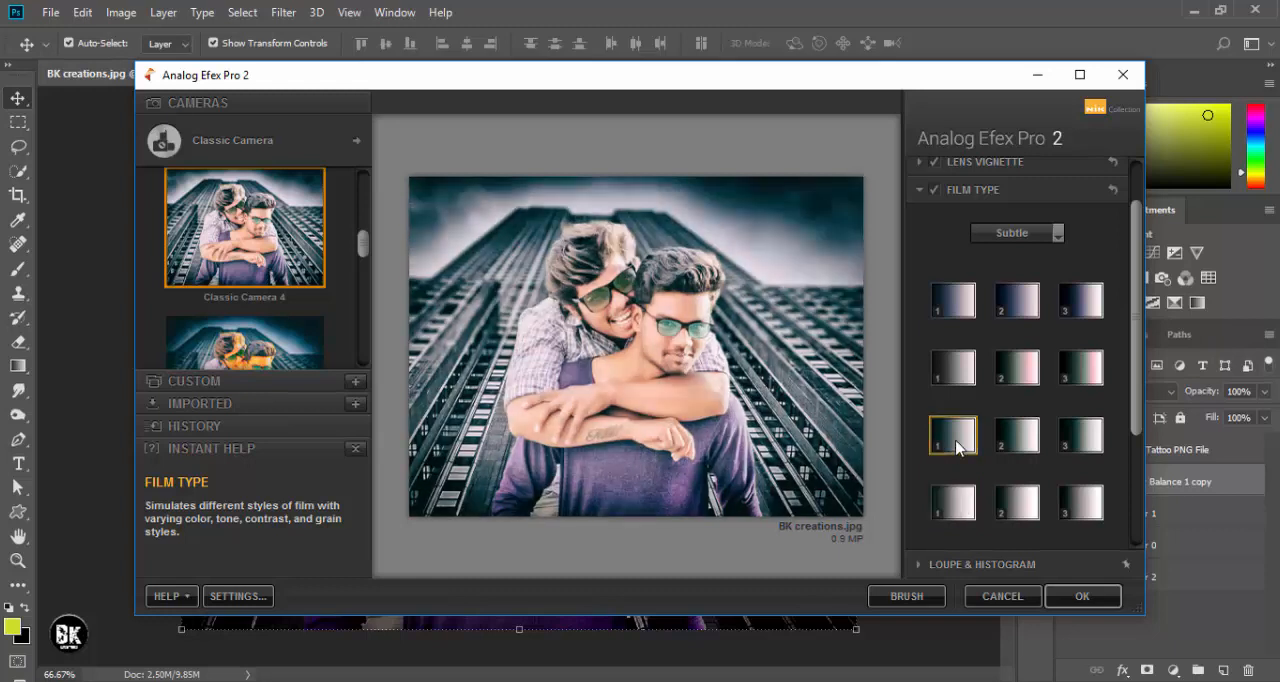
click(1060, 236)
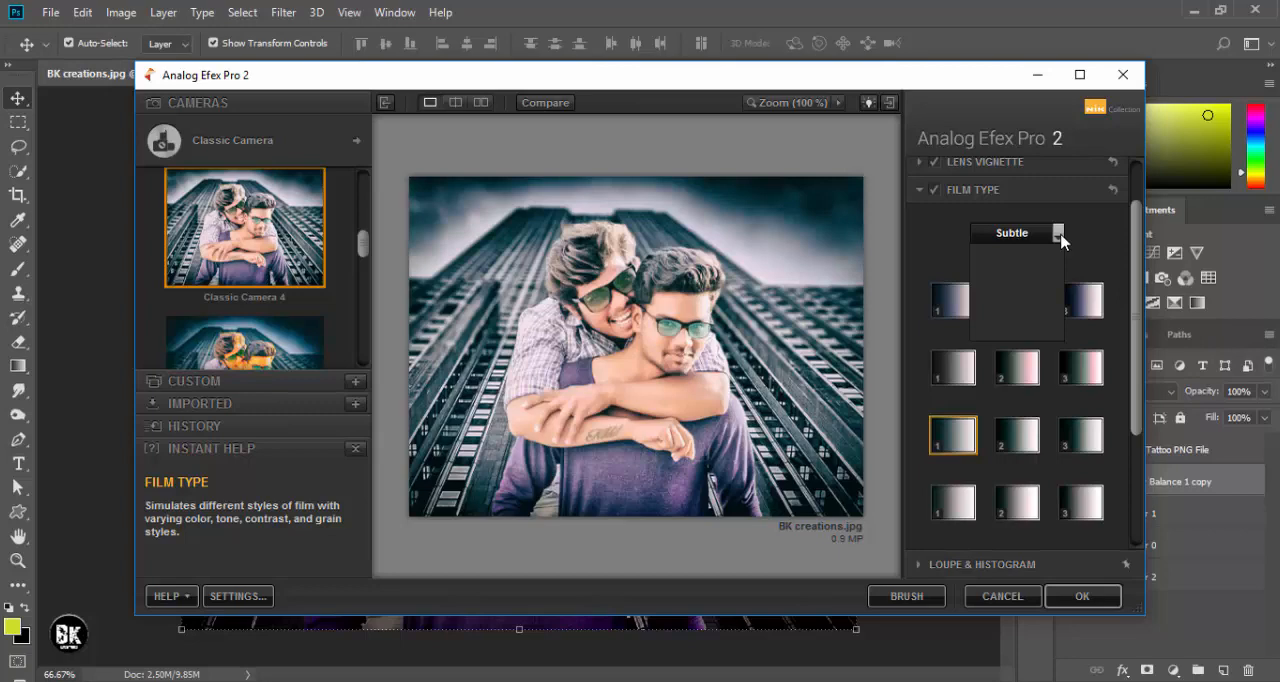
click(1082, 596)
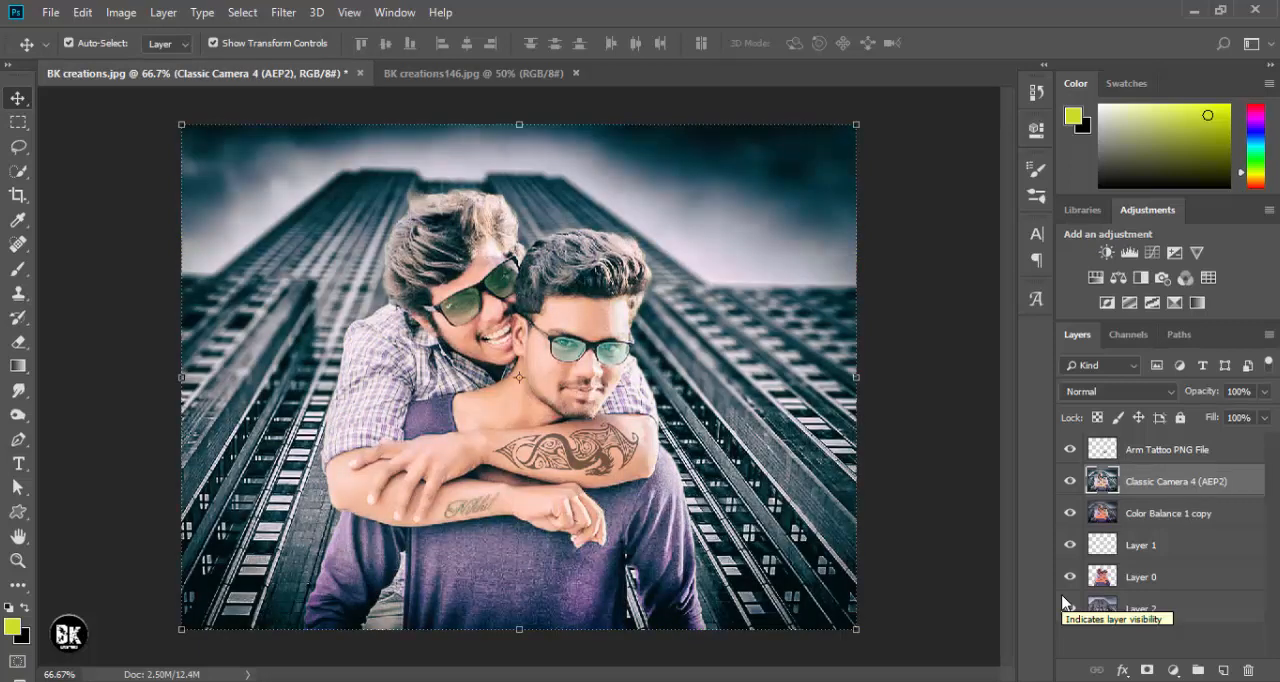
- Set the Classic Camera 4 layer's opacity to 87% and check the photo with and without it
drag(1211, 401, 1195, 396)
click(1070, 482)
click(1070, 482)
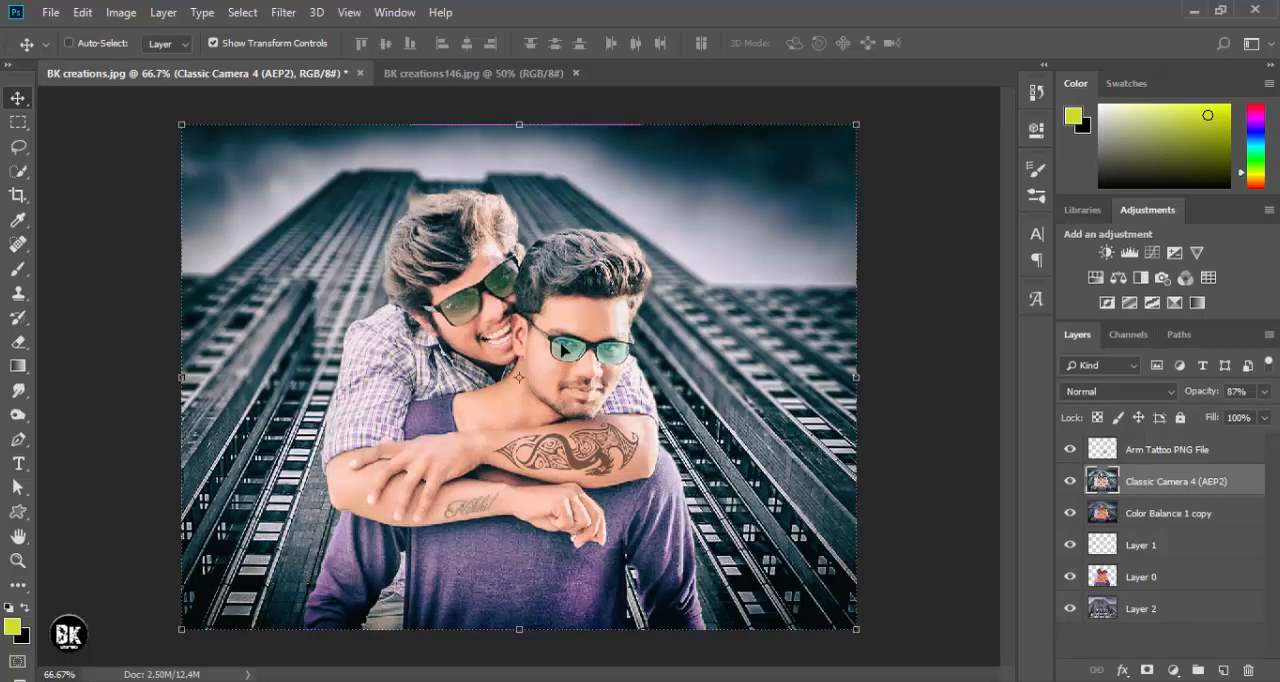
key(ctrl+plus)
key(ctrl+plus)
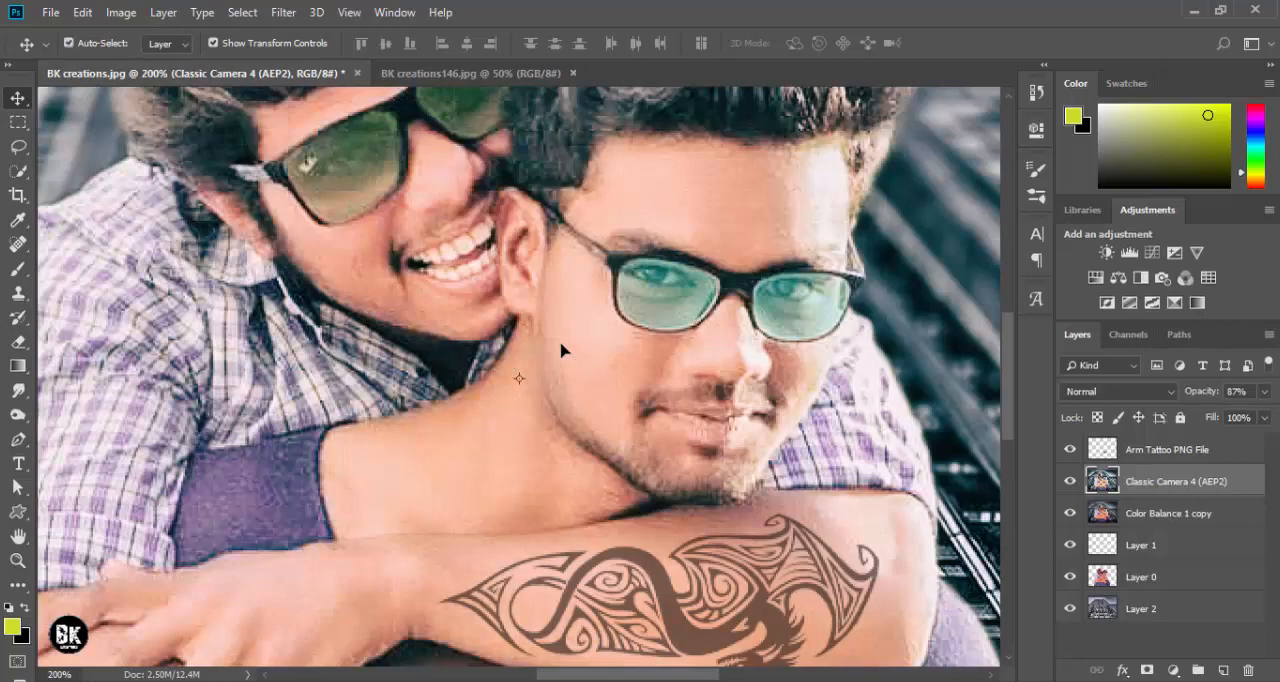
drag(614, 346, 485, 446)
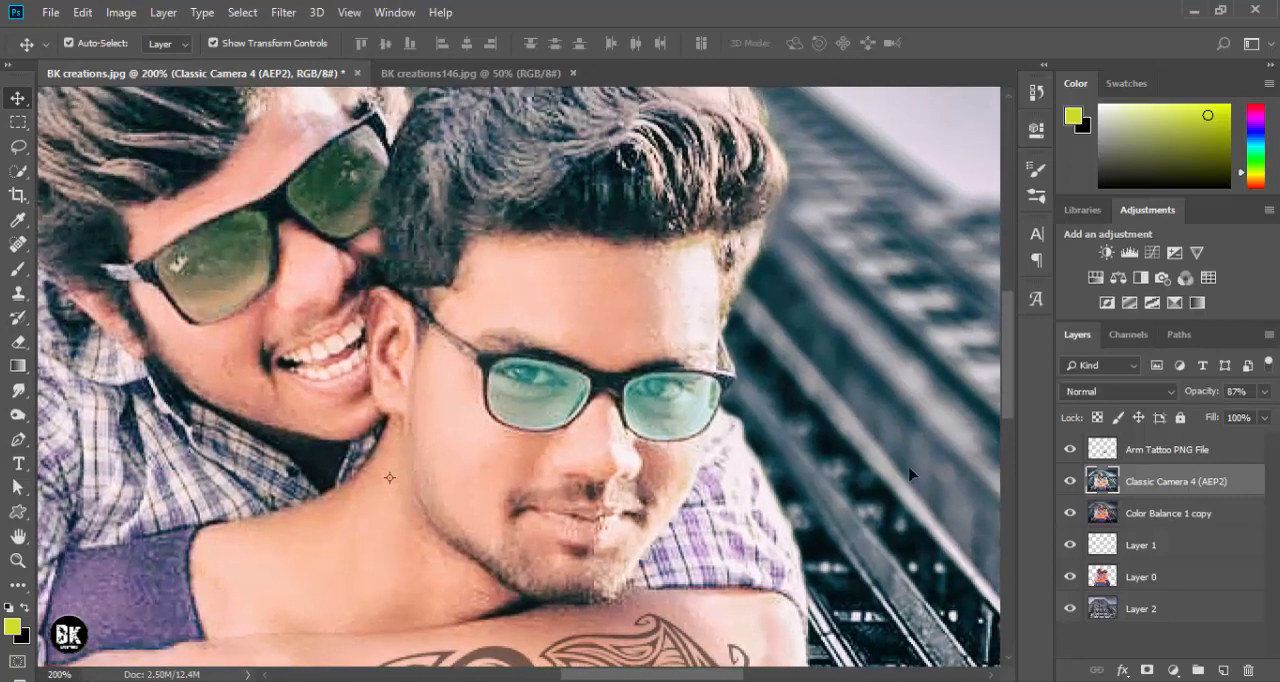
- Merge the Classic Camera 4 layer with the Color Balance 1 copy layer and duplicate the merged layer
shift+click(1156, 513)
right_click(1156, 514)
click(1000, 523)
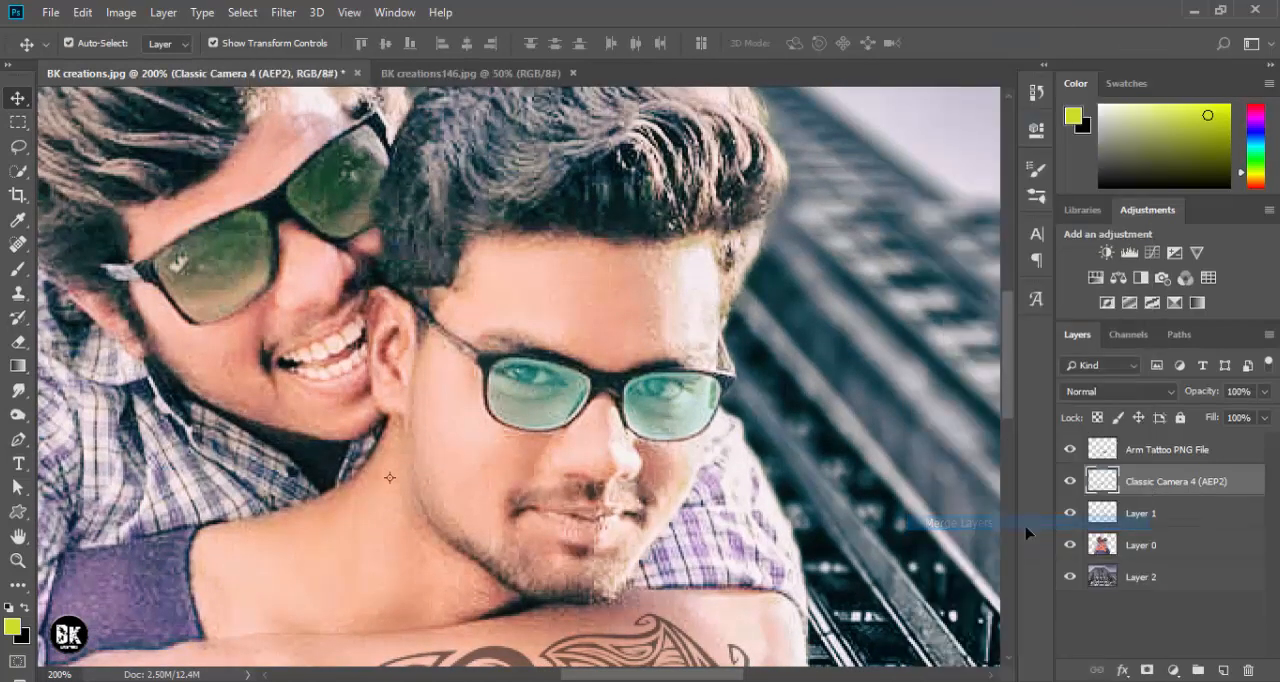
key(ctrl+j)
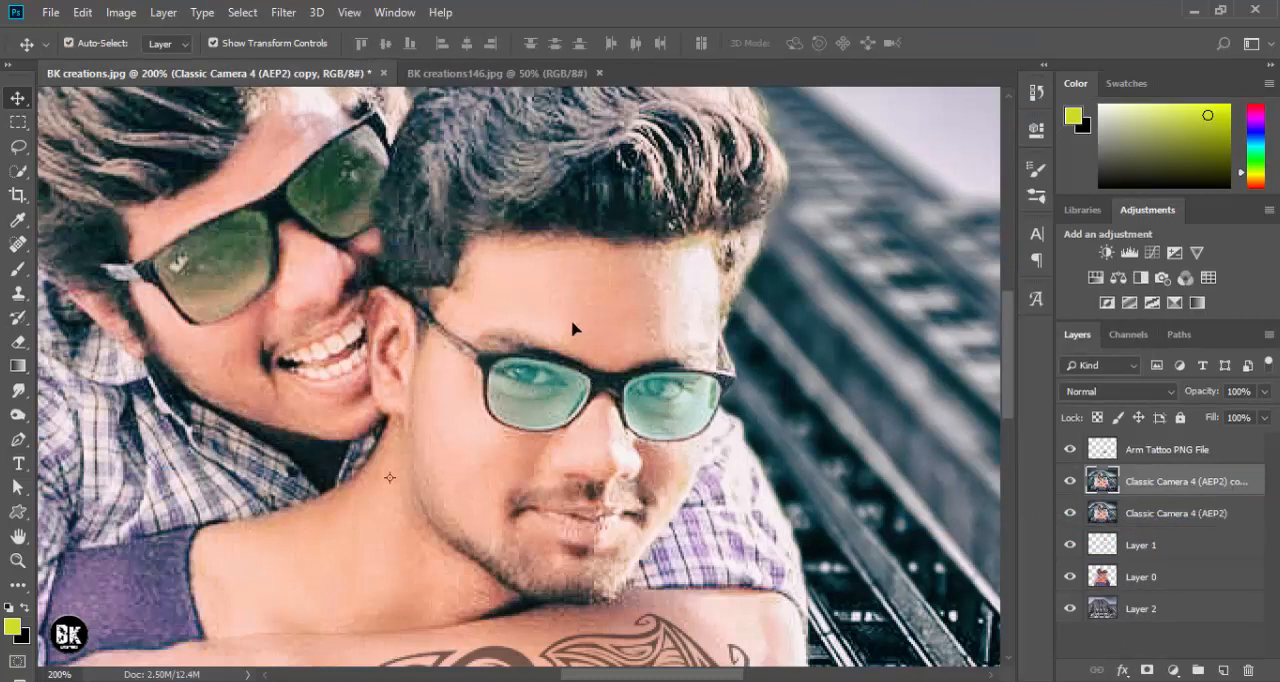
- Apply the GREYCstoration noise filter to the duplicated layer with strength 10 and contour 0.2
click(285, 14)
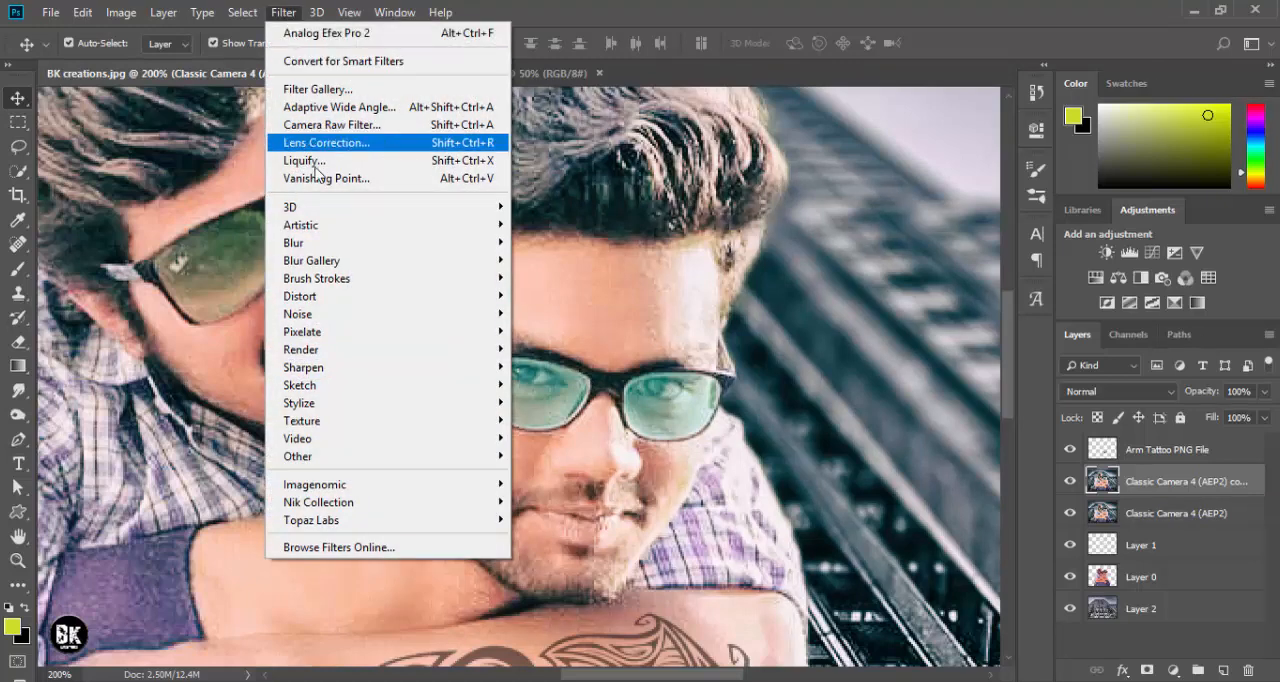
mouse_move(350, 316)
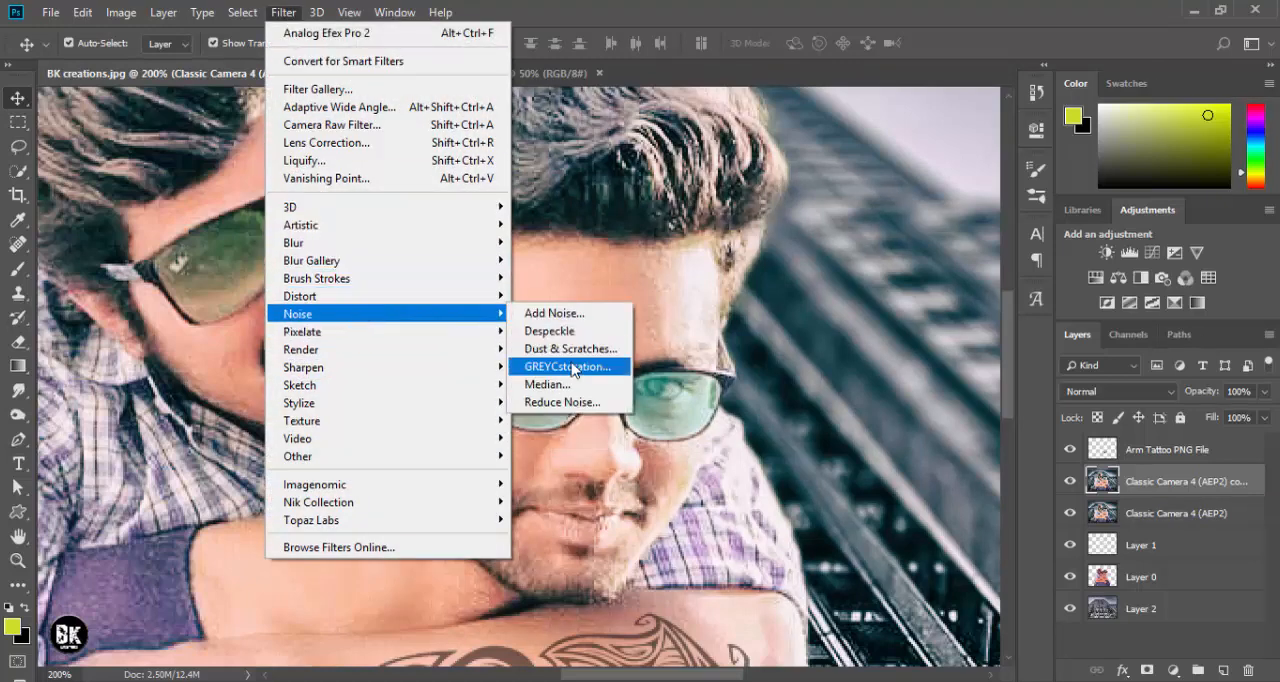
click(571, 366)
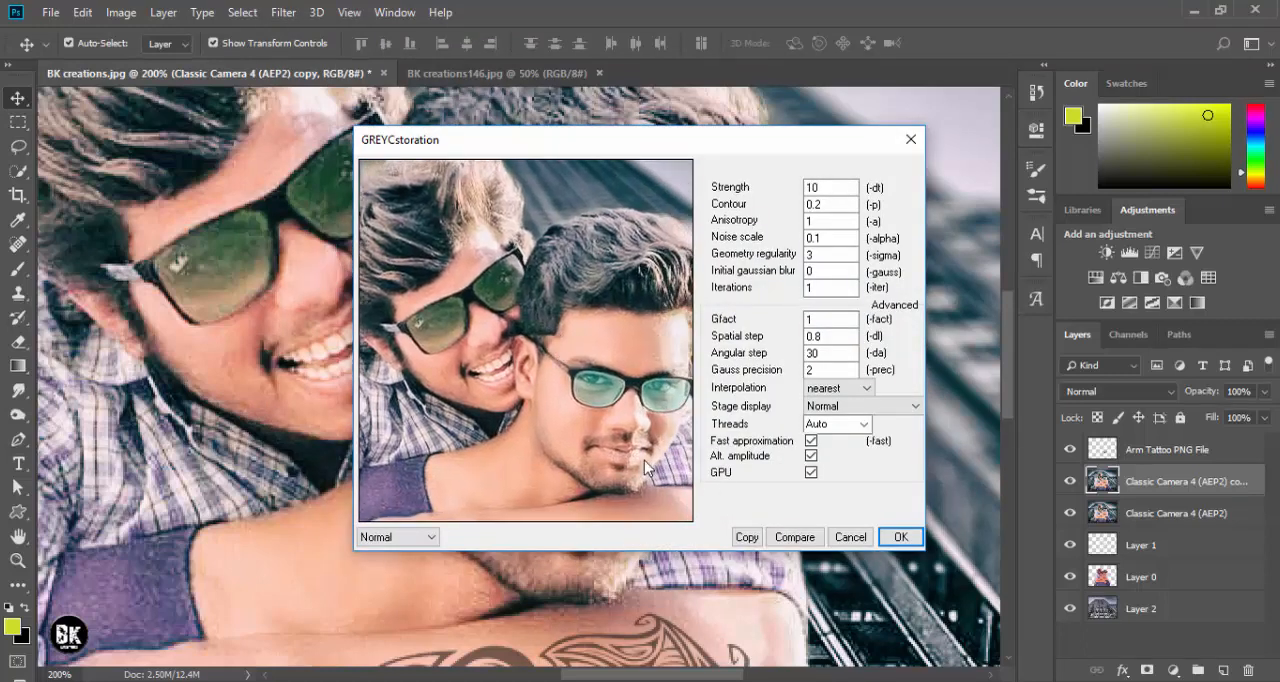
click(899, 537)
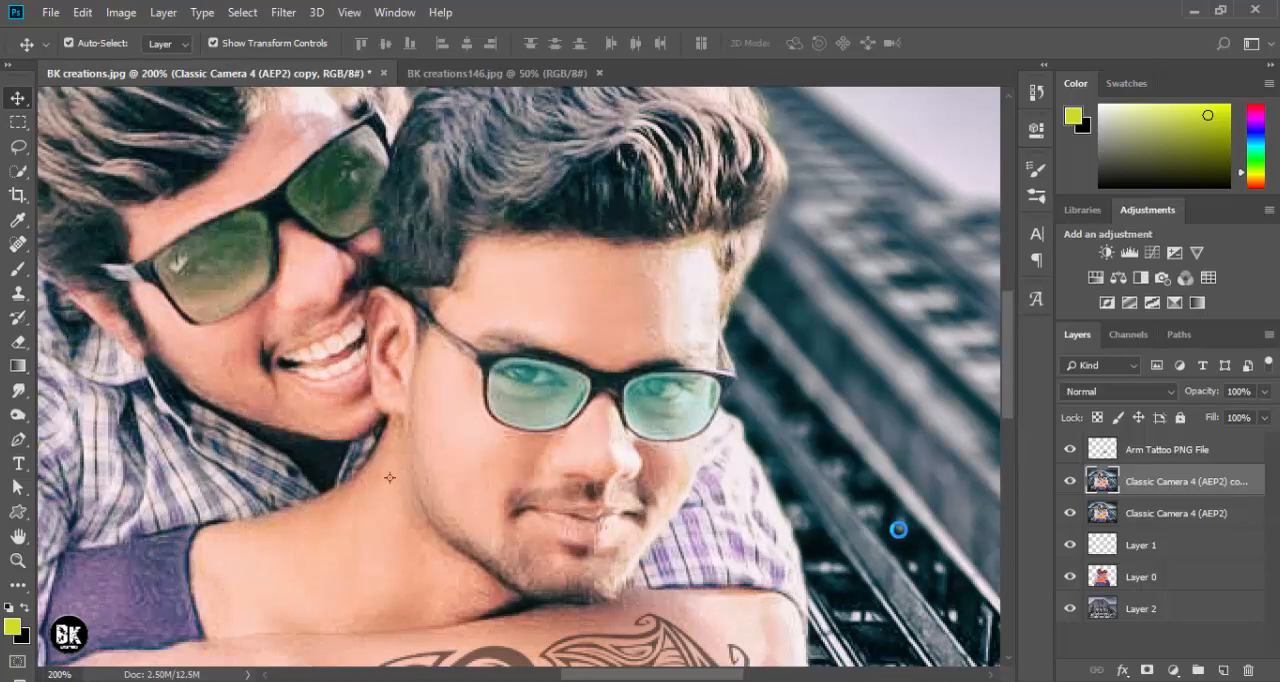
- Compare the faces, hair and whole photo with and without the GREYCstoration smoothing layer
drag(489, 299, 533, 300)
click(1068, 481)
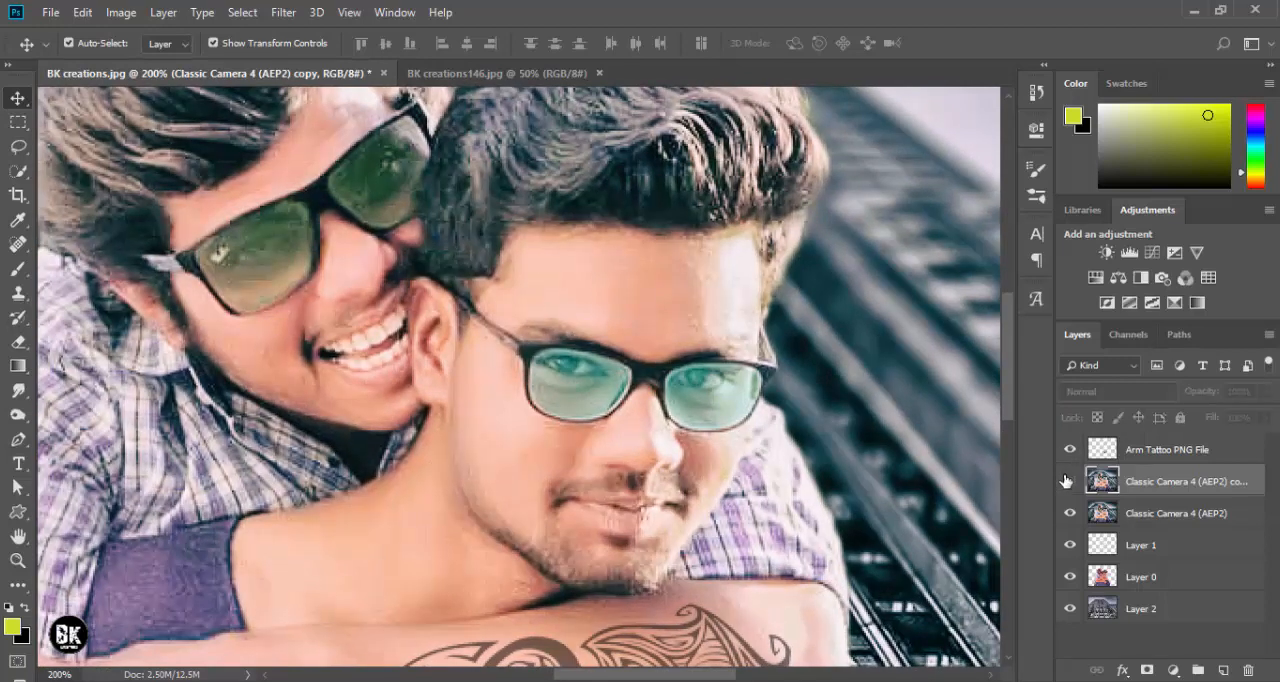
click(1068, 481)
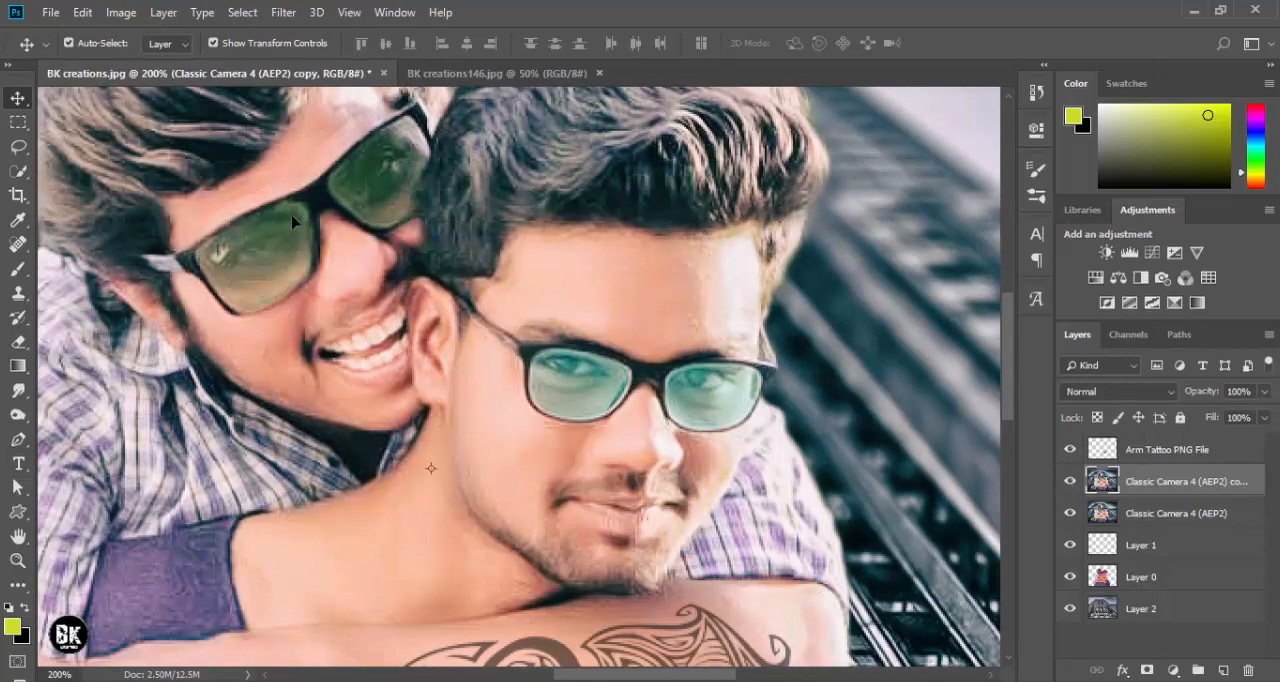
drag(293, 222, 331, 380)
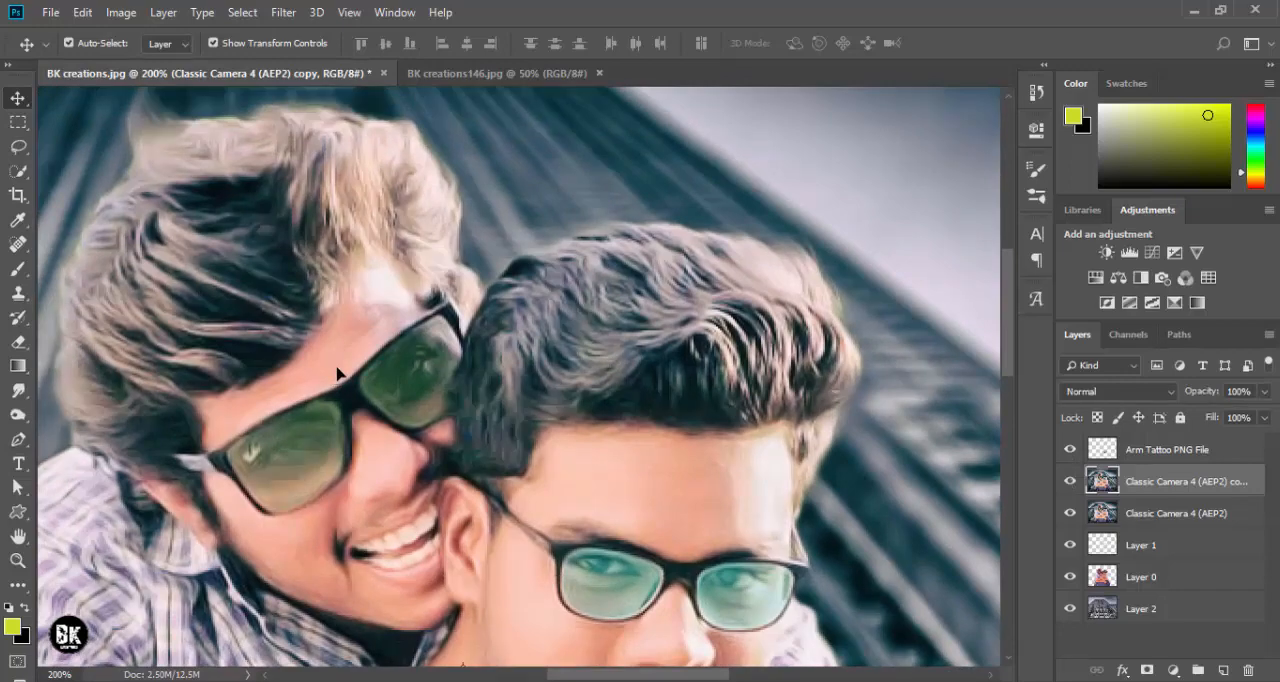
key(ctrl+0)
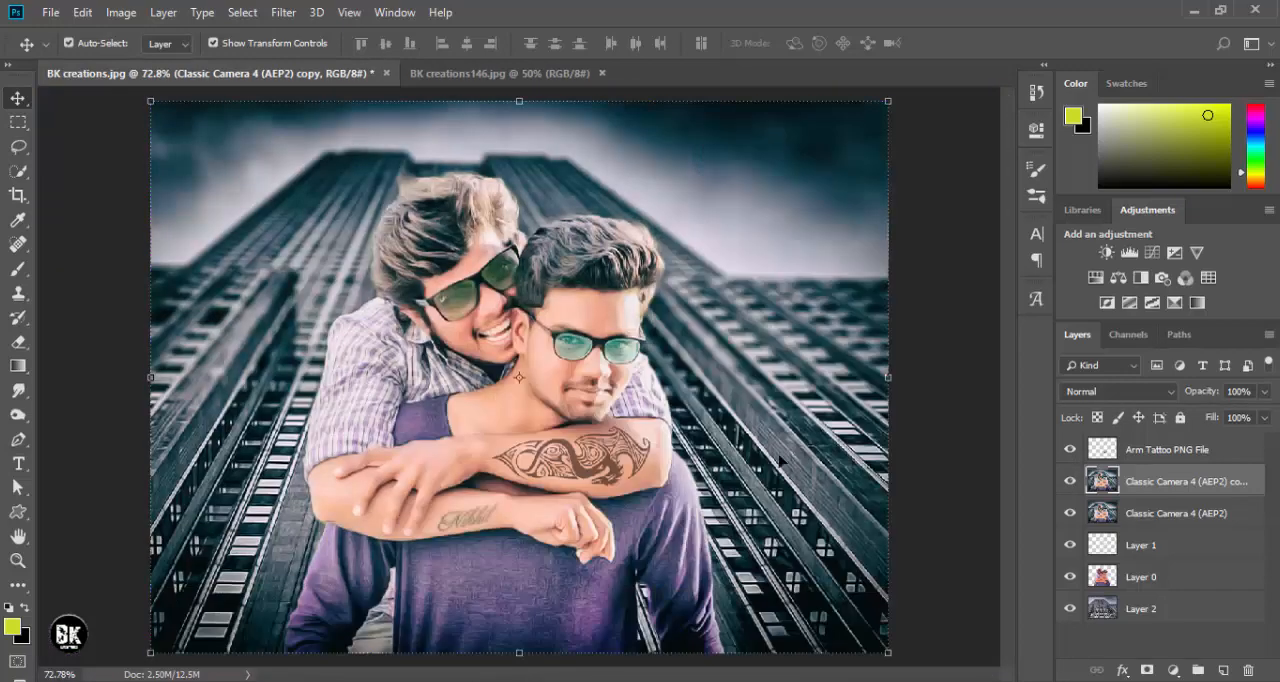
click(1070, 481)
click(1070, 481)
- Merge the smoothed copy with the Classic Camera 4 layer below it and keep the merged layer selected
ctrl+click(1142, 513)
right_click(1142, 513)
click(1077, 528)
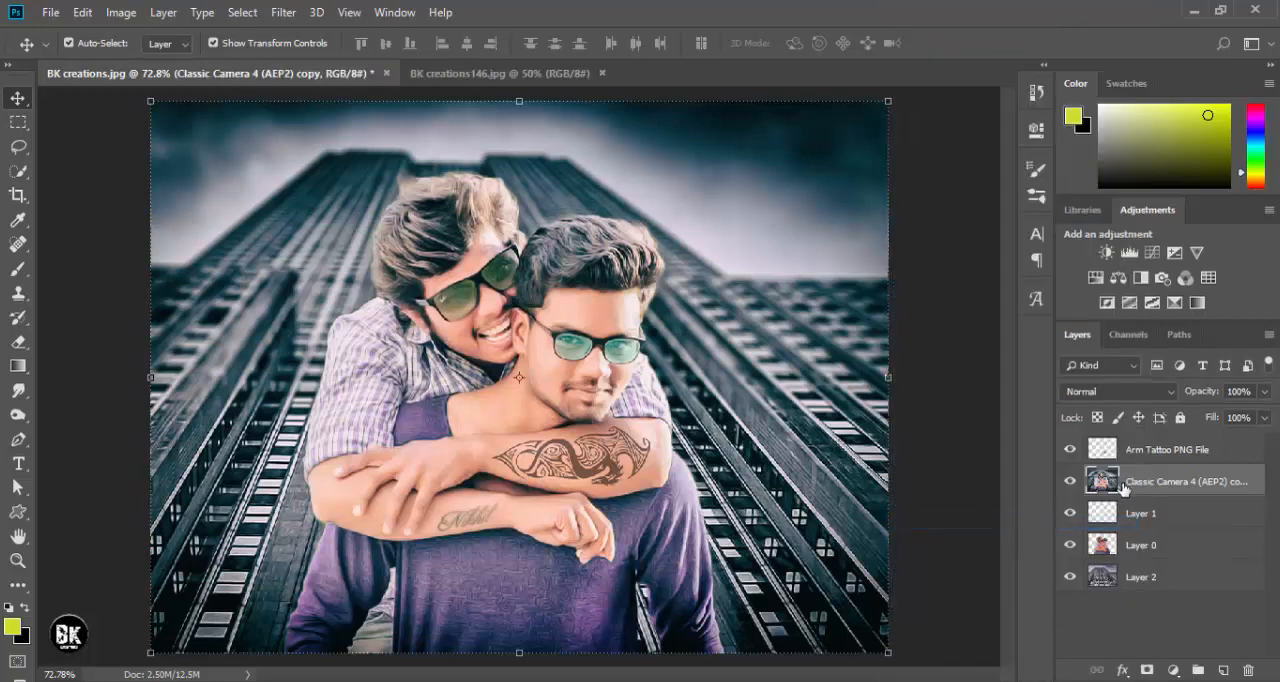
click(970, 380)
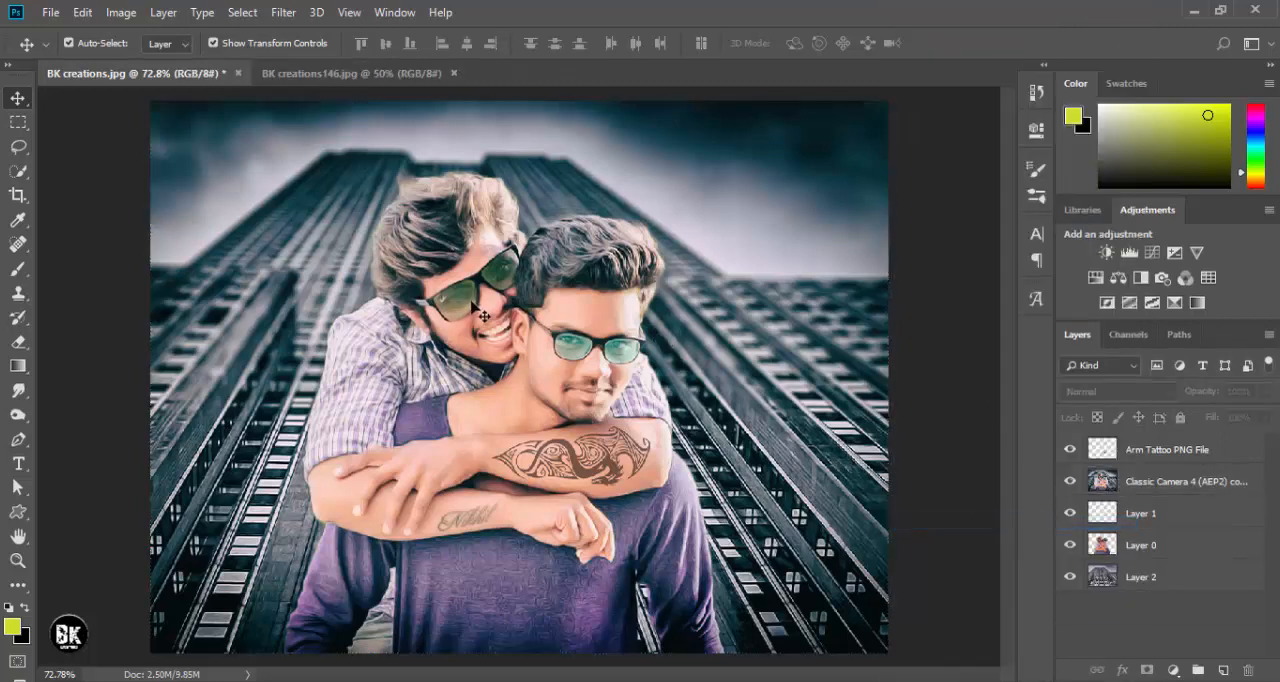
click(568, 352)
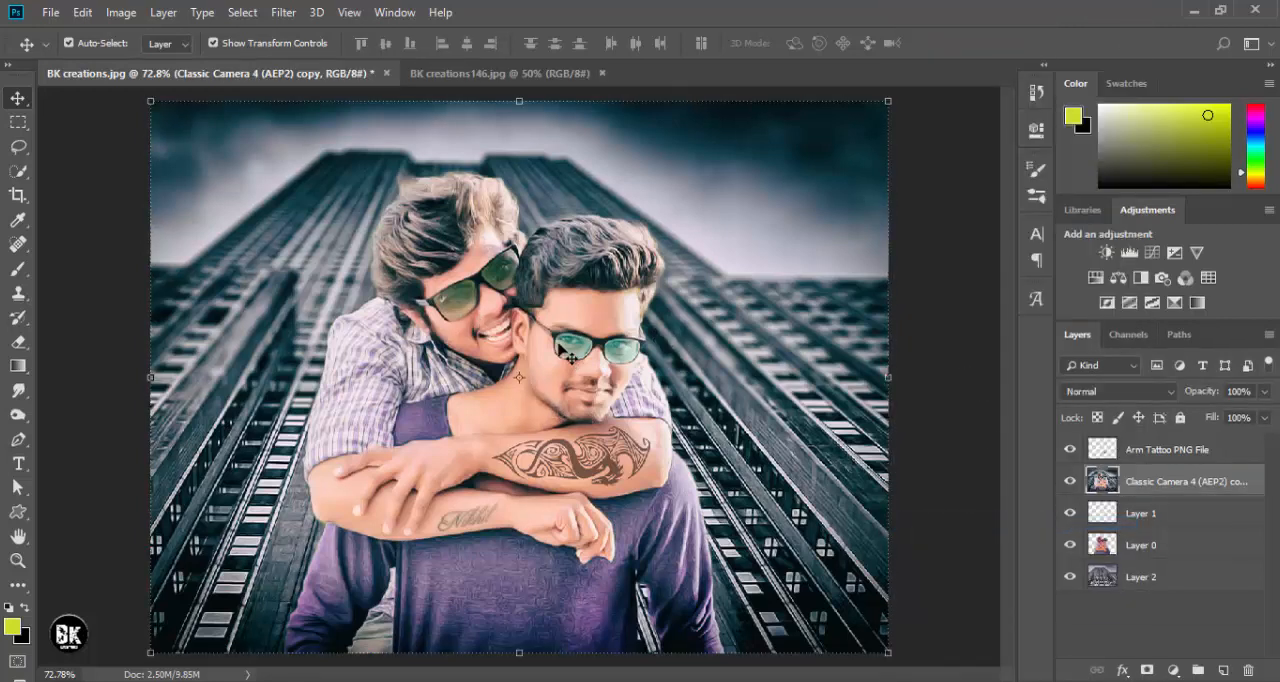
scroll(568, 352, up, 4)
scroll(567, 351, down, 5)
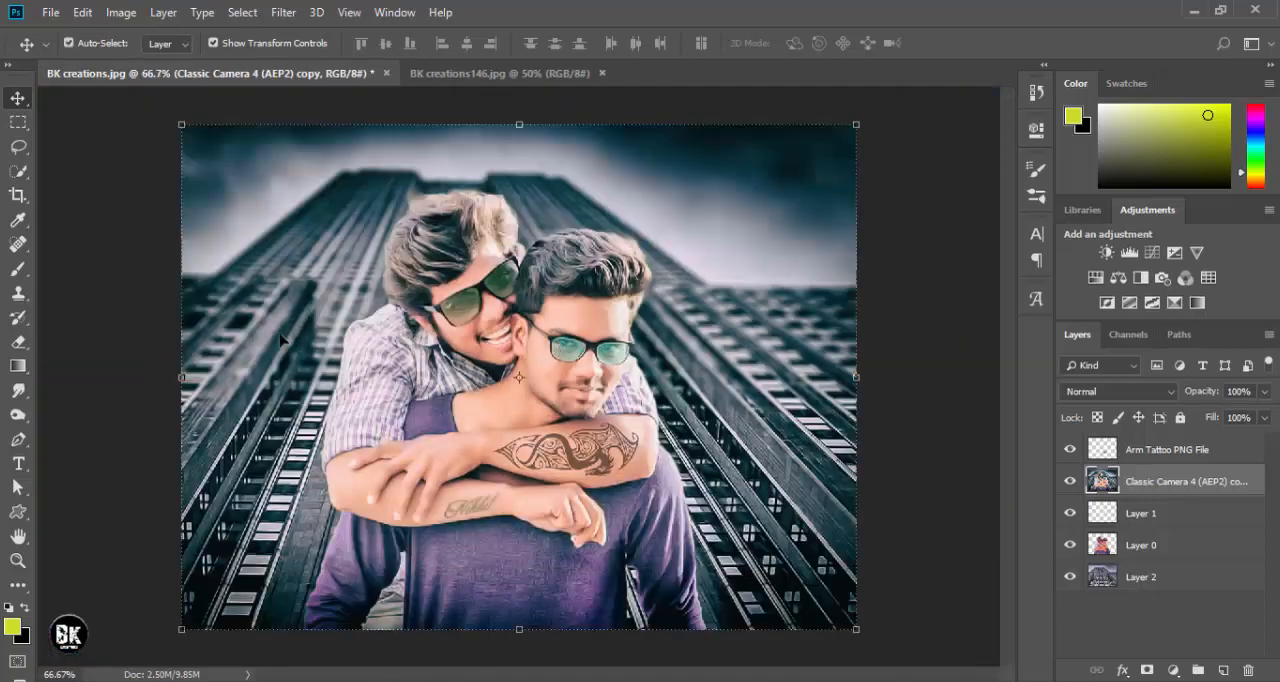
- Change the foreground color to a light orange
click(12, 626)
click(690, 187)
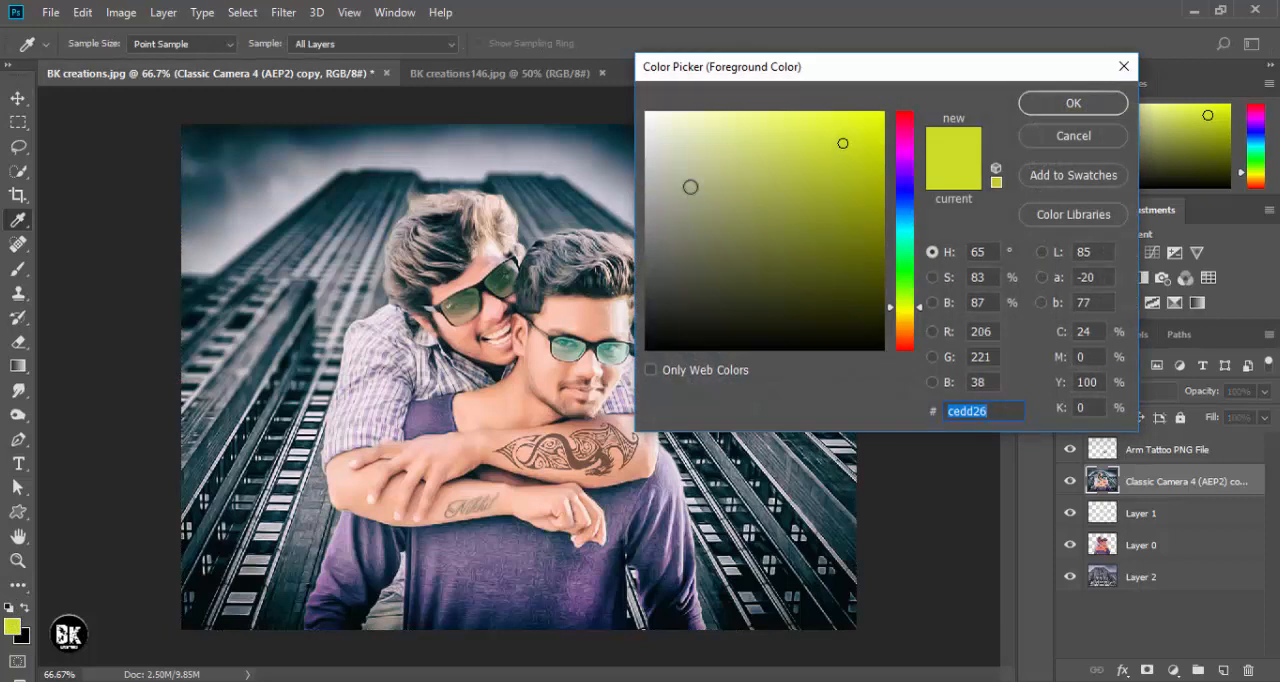
drag(690, 187, 727, 118)
drag(903, 300, 907, 340)
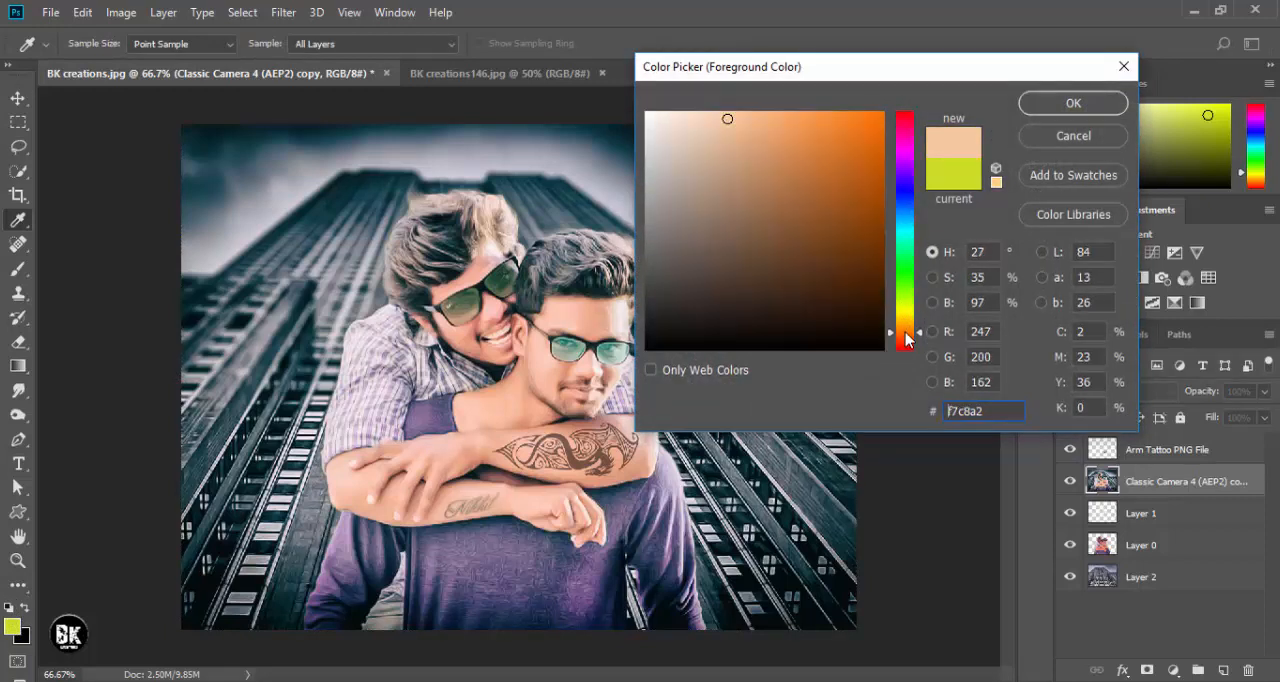
mouse_move(790, 147)
mouse_down()
mouse_move(823, 123)
mouse_move(783, 126)
mouse_up()
click(1043, 110)
key(v)
- Add a new layer above the graded photo and paint one soft 300-pixel orange brush dab in the sky's upper-right corner
click(1222, 668)
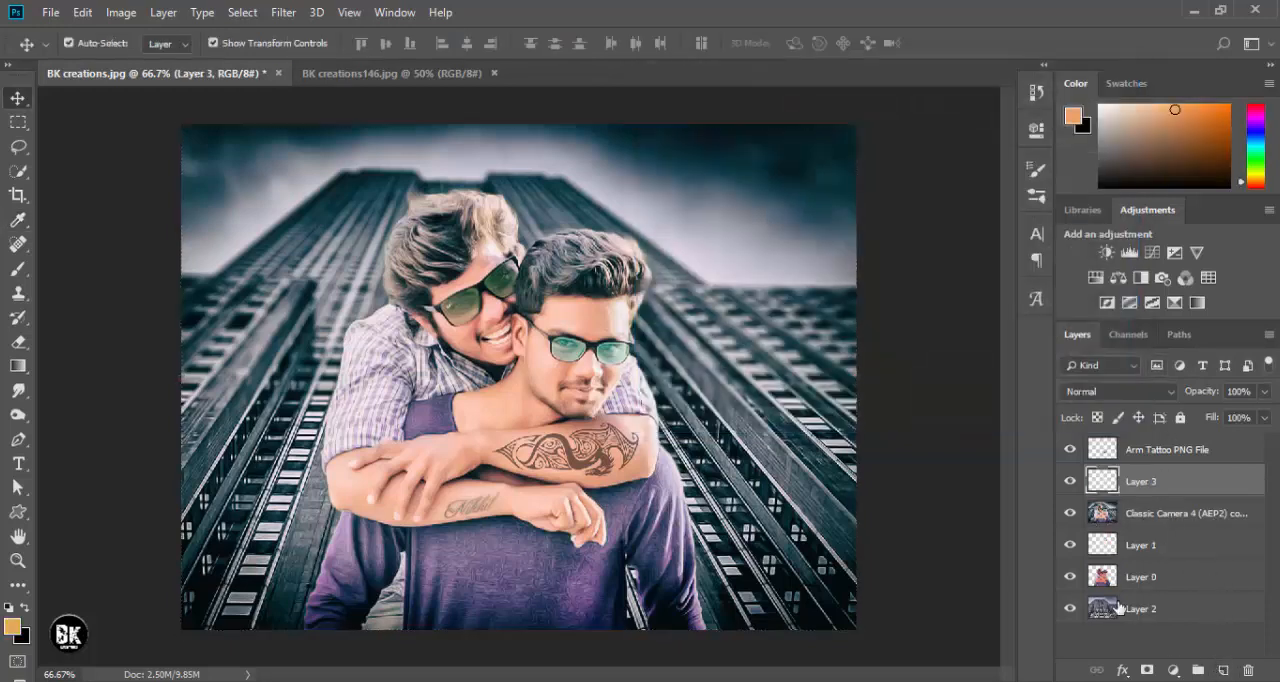
click(18, 268)
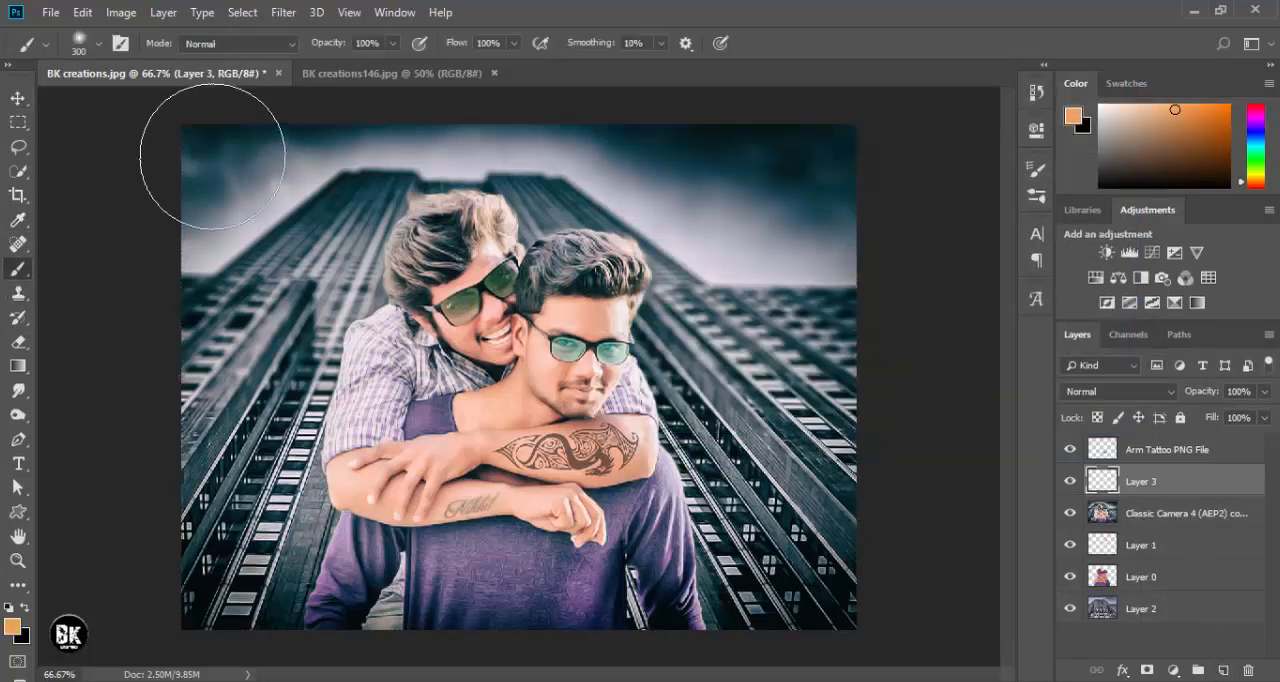
click(810, 160)
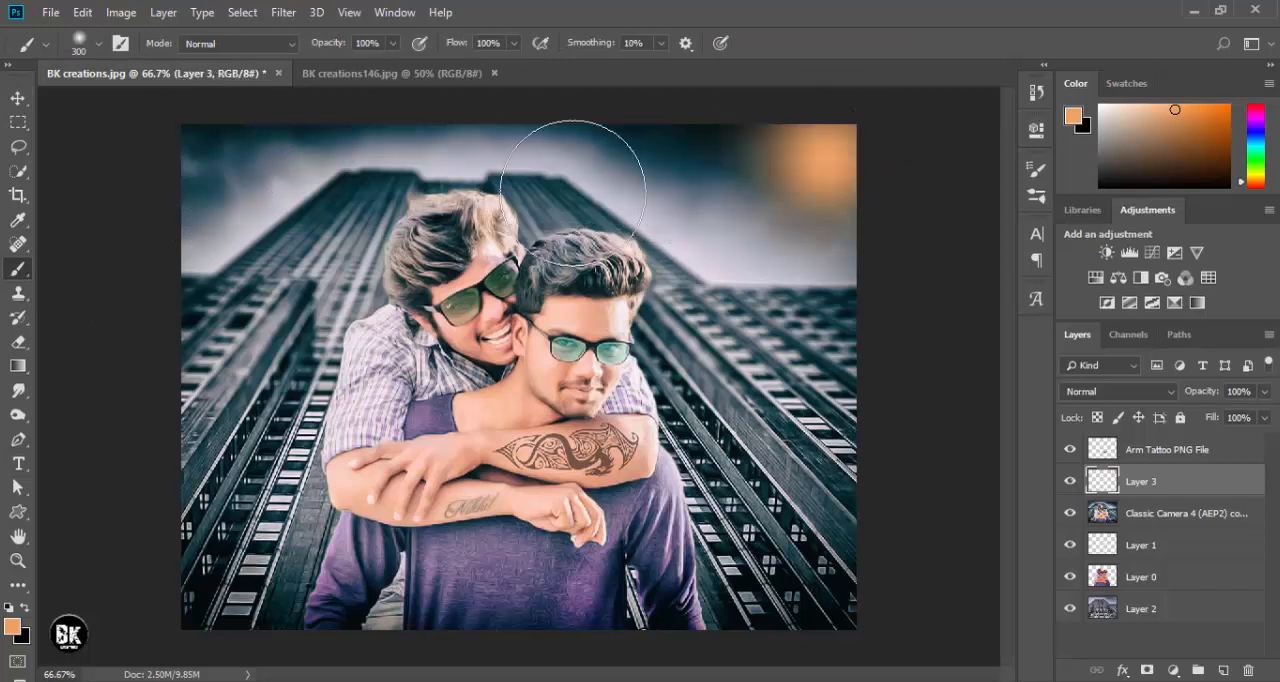
- Scale the orange glow layer up to about 230% and position it flush with the photo's upper-right corner
click(18, 98)
key(ctrl+t)
drag(677, 305, 621, 365)
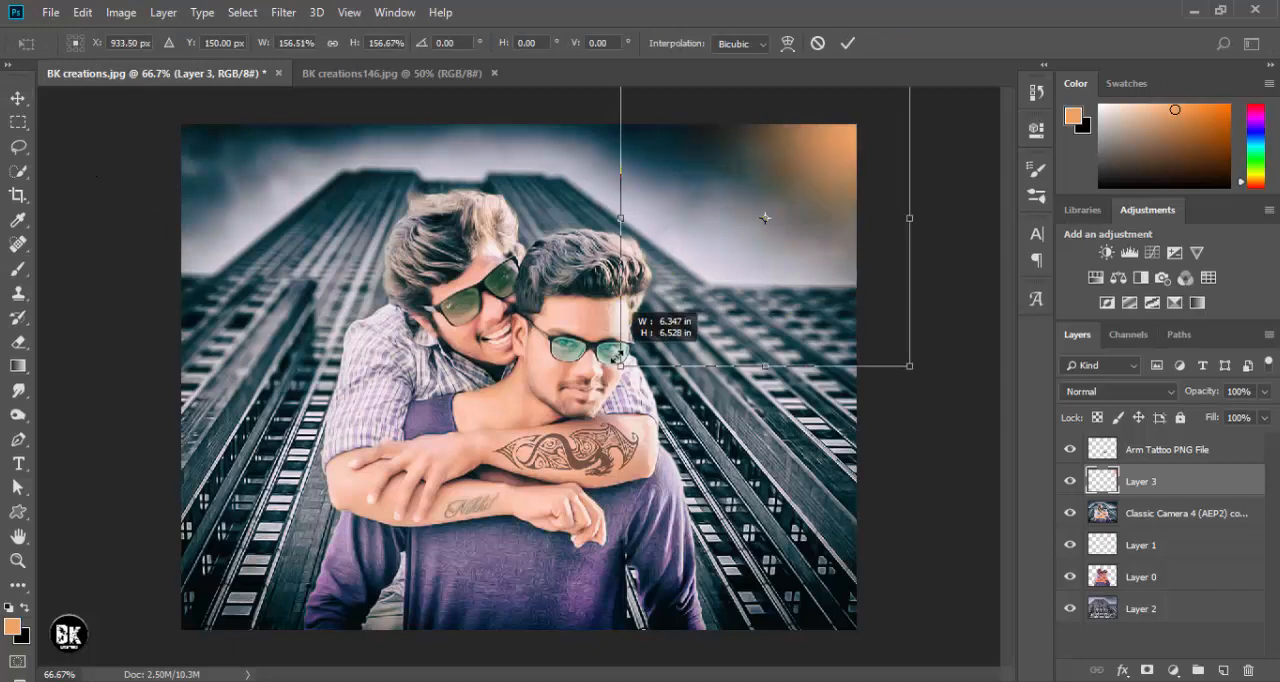
mouse_move(829, 194)
mouse_down()
mouse_move(809, 194)
mouse_move(787, 238)
mouse_up()
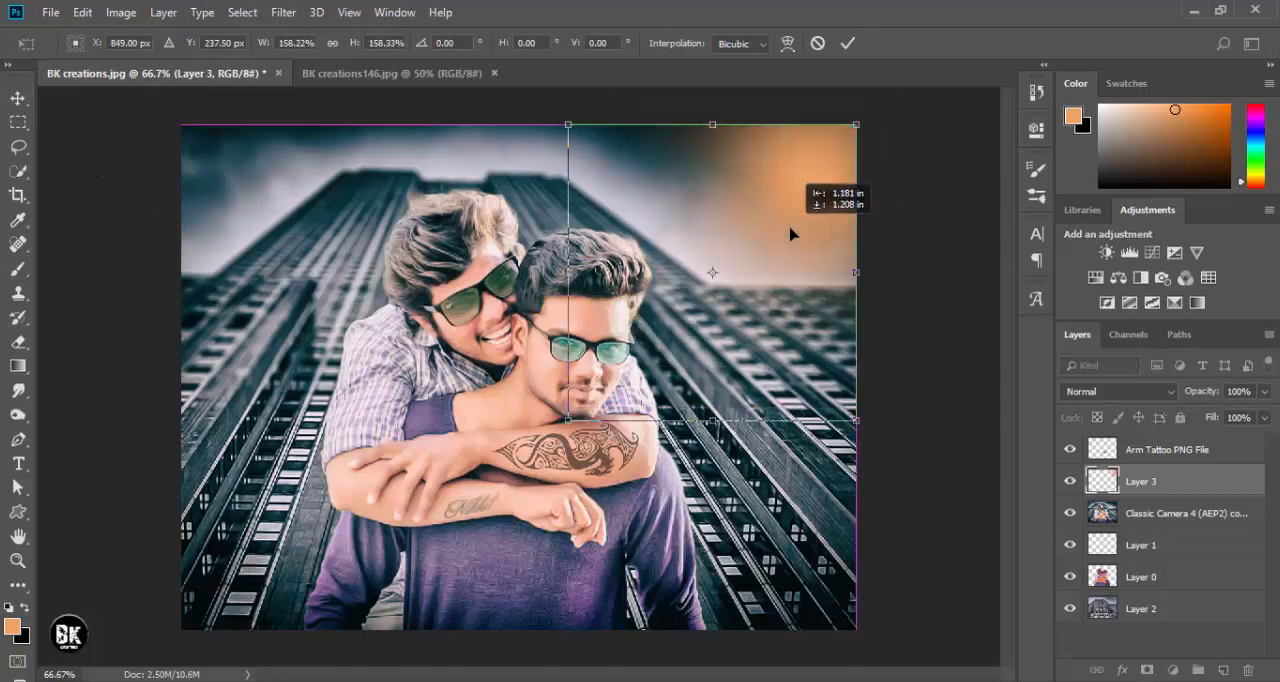
mouse_move(571, 417)
mouse_down()
mouse_move(491, 428)
mouse_move(380, 503)
mouse_up()
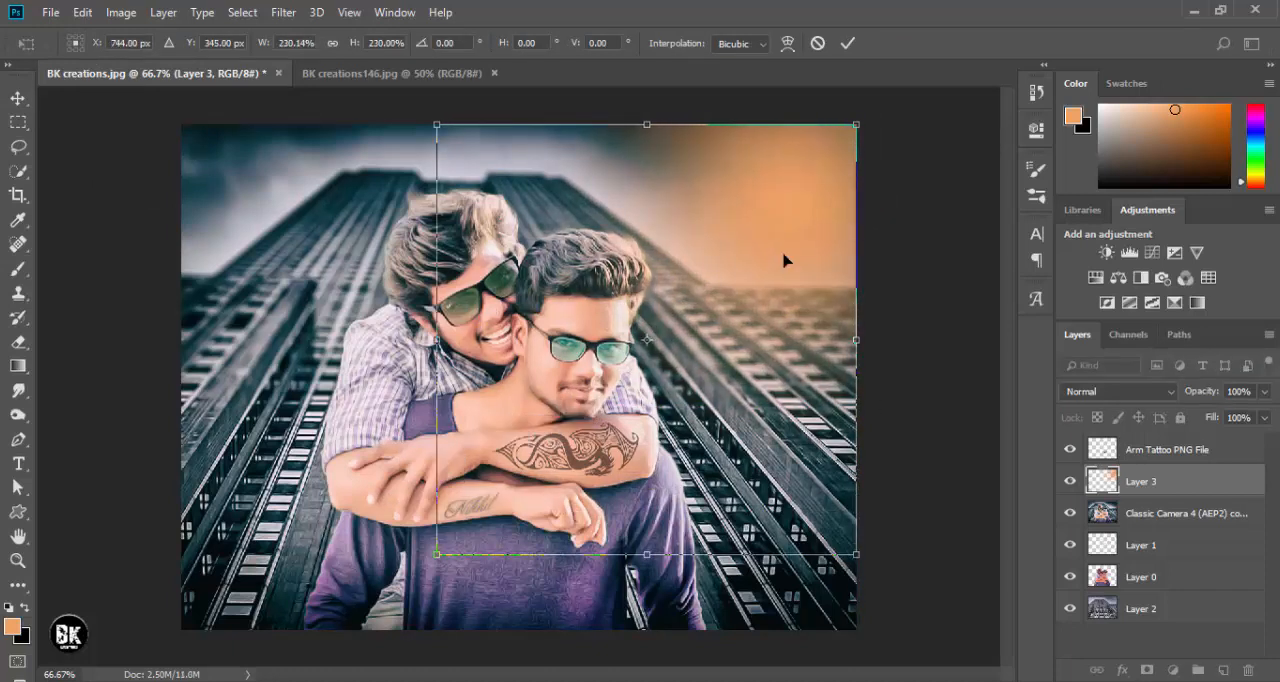
key(Return)
- Apply a Gaussian Blur with a radius of 84.1 pixels to the orange glow layer and slightly lower its opacity
click(288, 12)
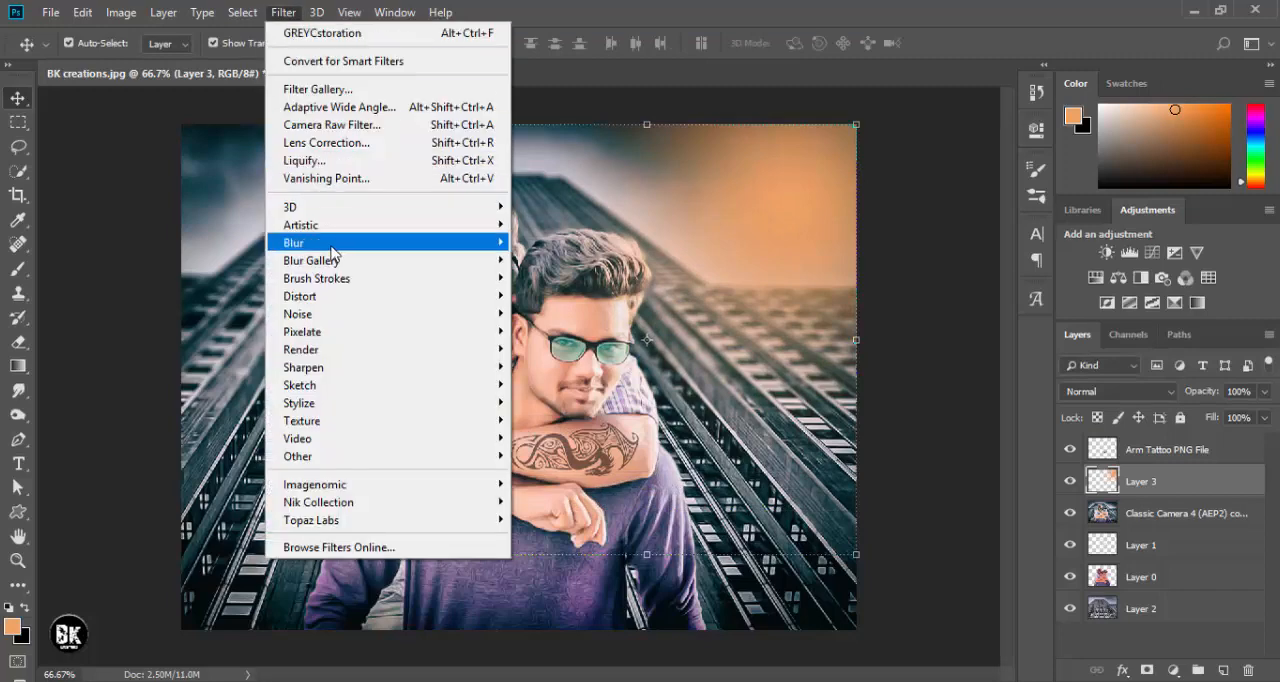
mouse_move(336, 246)
click(561, 313)
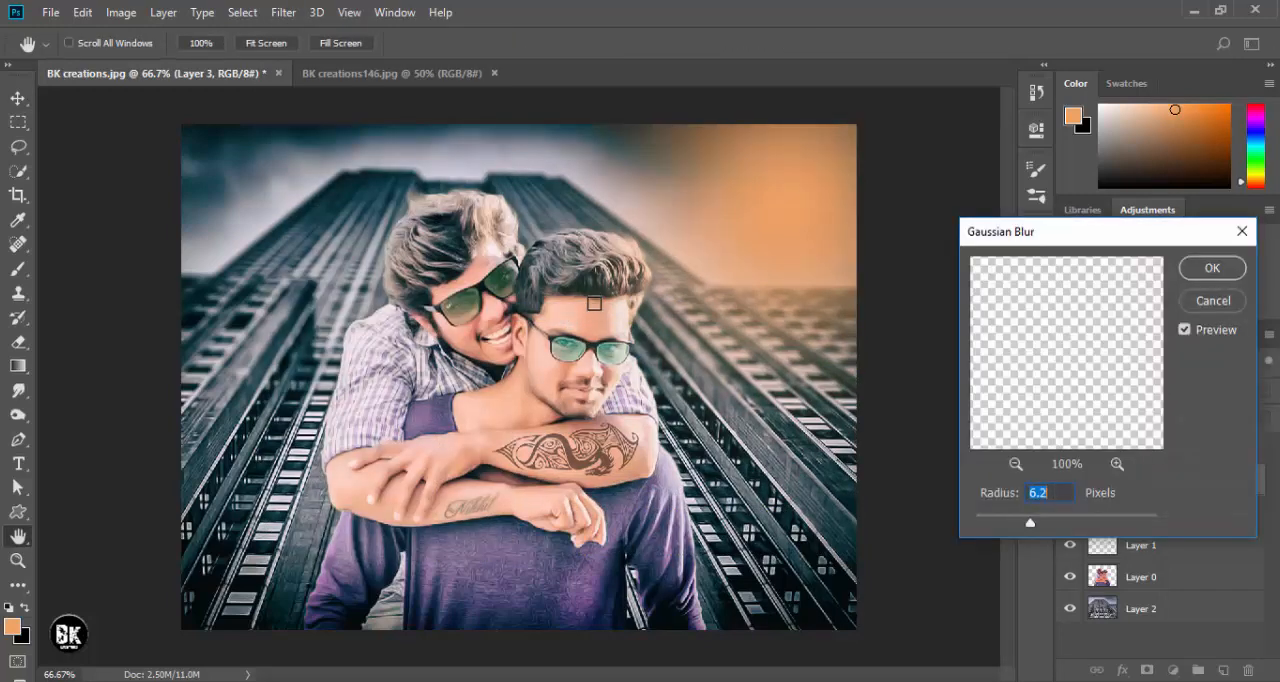
drag(1068, 527, 1088, 520)
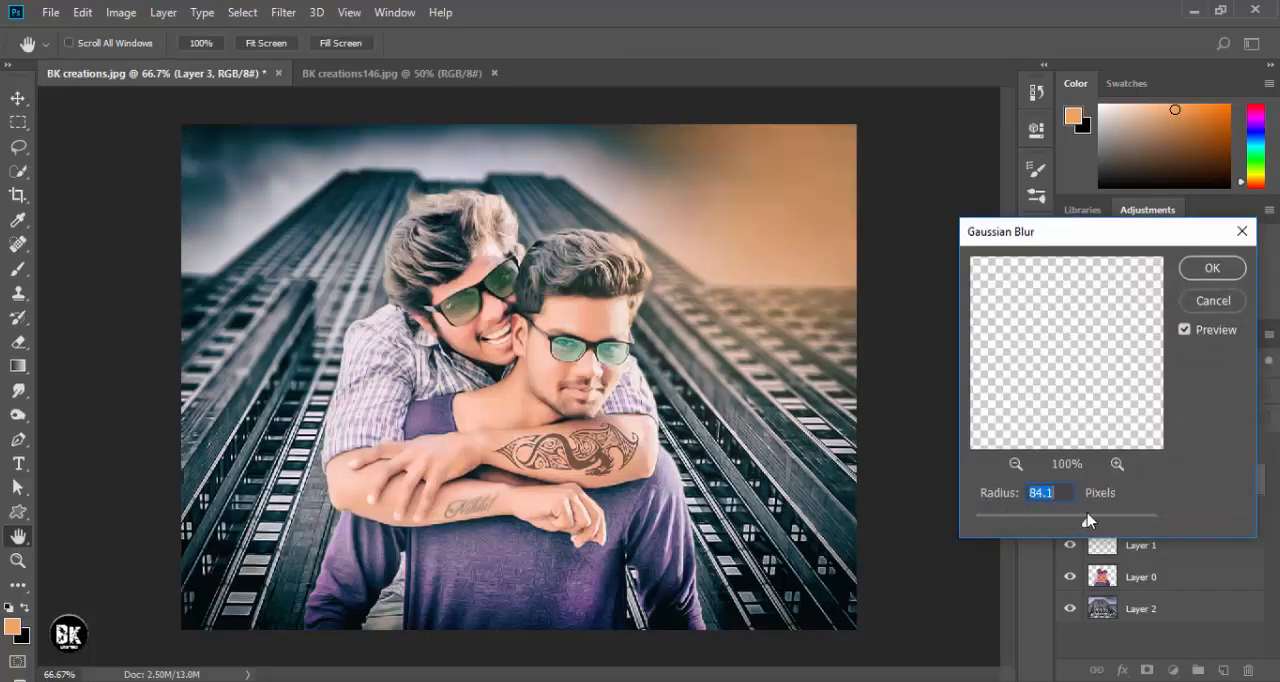
click(1211, 267)
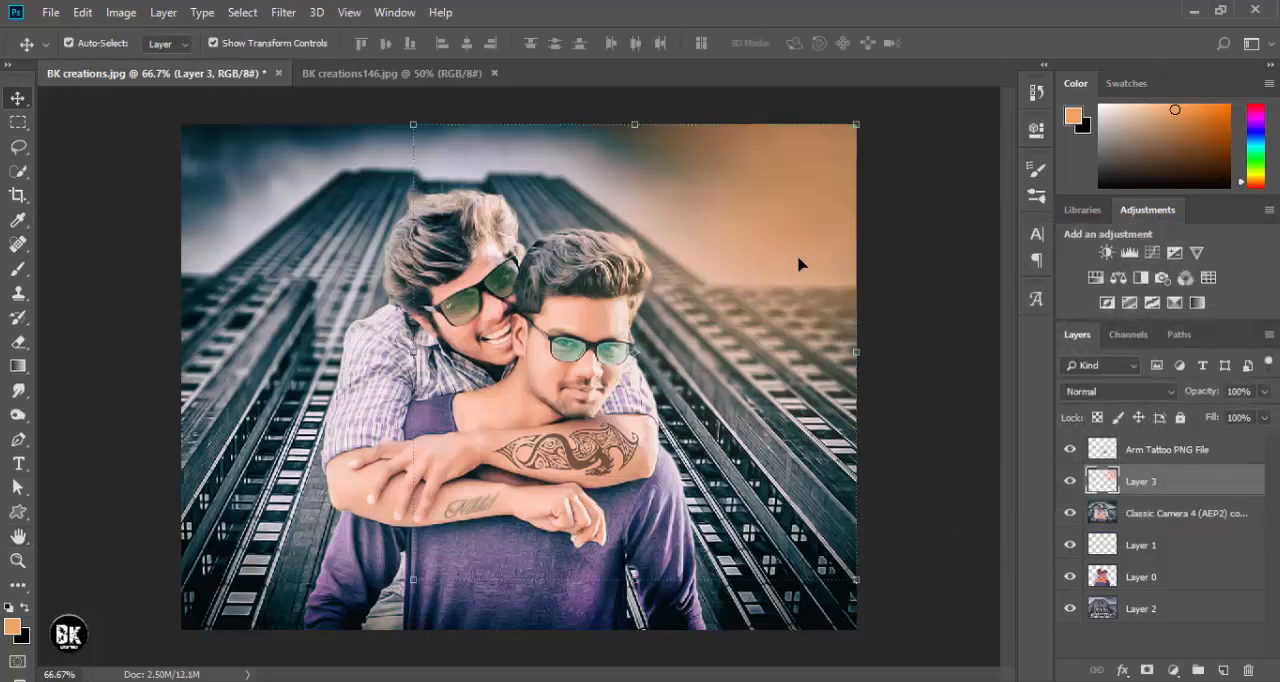
drag(1205, 392, 1186, 395)
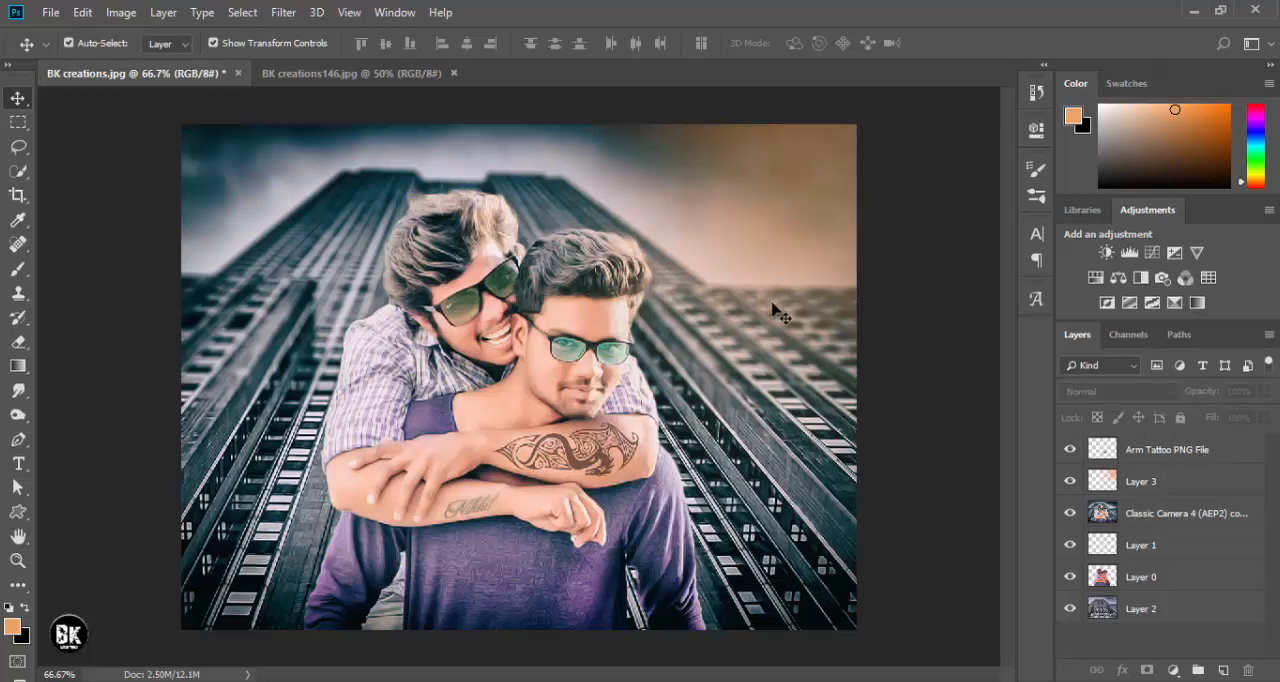
key(ctrl+minus)
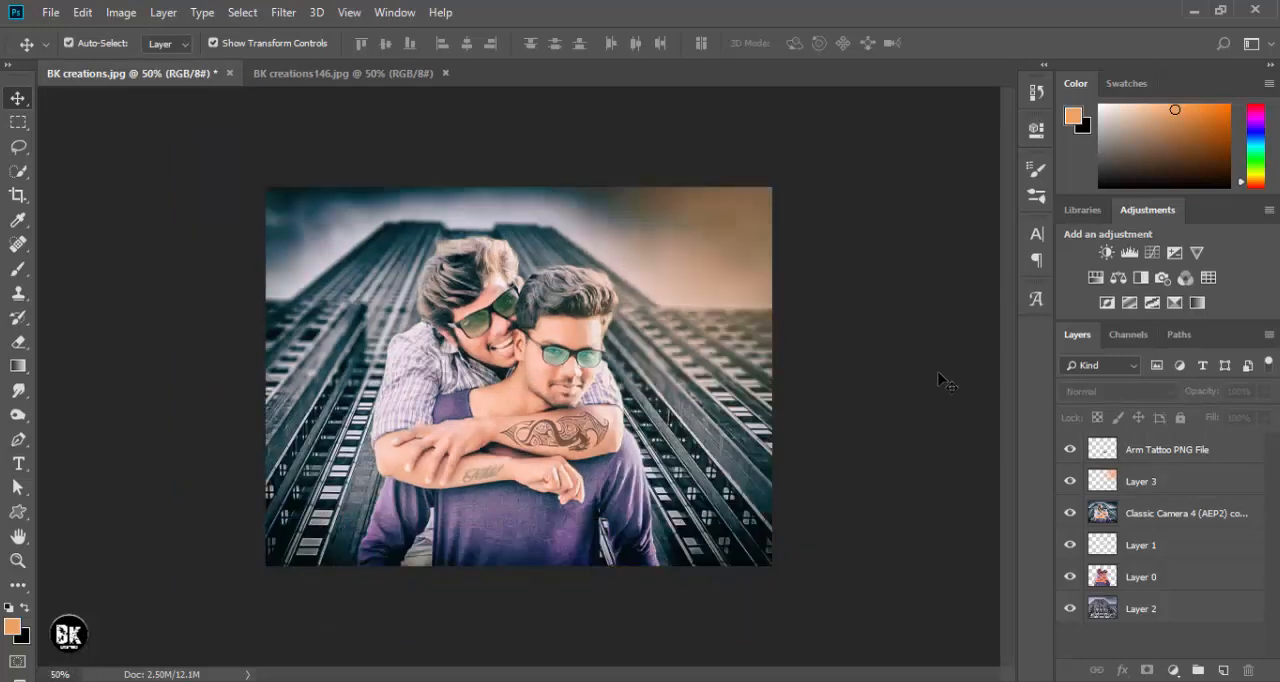